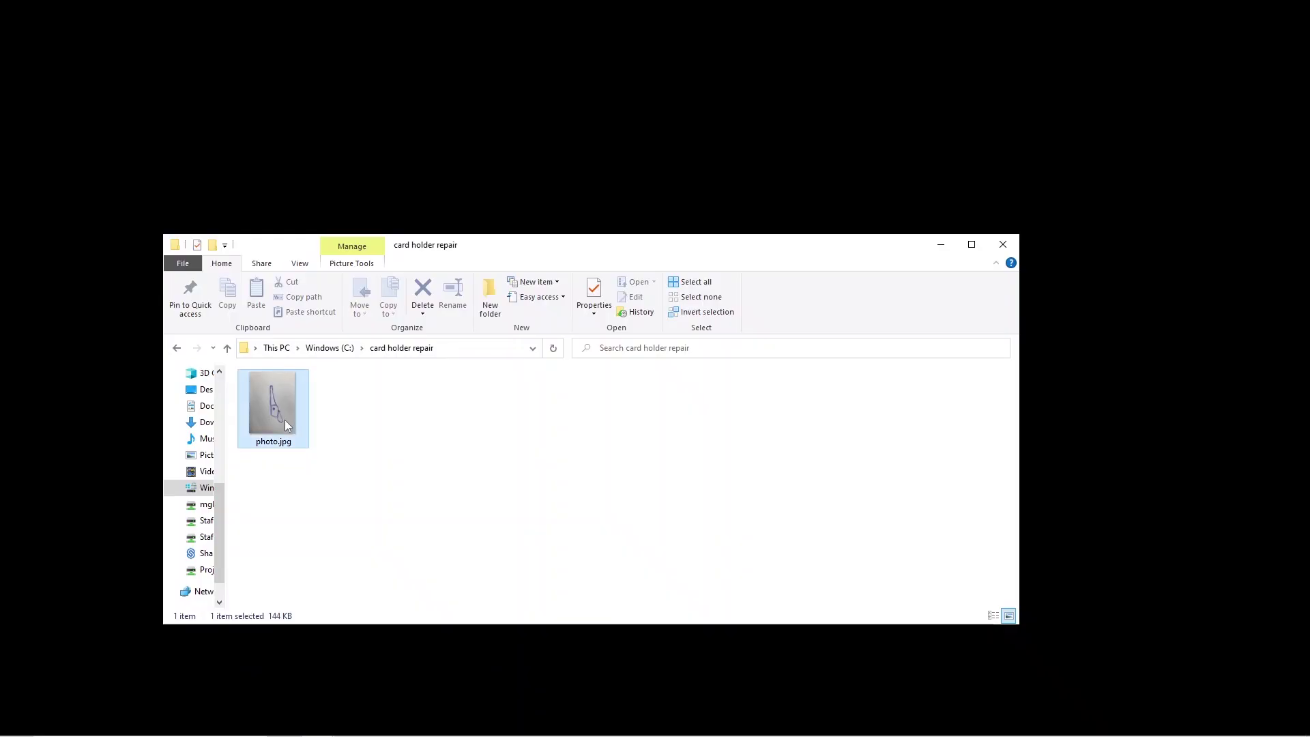
Open photo.jpg in Paint and crop the canvas to 366 × 824 px around the drawing
right_click(285, 424)
mouse_move(238, 511)
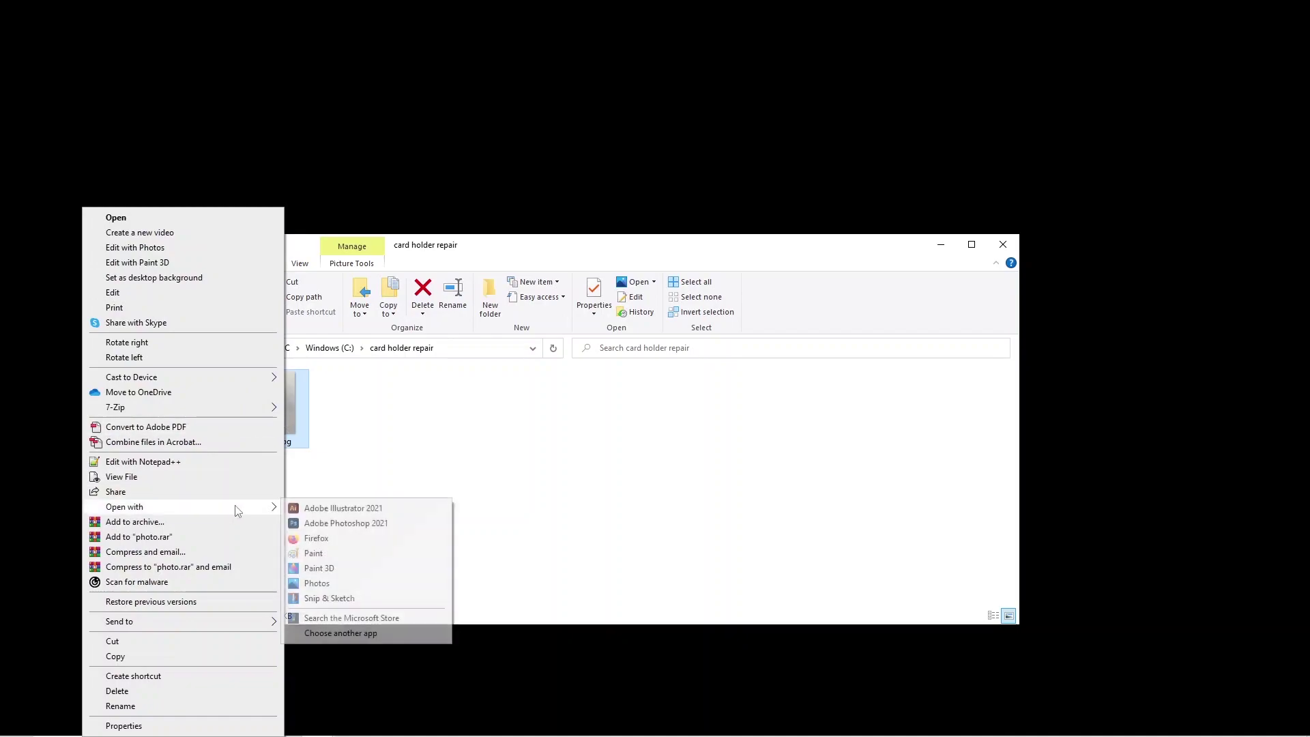
left_click(313, 553)
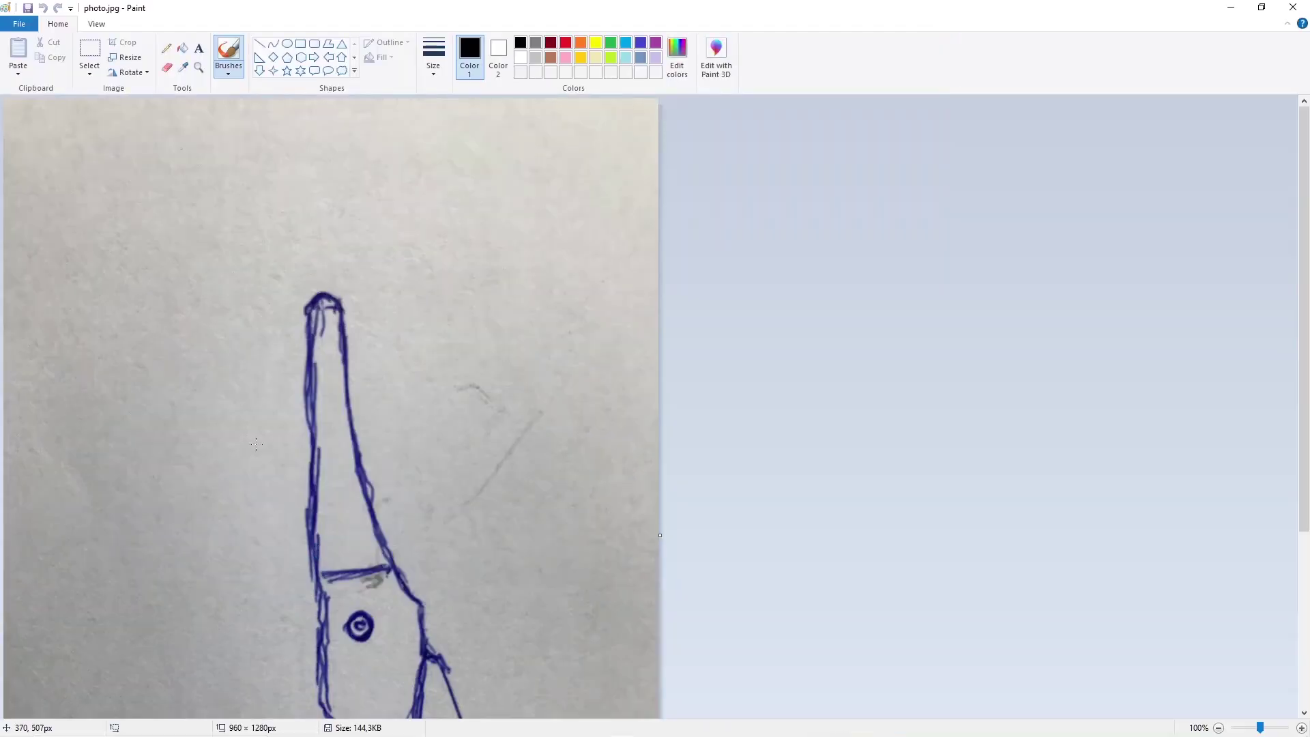
key("ctrl+a")
left_click(1246, 728)
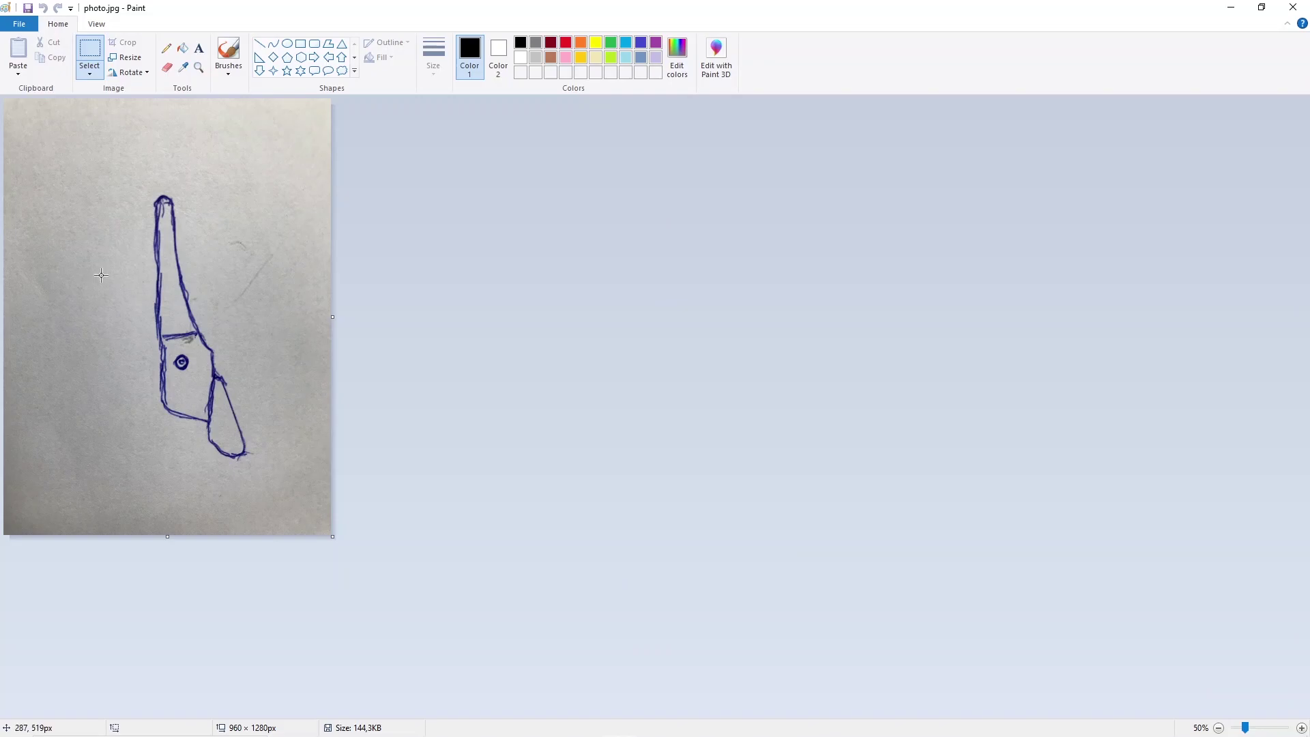
left_click_drag(189, 310, 52, 221)
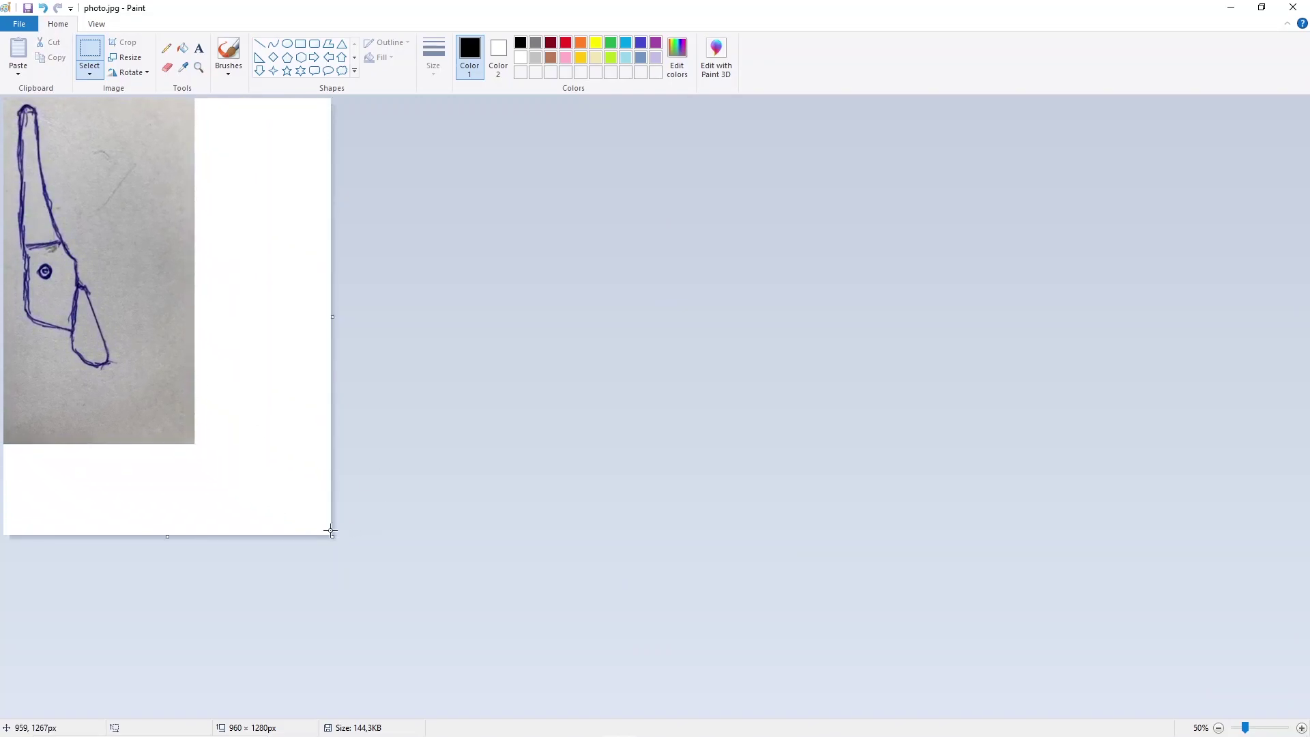
left_click_drag(330, 531, 130, 381)
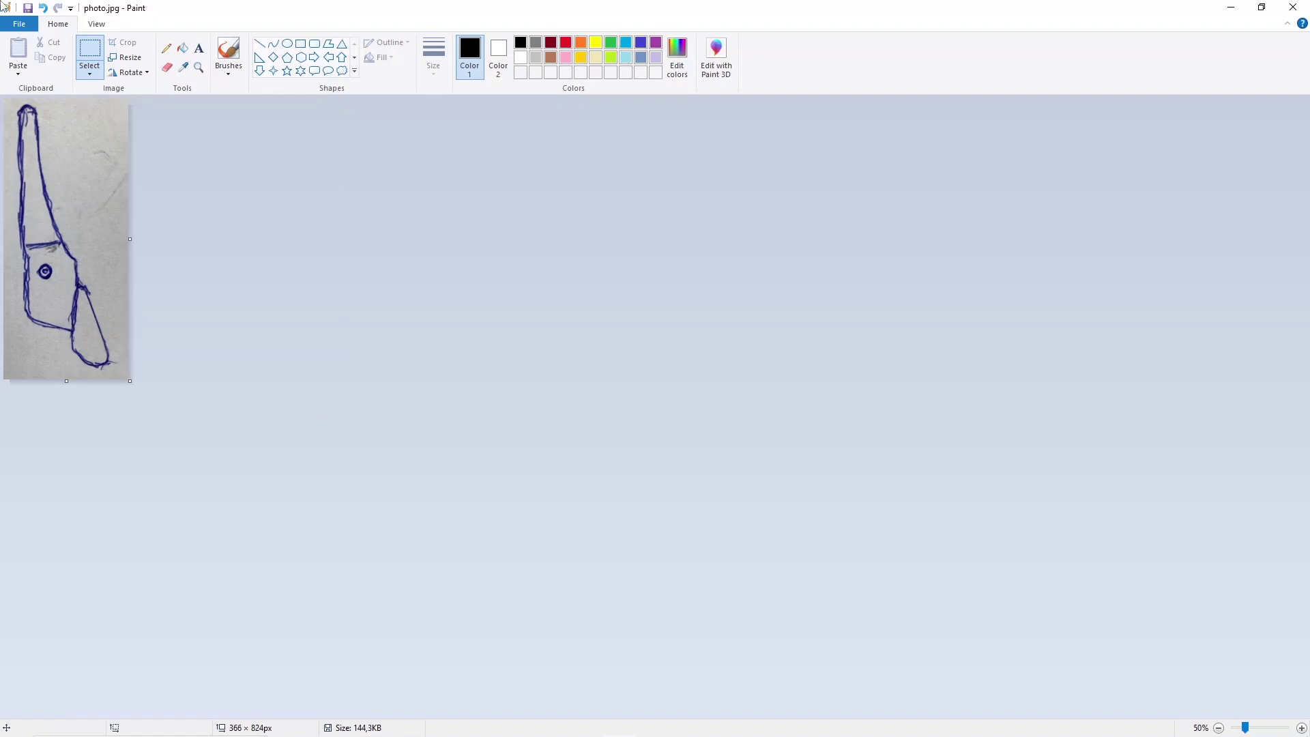
Save the cropped image as 1.jpg and return to COMSOL
left_click(19, 24)
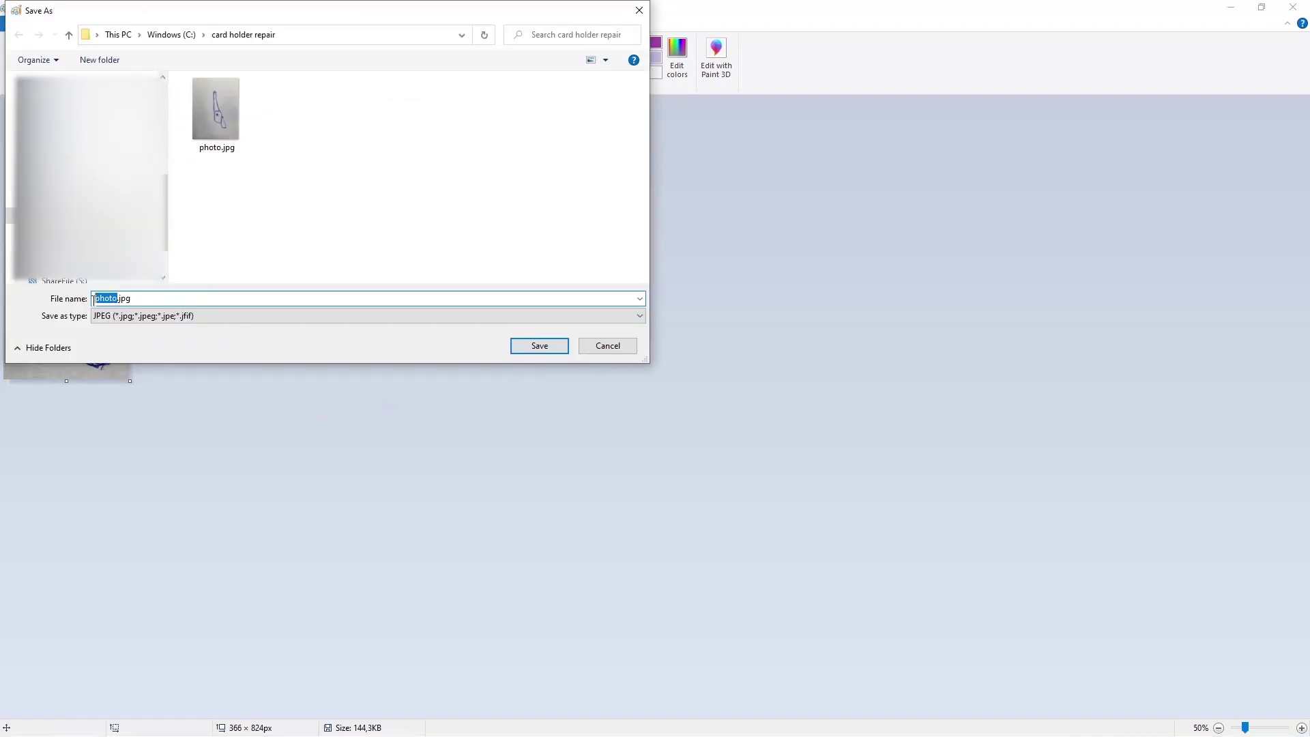
left_click(527, 353)
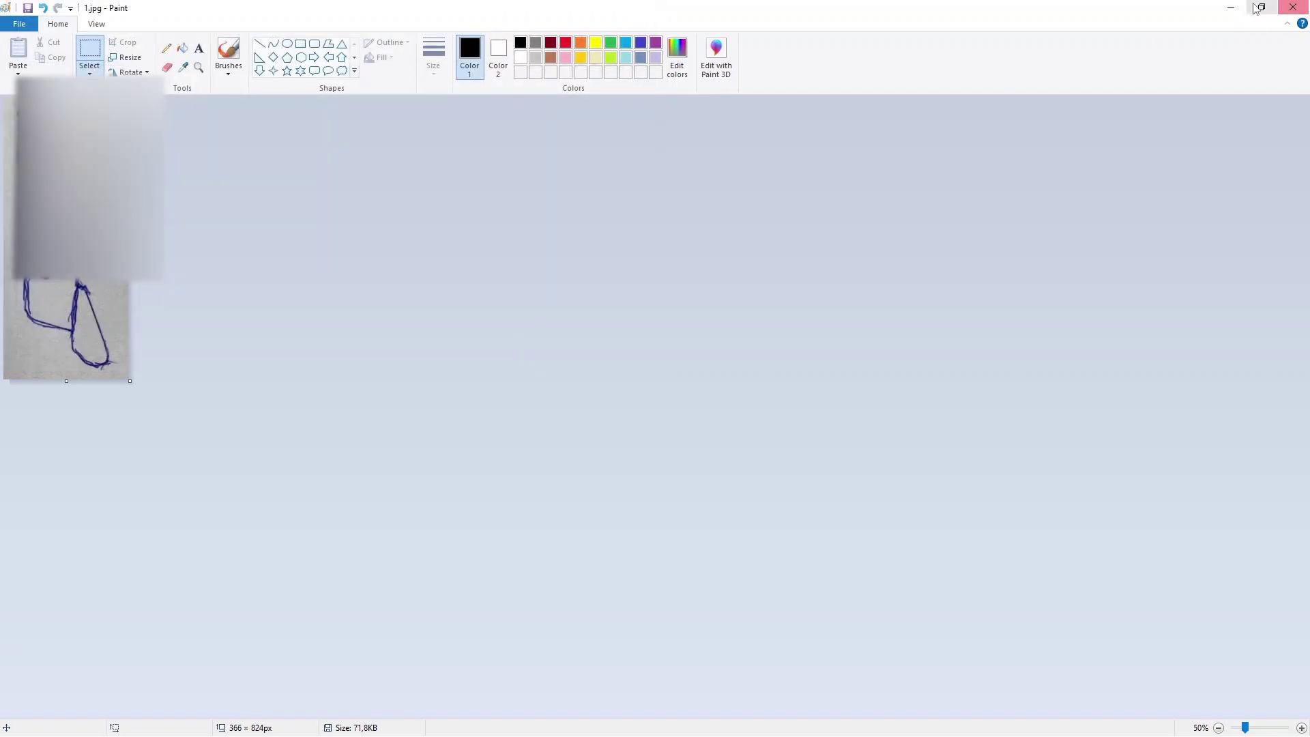
left_click(1230, 8)
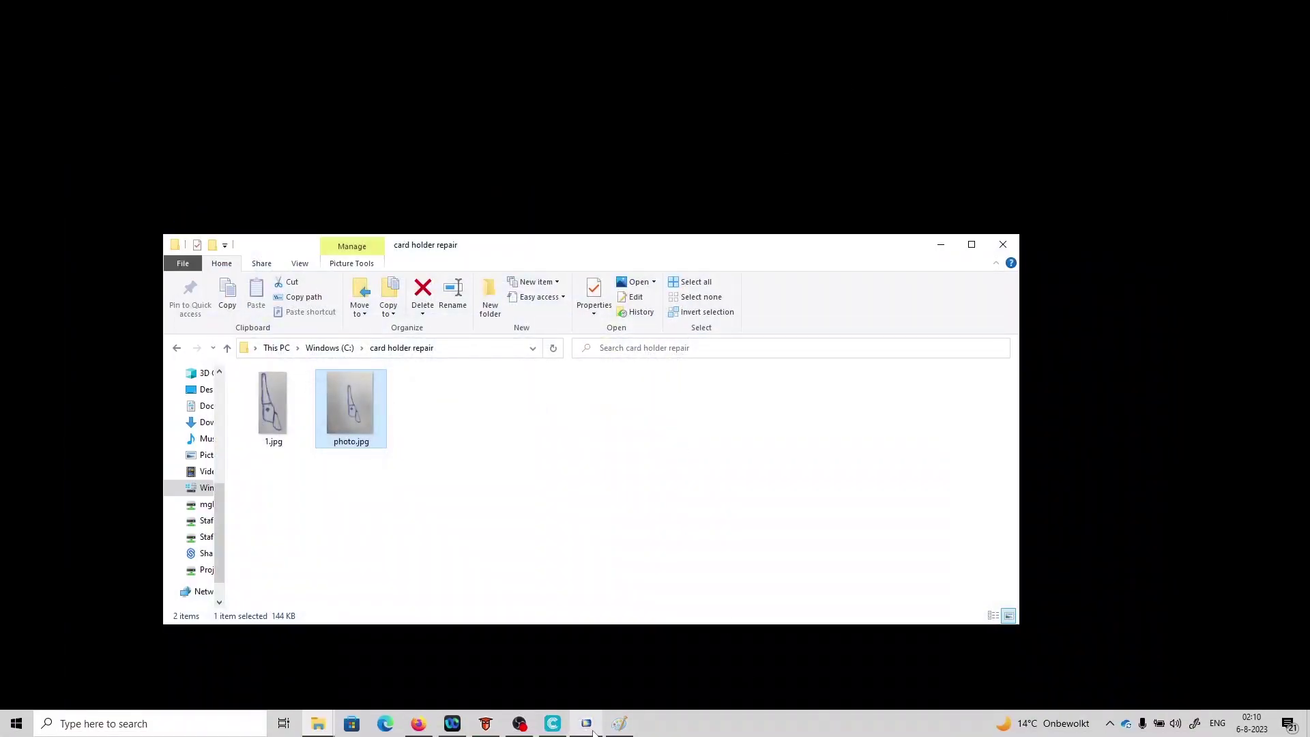
left_click(588, 725)
Create a blank 3D model in the Model Wizard without adding any physics interface
left_click(205, 137)
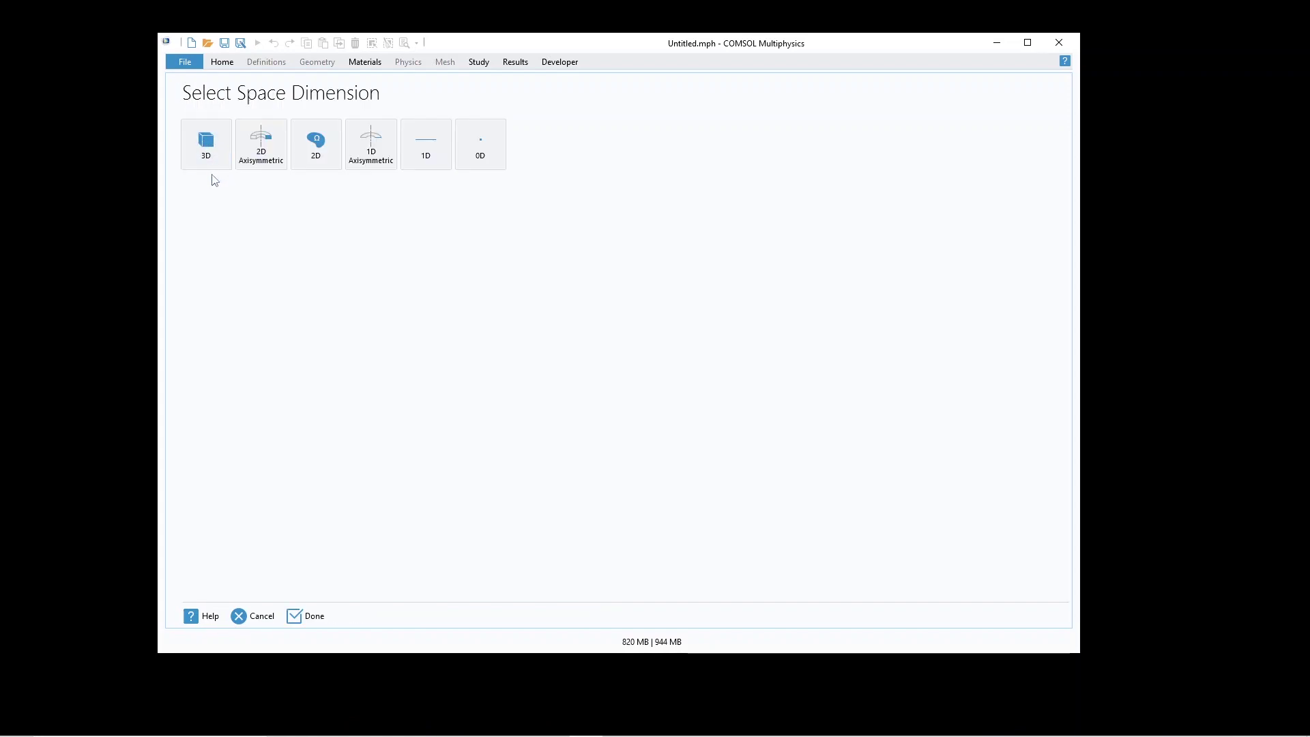
left_click(209, 163)
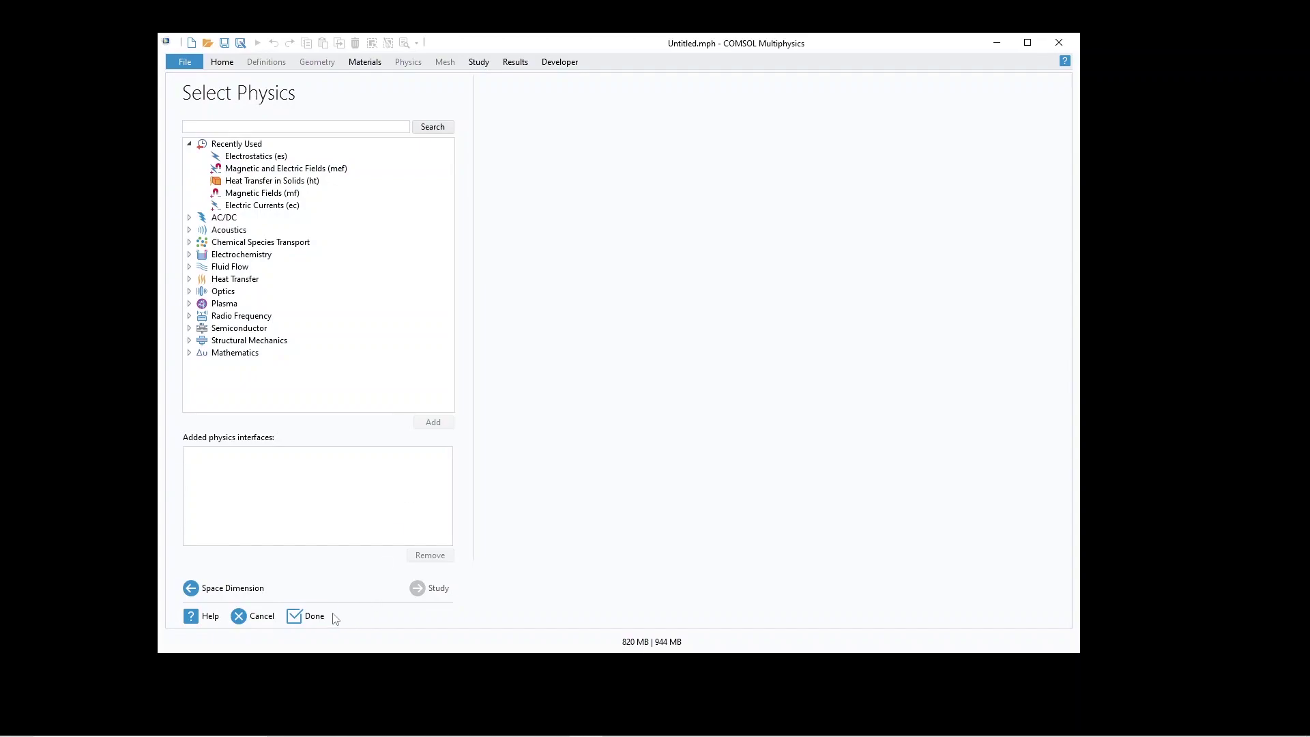
left_click(313, 616)
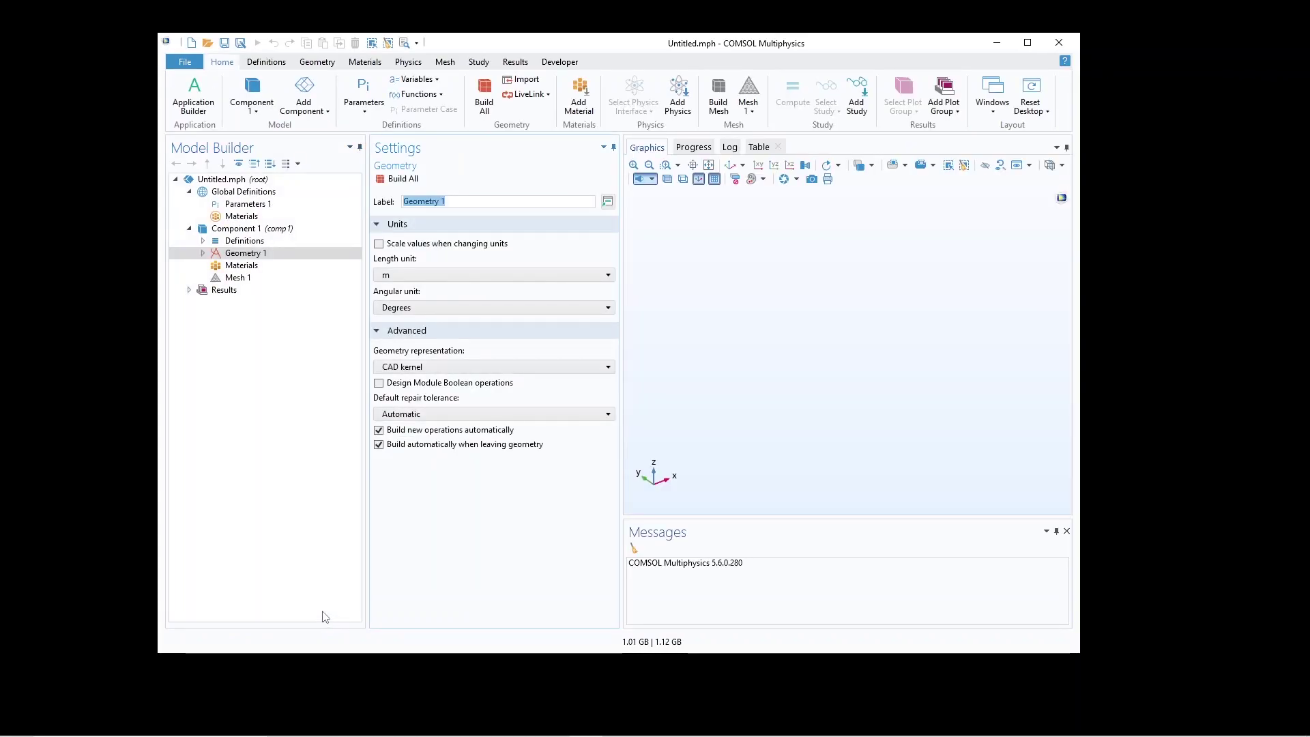
left_click_drag(600, 54, 621, 89)
Add an xy-plane Work Plane 1 and launch the Image to Curve add-in from Developer > Add-ins
right_click(280, 290)
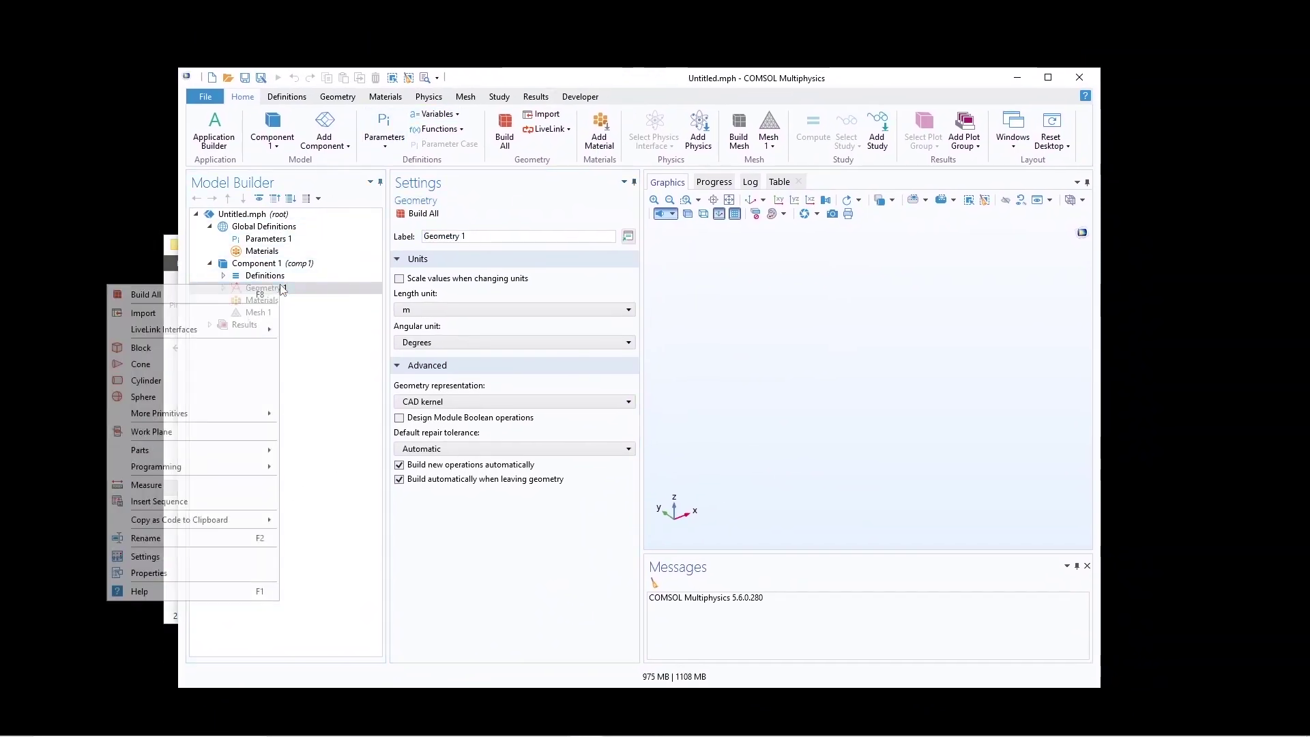
key("Escape")
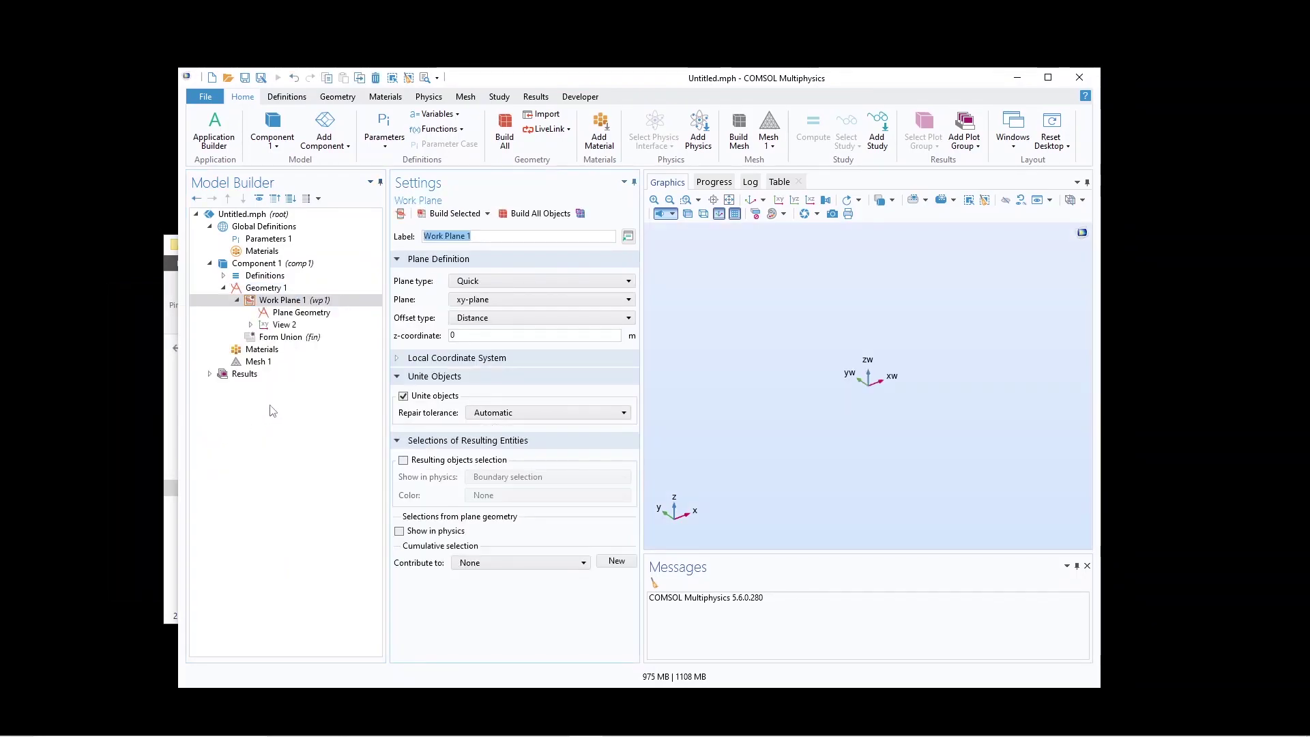
left_click(591, 100)
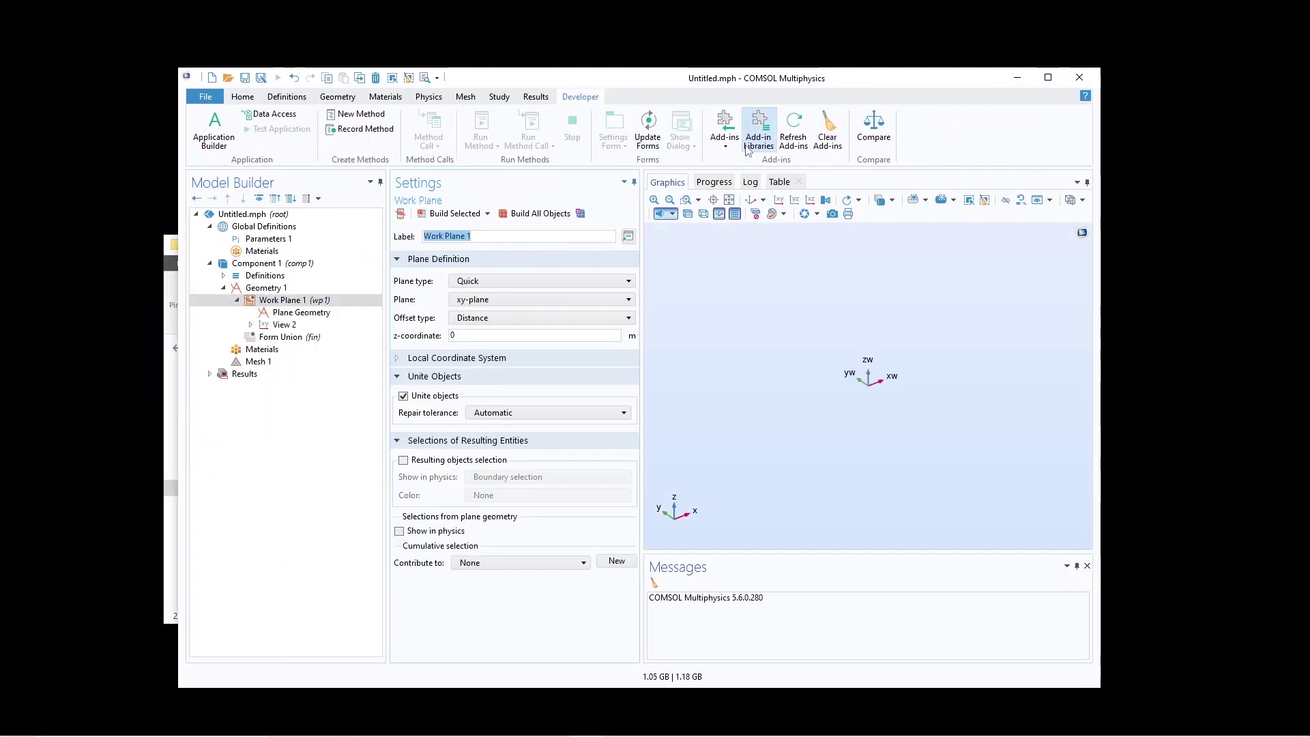
left_click(732, 125)
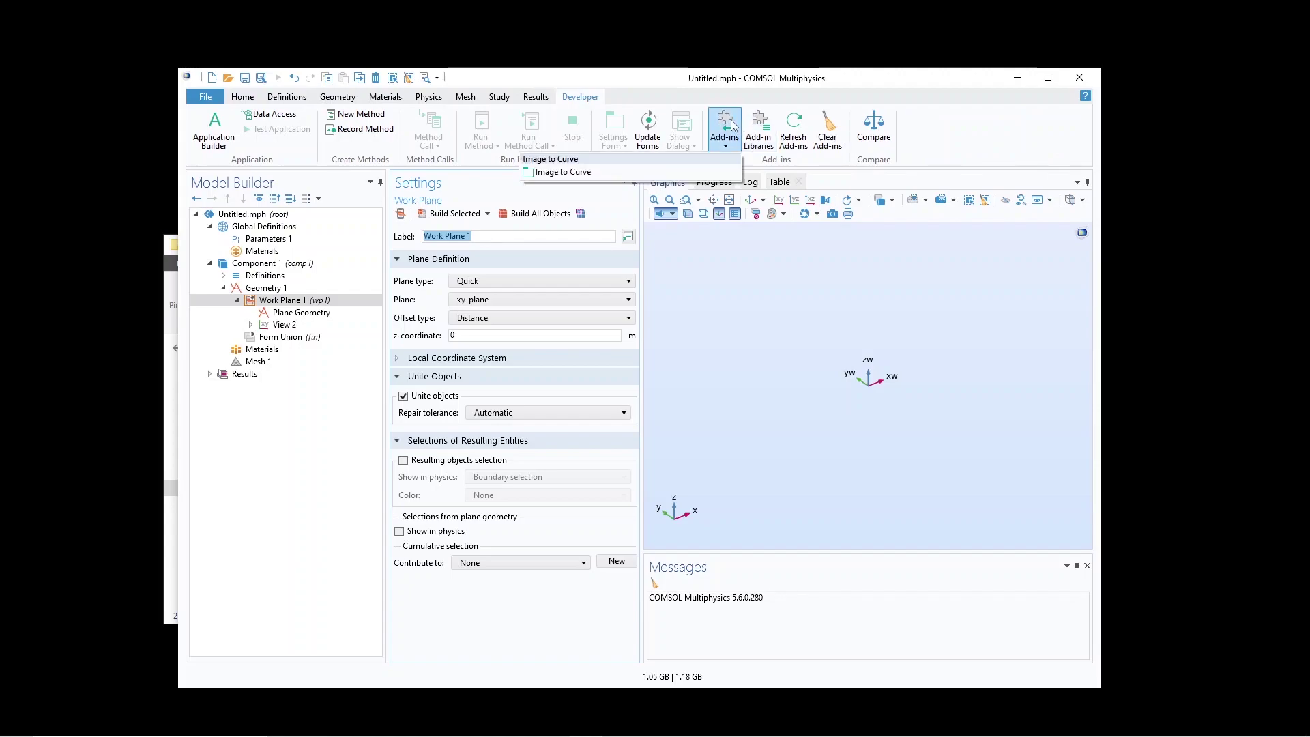
left_click(565, 175)
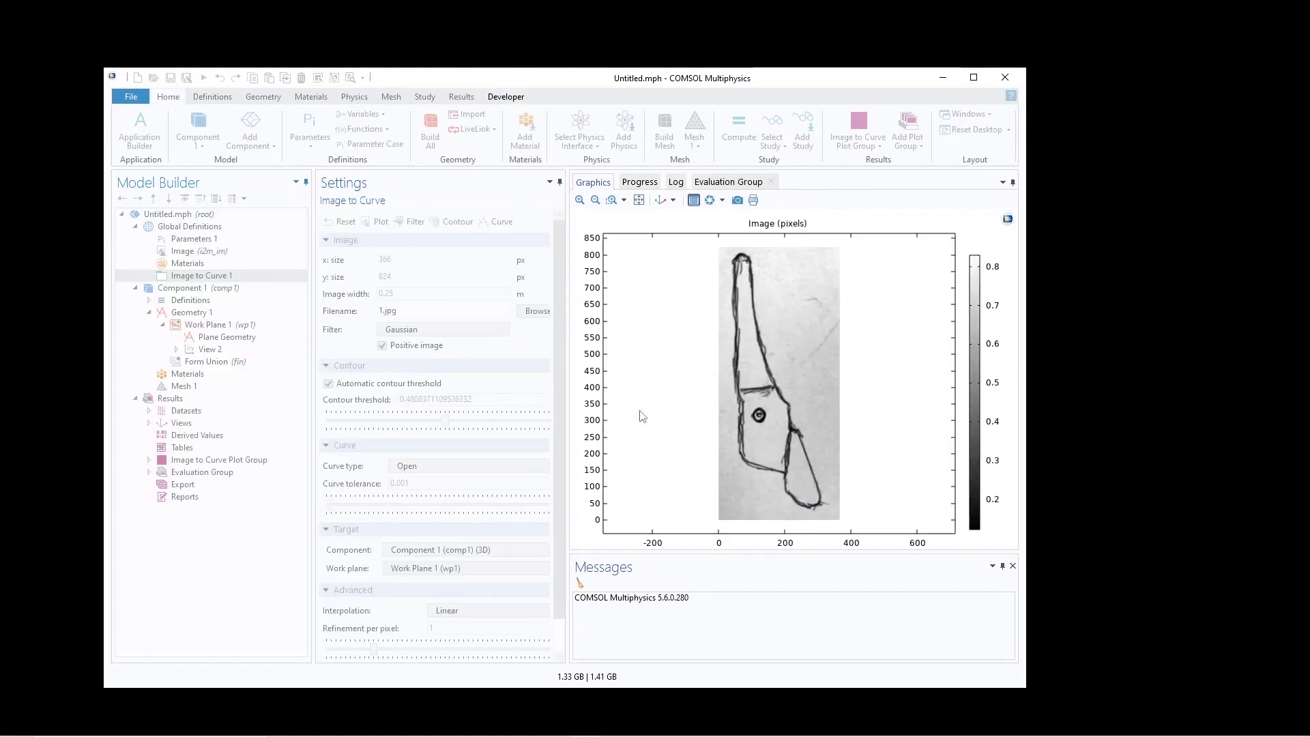
Load 1.jpg into Image to Curve and convert its outline into a 0.25 m wide interpolation curve
left_click(532, 311)
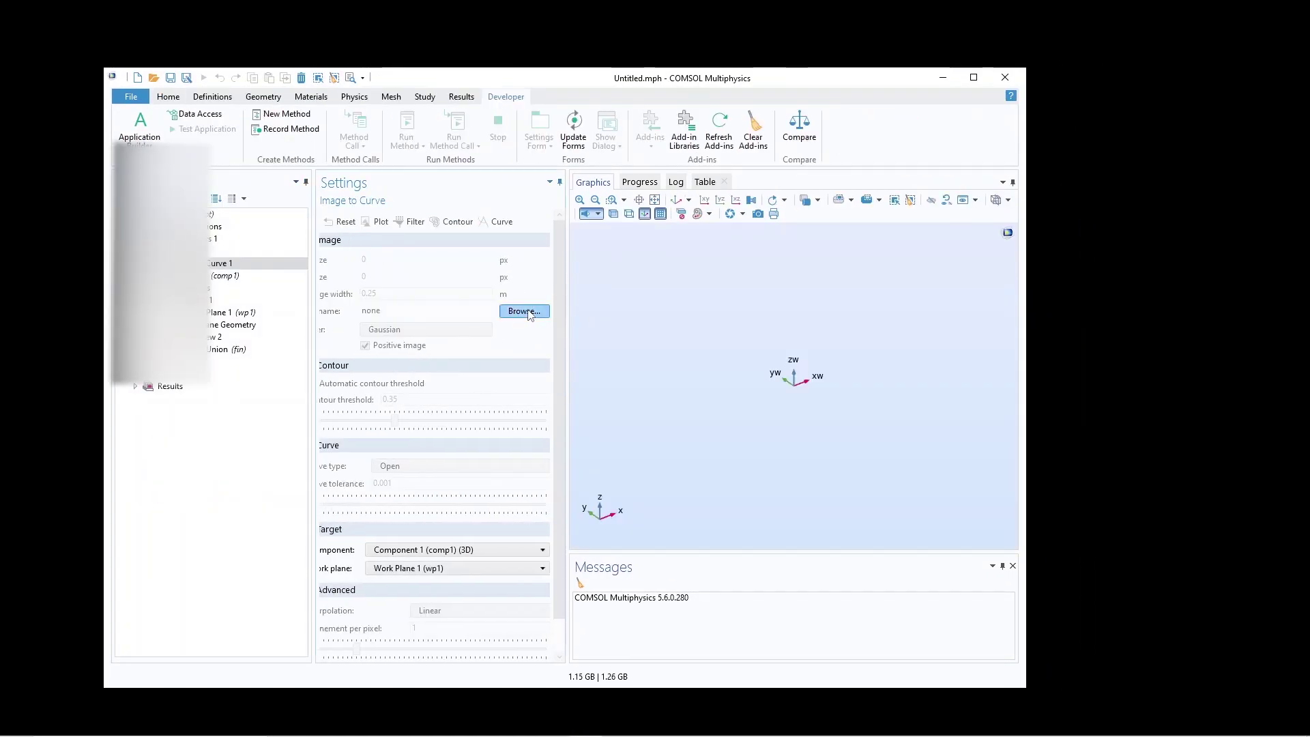
double_click(273, 181)
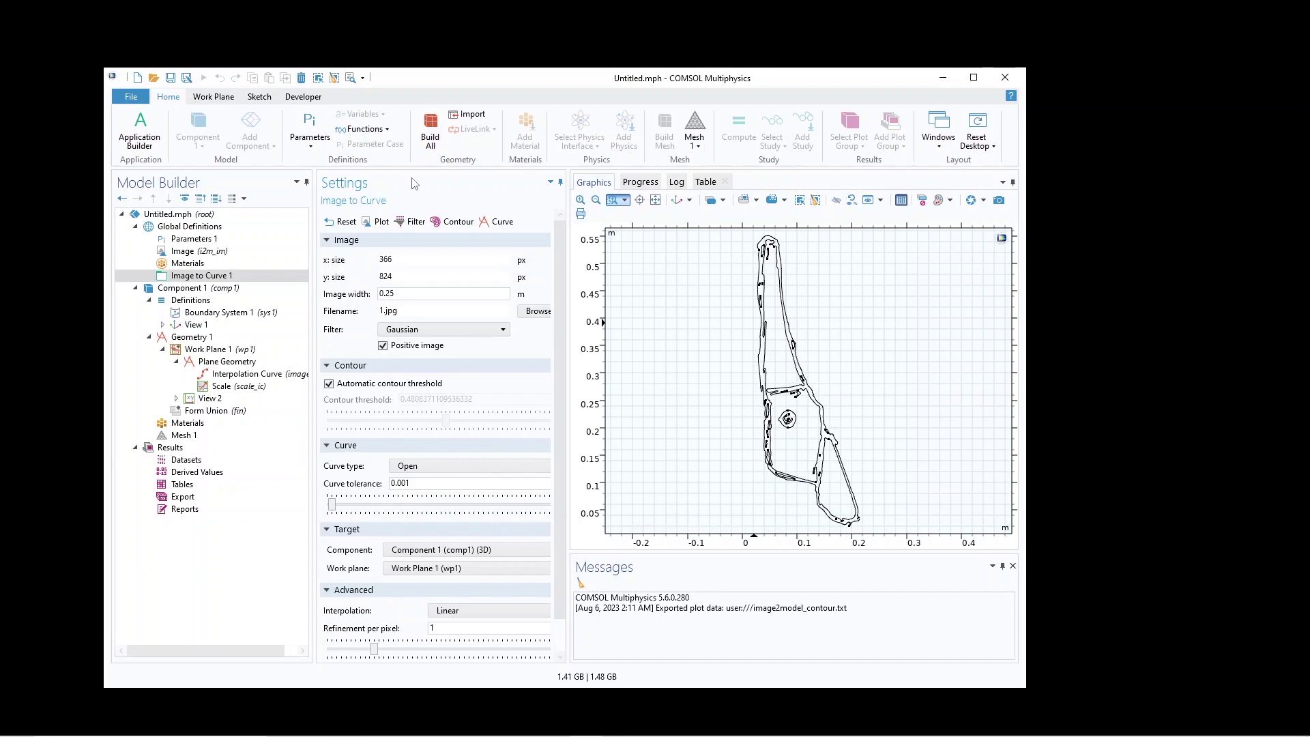
left_click(259, 97)
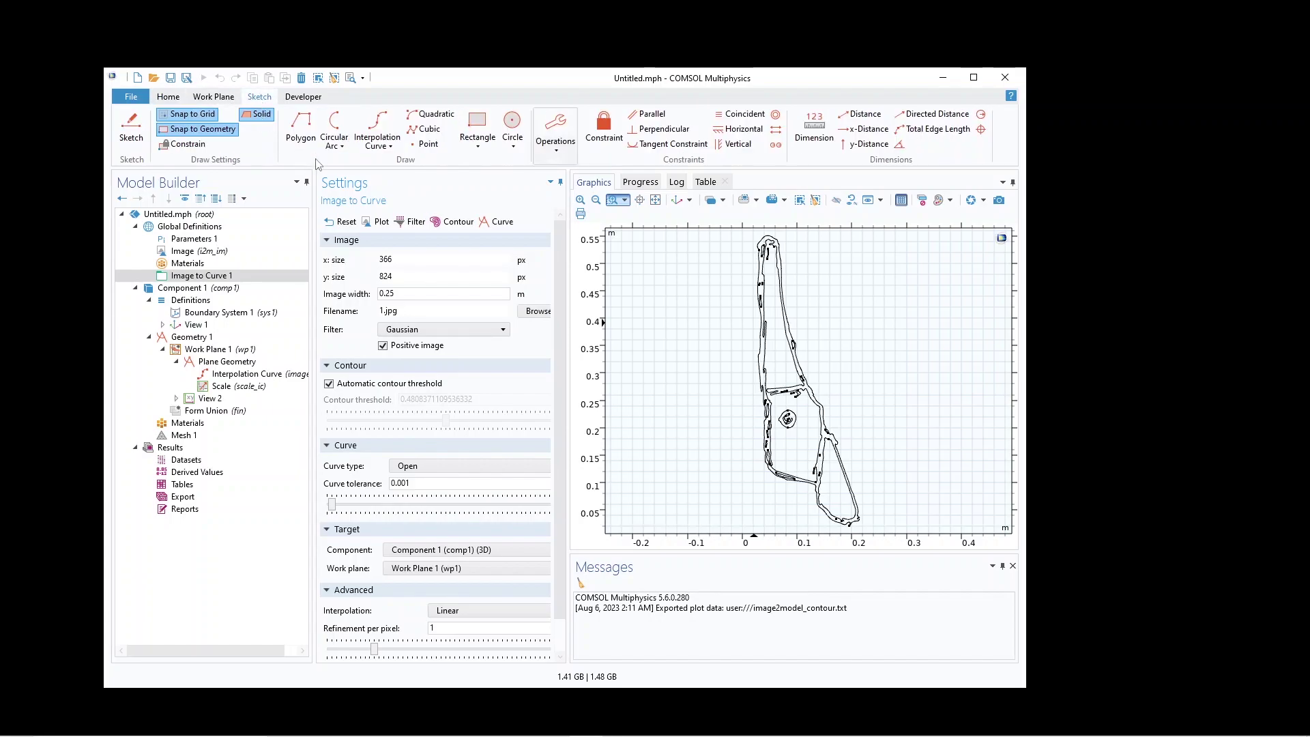
Start a polygon and zoom in on the lower tip of the imported outline
left_click(301, 130)
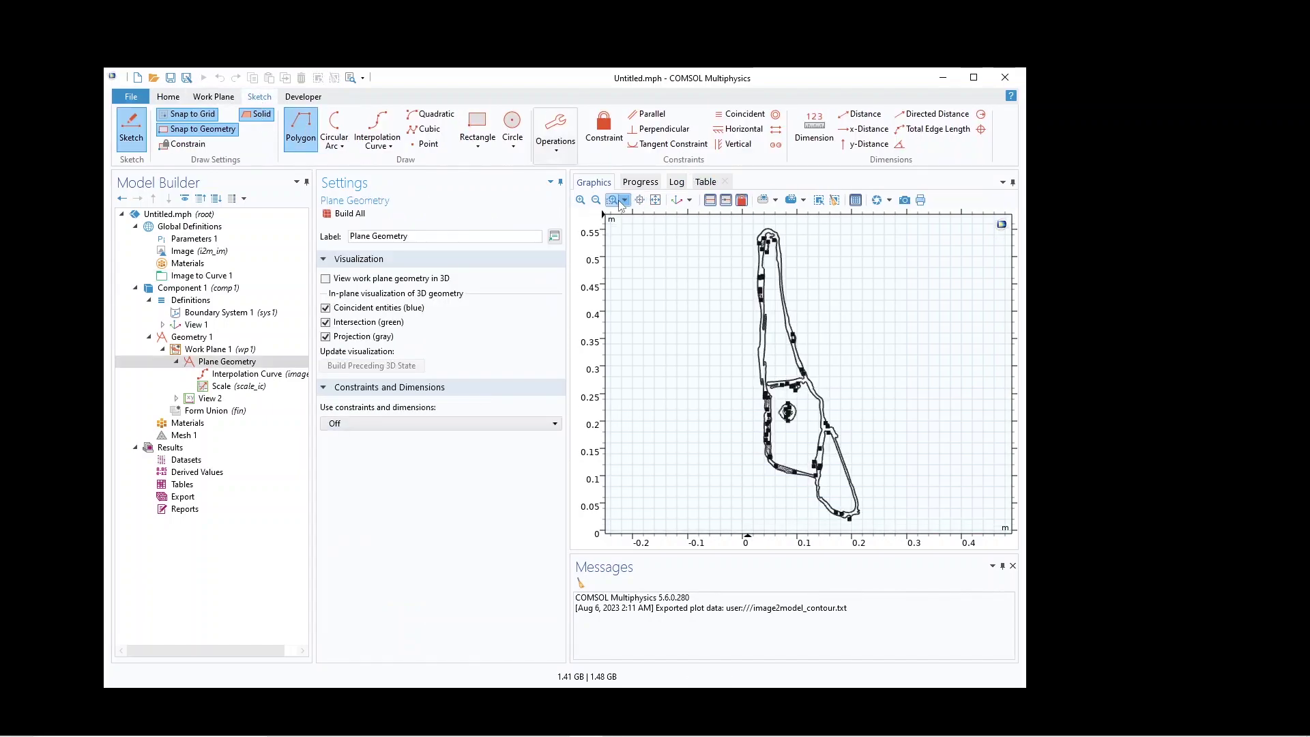
left_click(618, 202)
left_click_drag(889, 404, 790, 527)
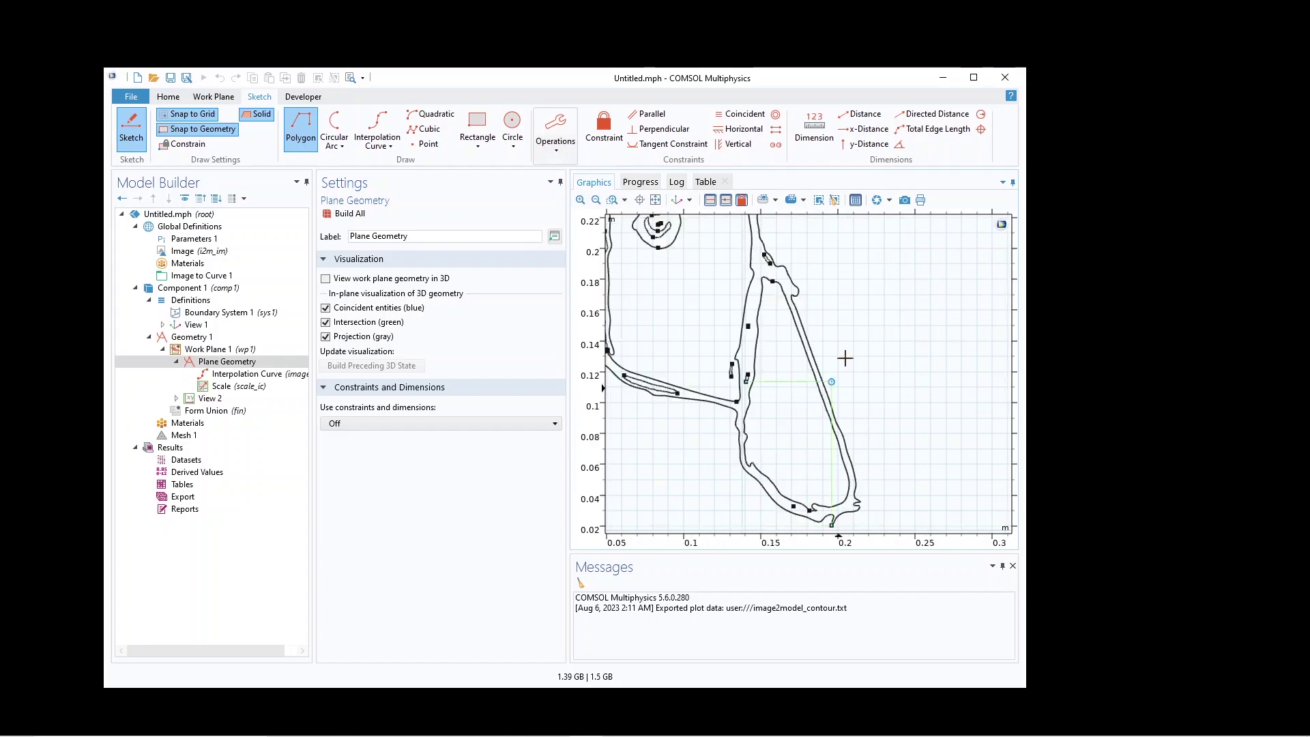
left_click(613, 200)
left_click_drag(807, 240, 705, 310)
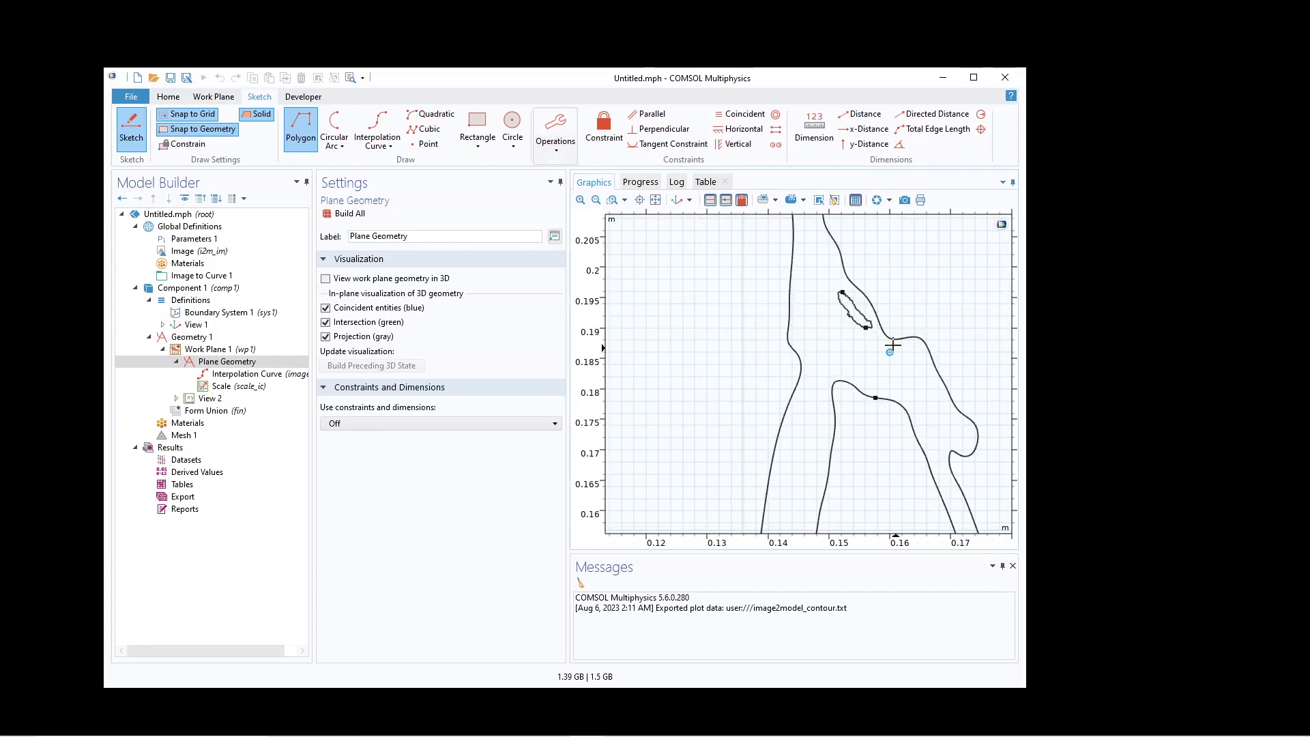
left_click(596, 200)
left_click(596, 200)
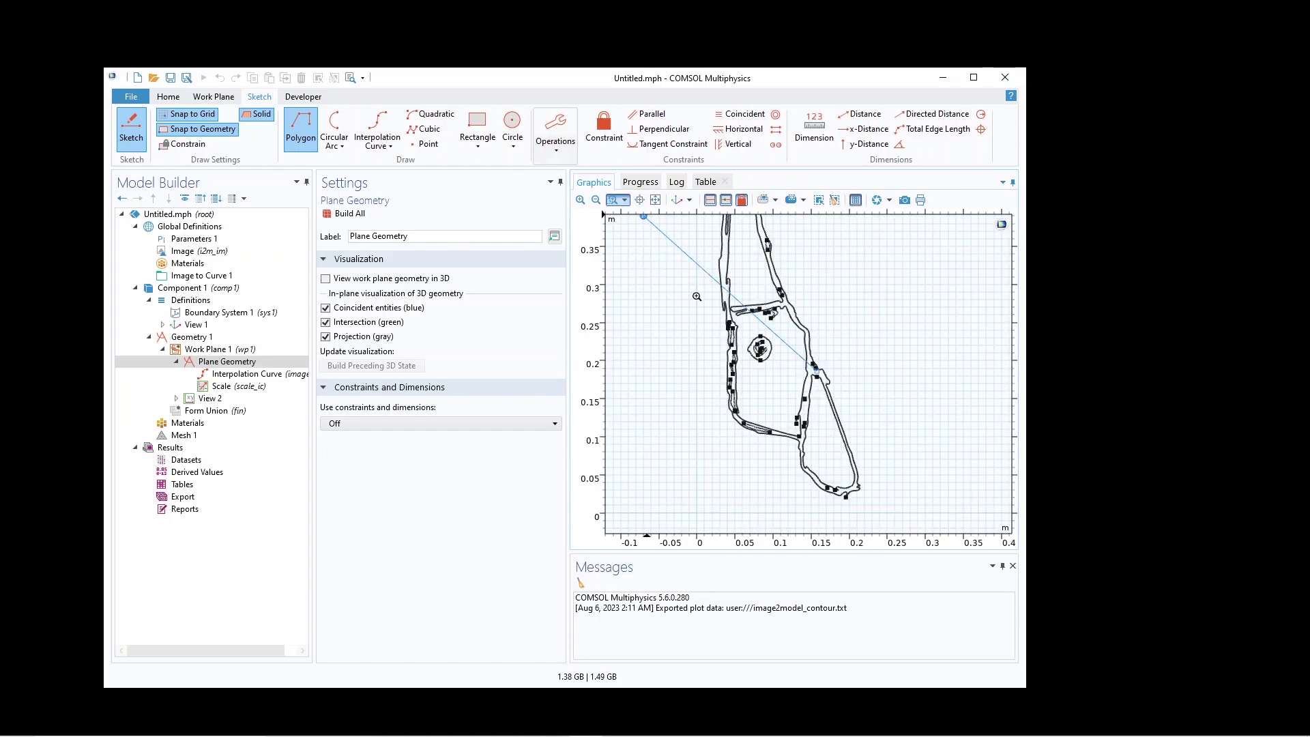
left_click_drag(883, 472, 846, 502)
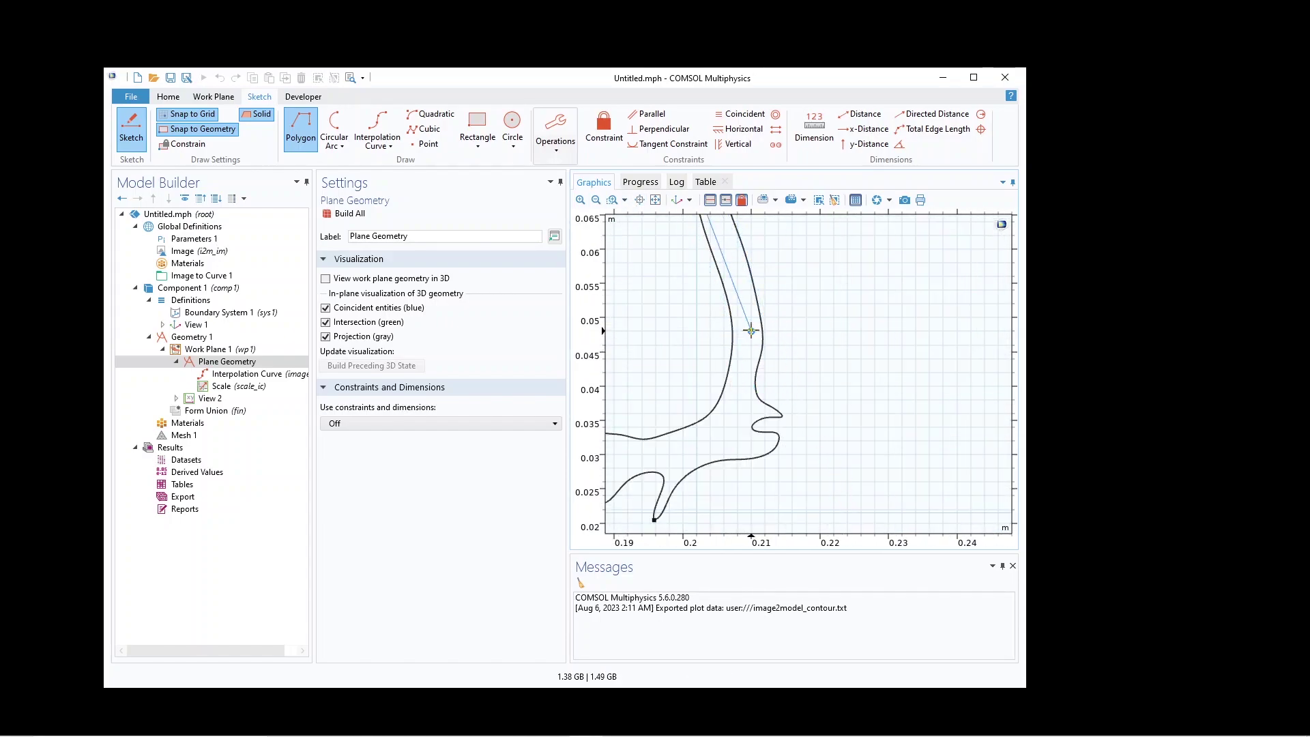
left_click(596, 199)
left_click(596, 200)
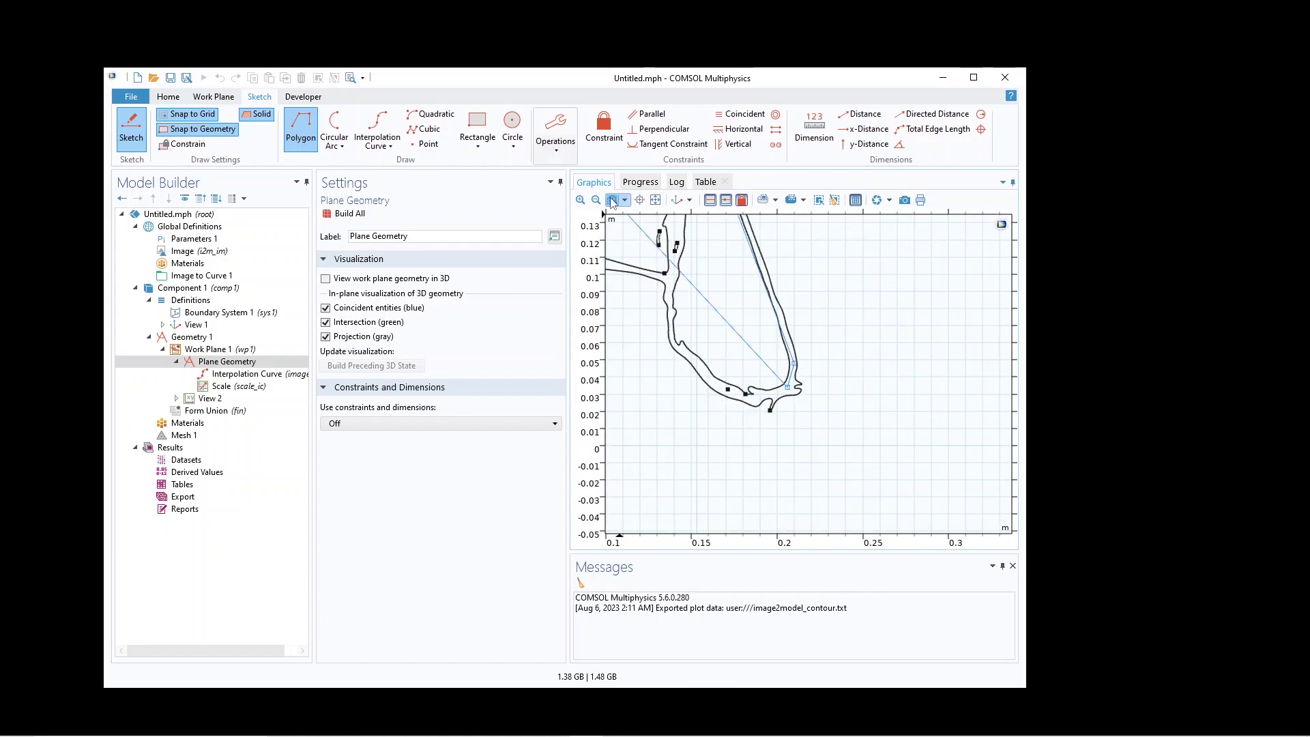
left_click_drag(782, 401, 715, 418)
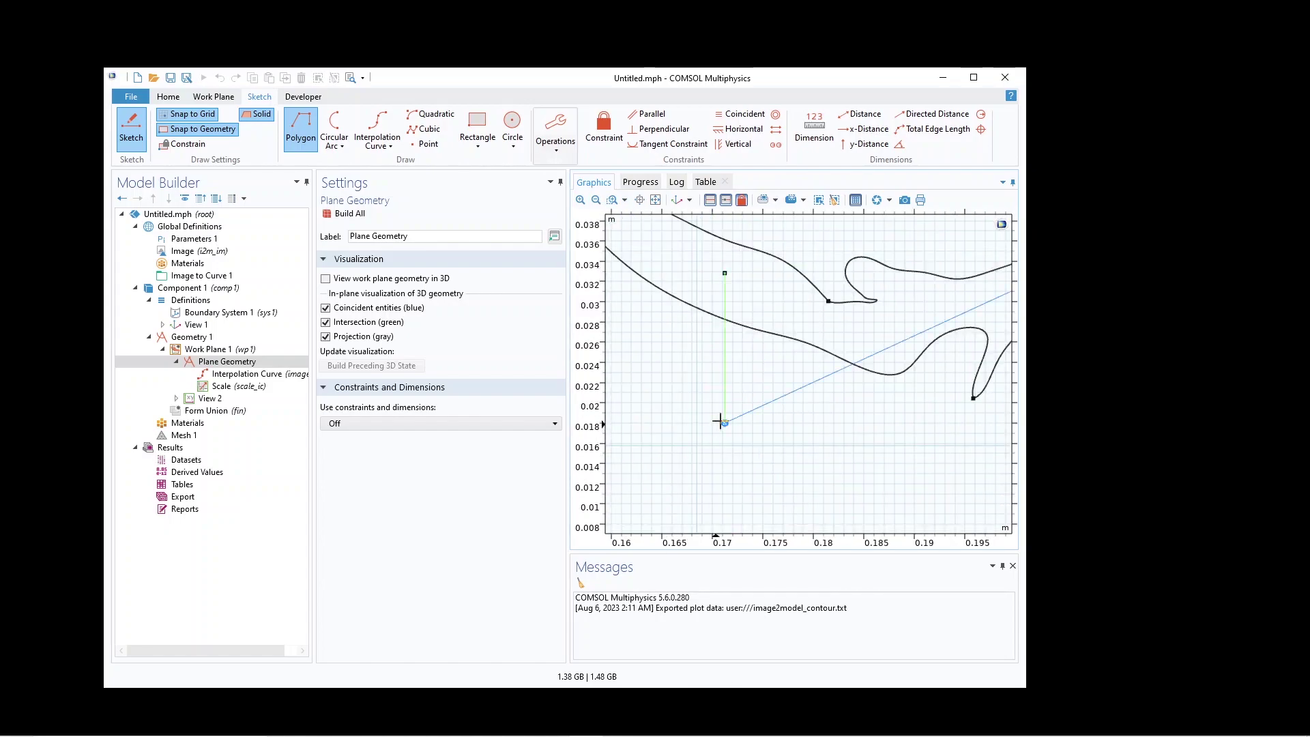
Place vertices along the lower outline and close Polygon 1 on its first corner
left_click(850, 337)
left_click(596, 200)
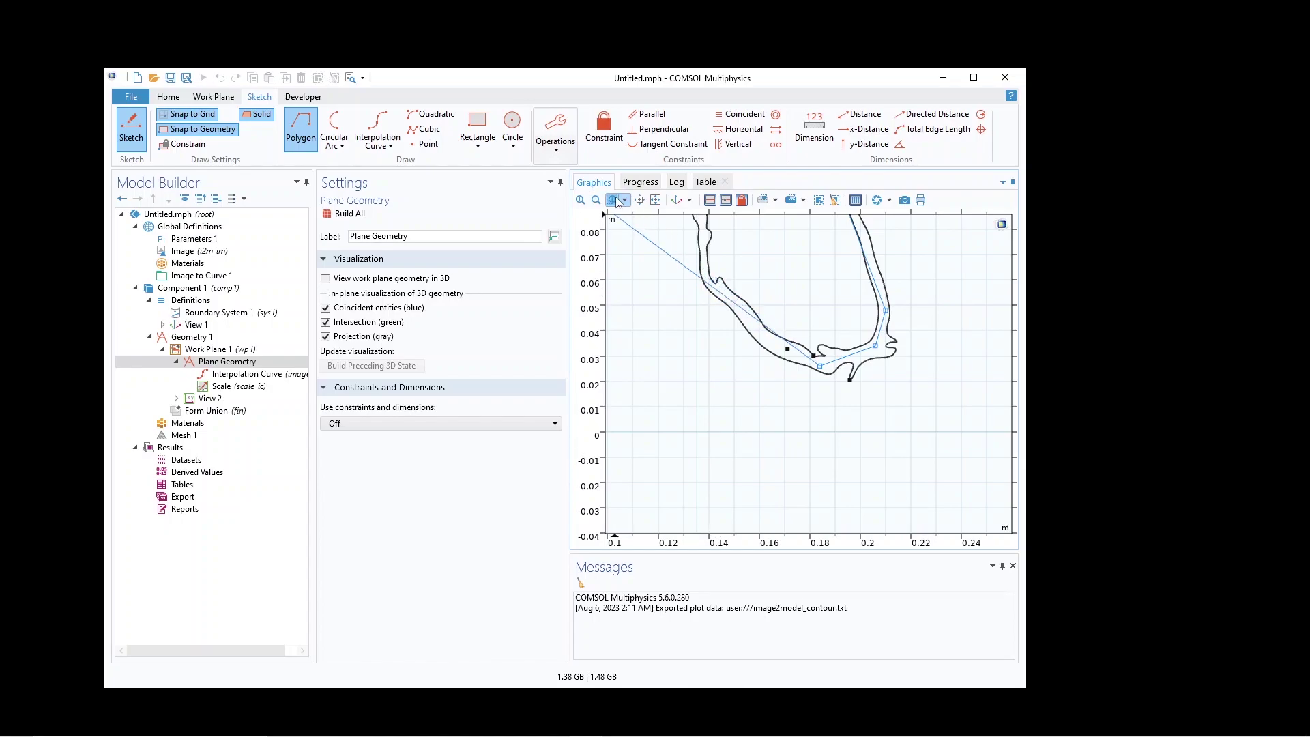
left_click_drag(739, 273, 702, 320)
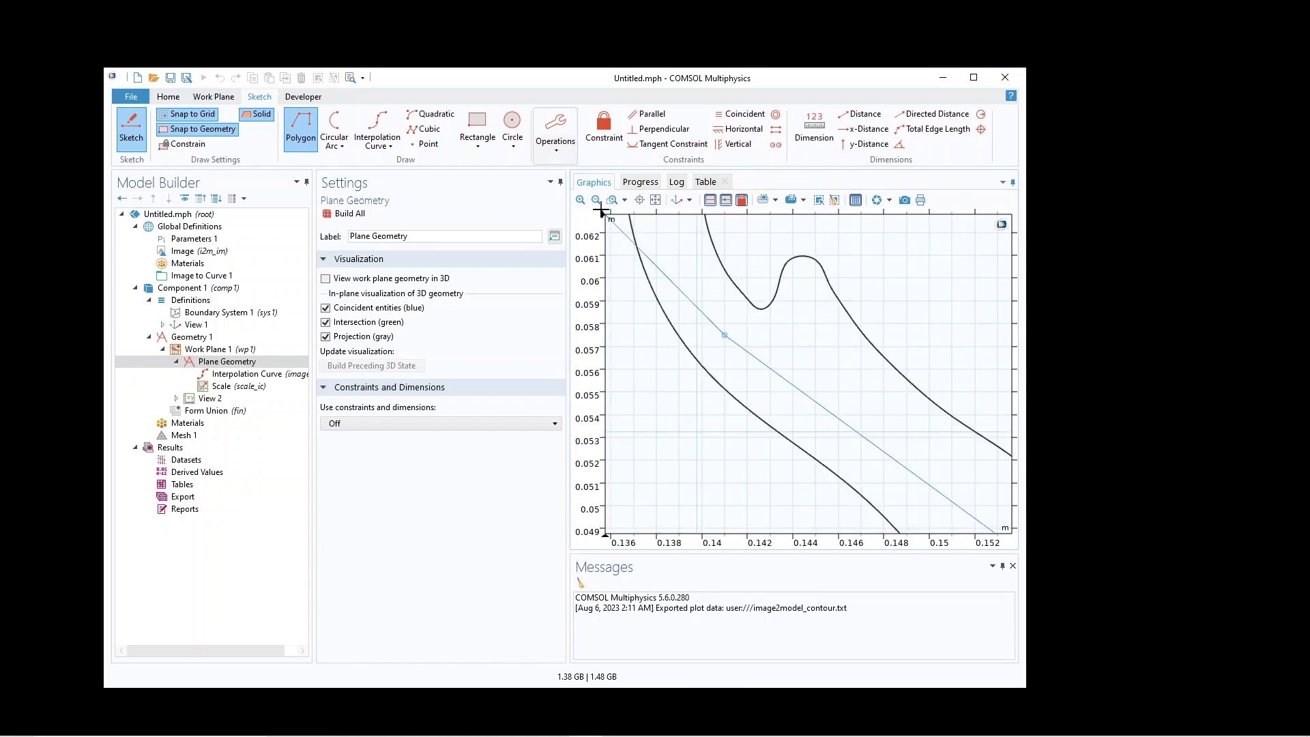
scroll(785, 260, "down", 5)
left_click(789, 235)
scroll(786, 238, "up", 5)
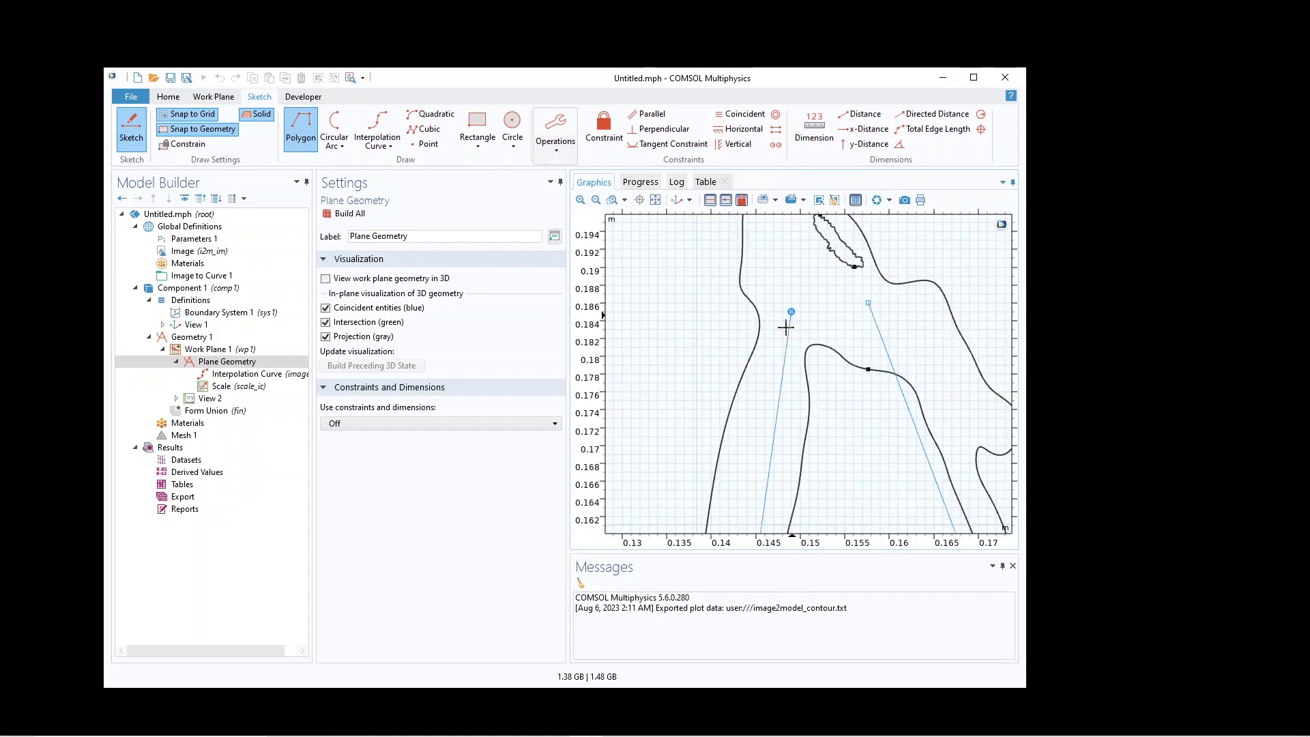
left_click(773, 320)
left_click(867, 302)
scroll(609, 224, "down", 5)
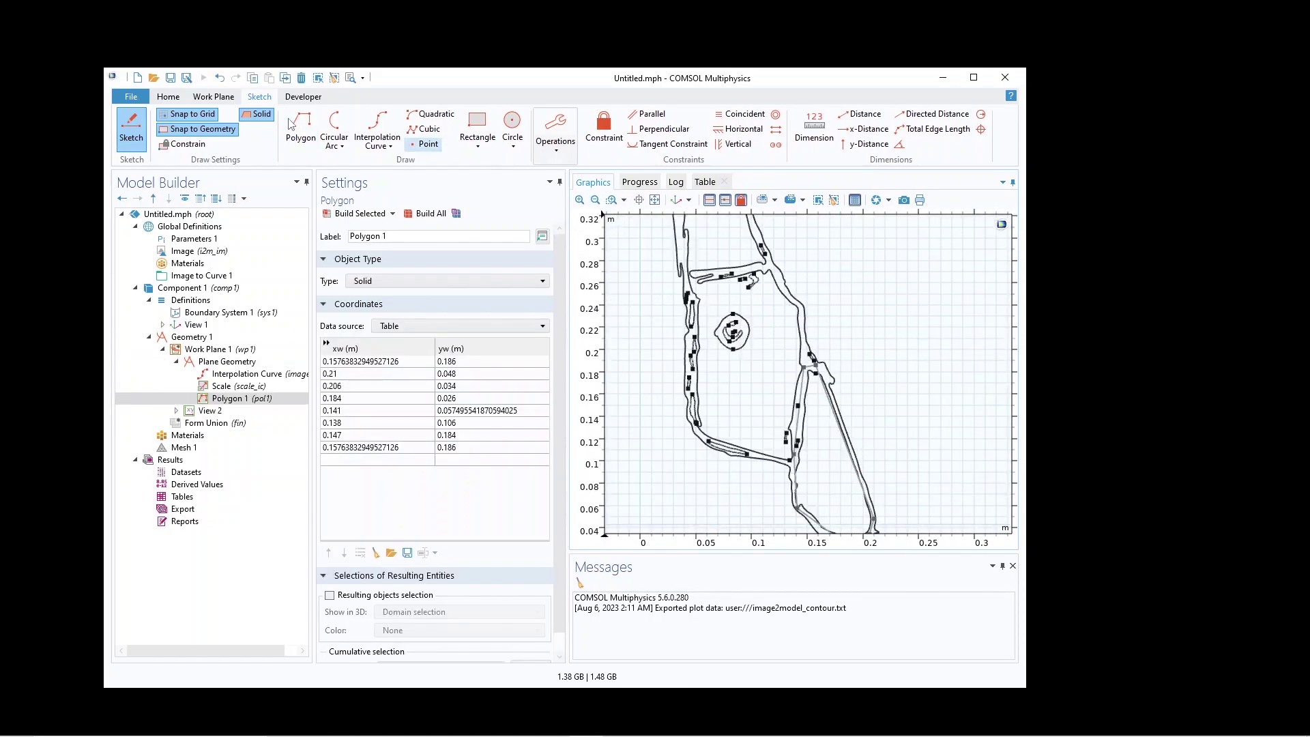
Trace Polygon 2 over the middle part of the contour, closing it on its first vertex
left_click(804, 366)
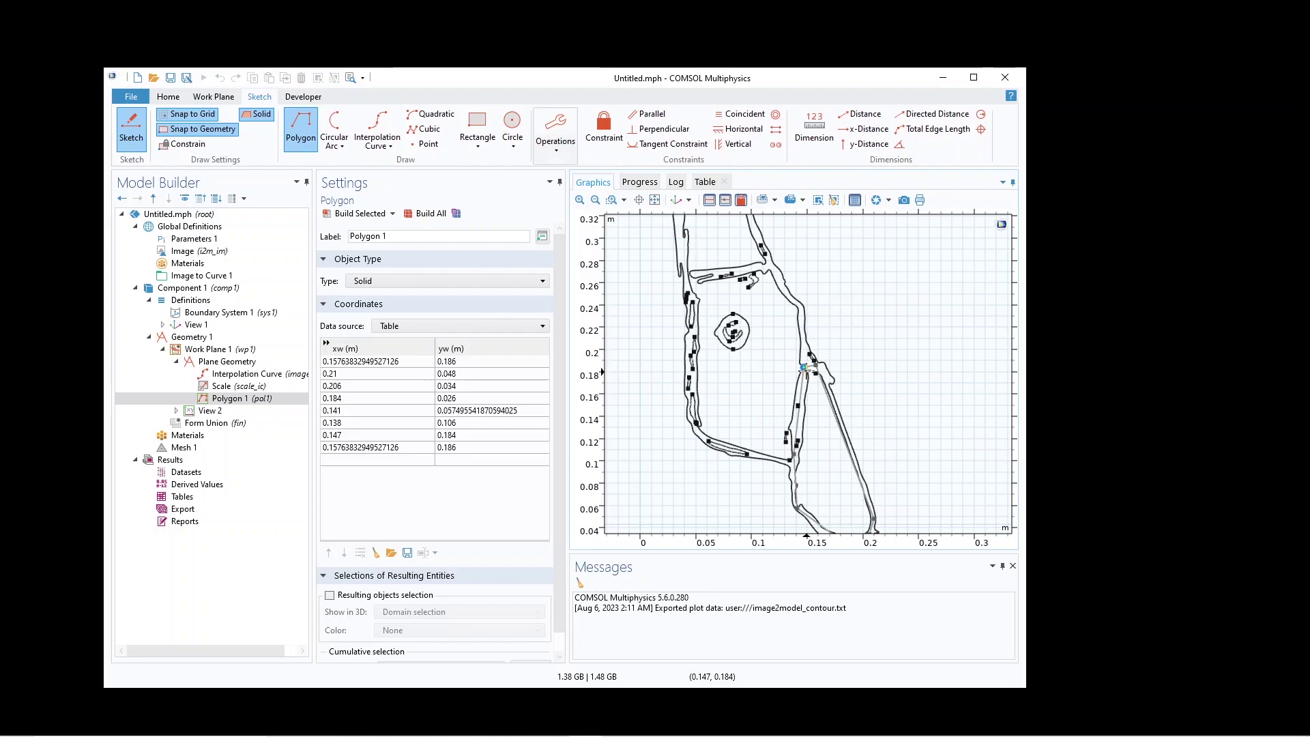
left_click(791, 455)
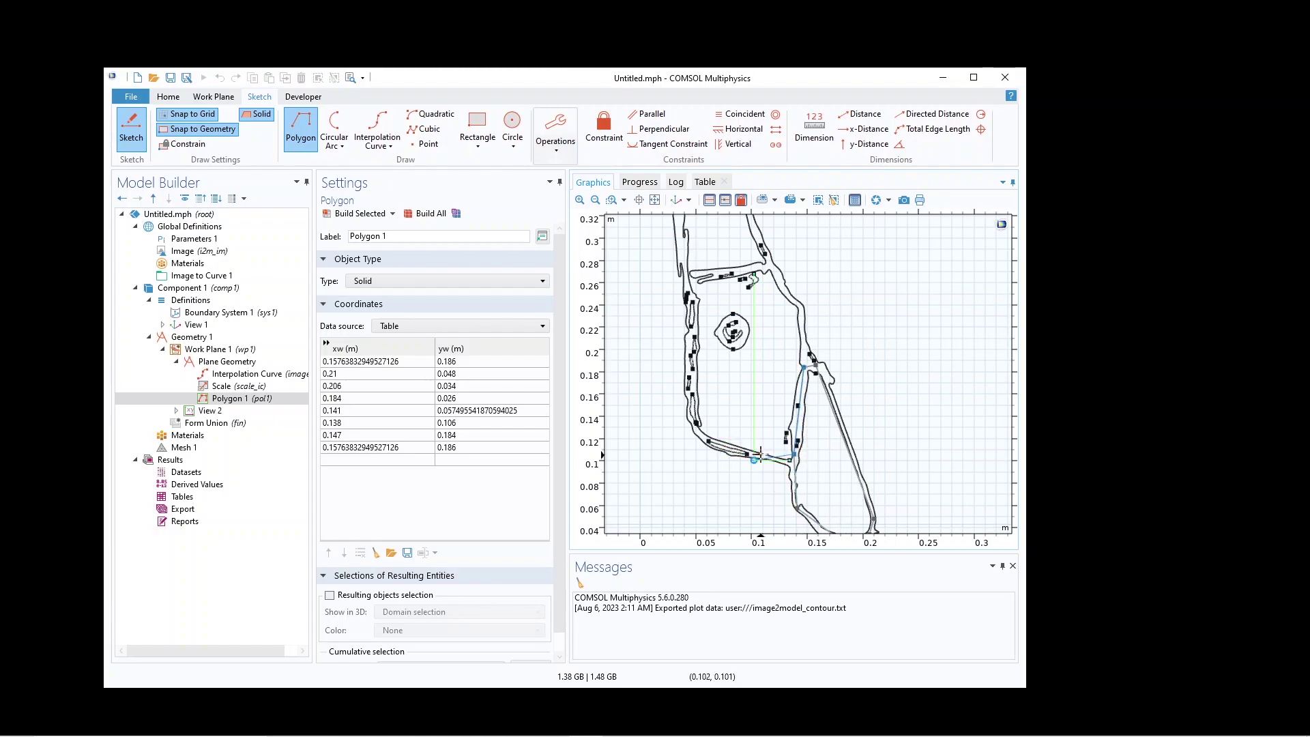
scroll(820, 431, "up", 3)
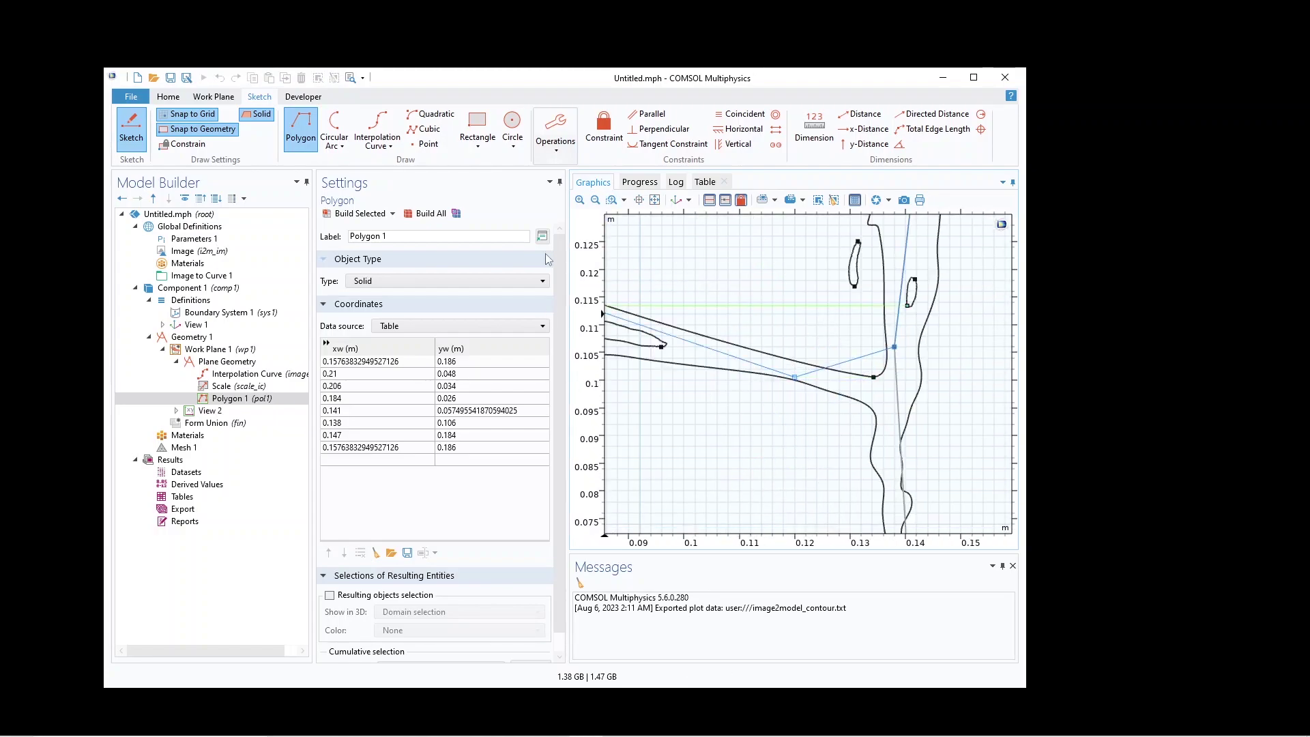
scroll(780, 414, "down", 5)
left_click(616, 203)
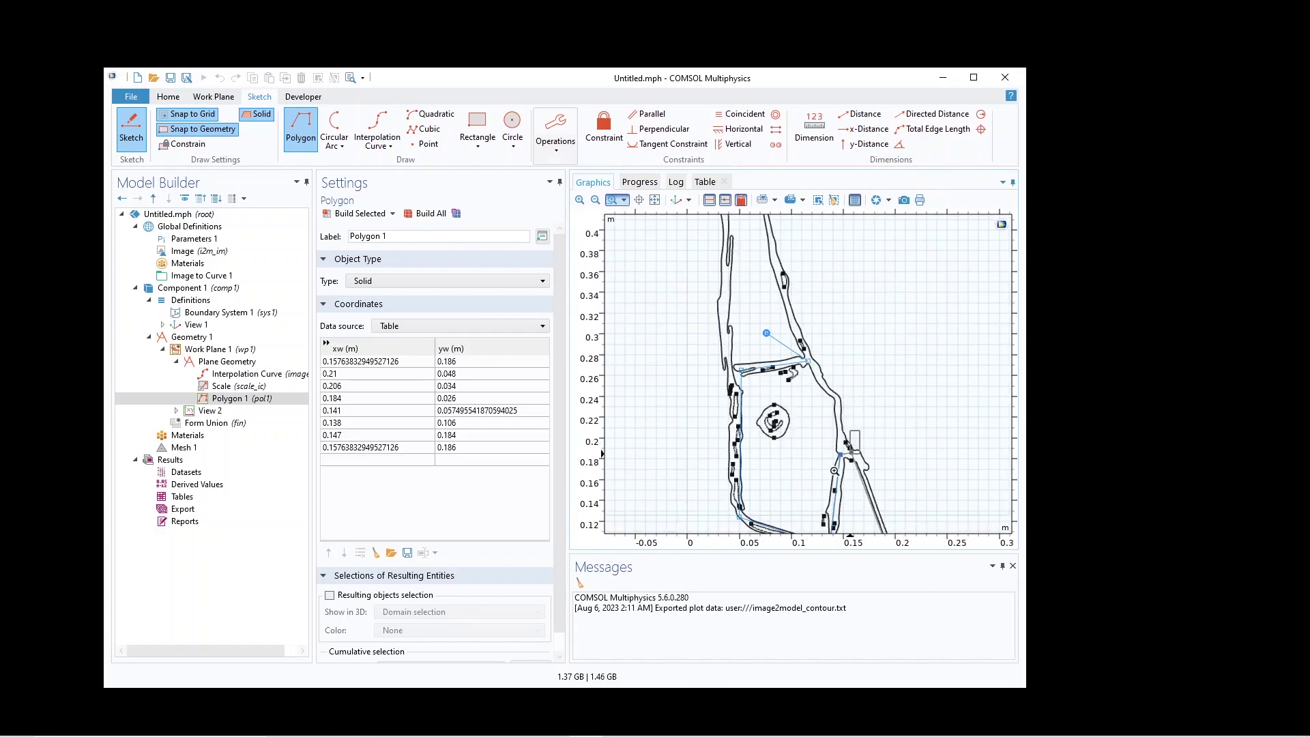
left_click(596, 201)
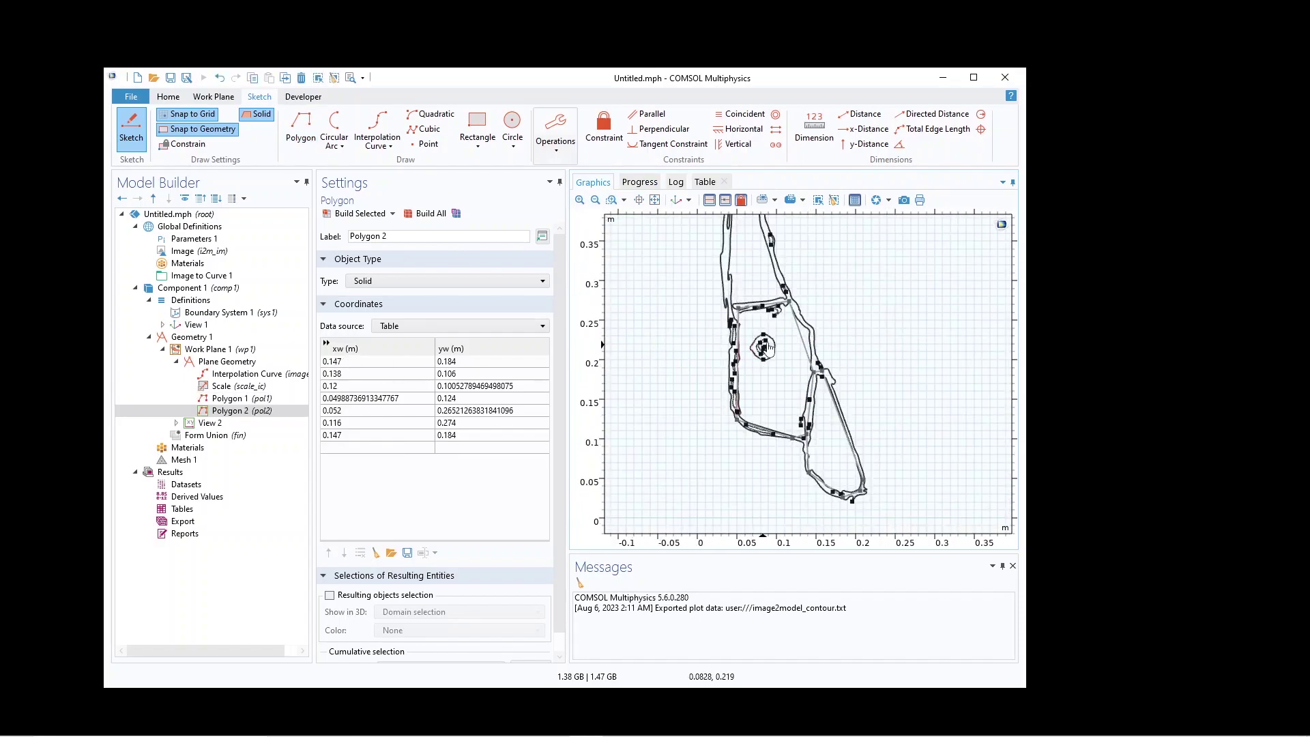
Draw Polygon 3 over the upper contour, starting from an existing vertex
left_click(300, 126)
left_click(739, 308)
scroll(791, 321, "down", 2)
scroll(791, 321, "up", 4)
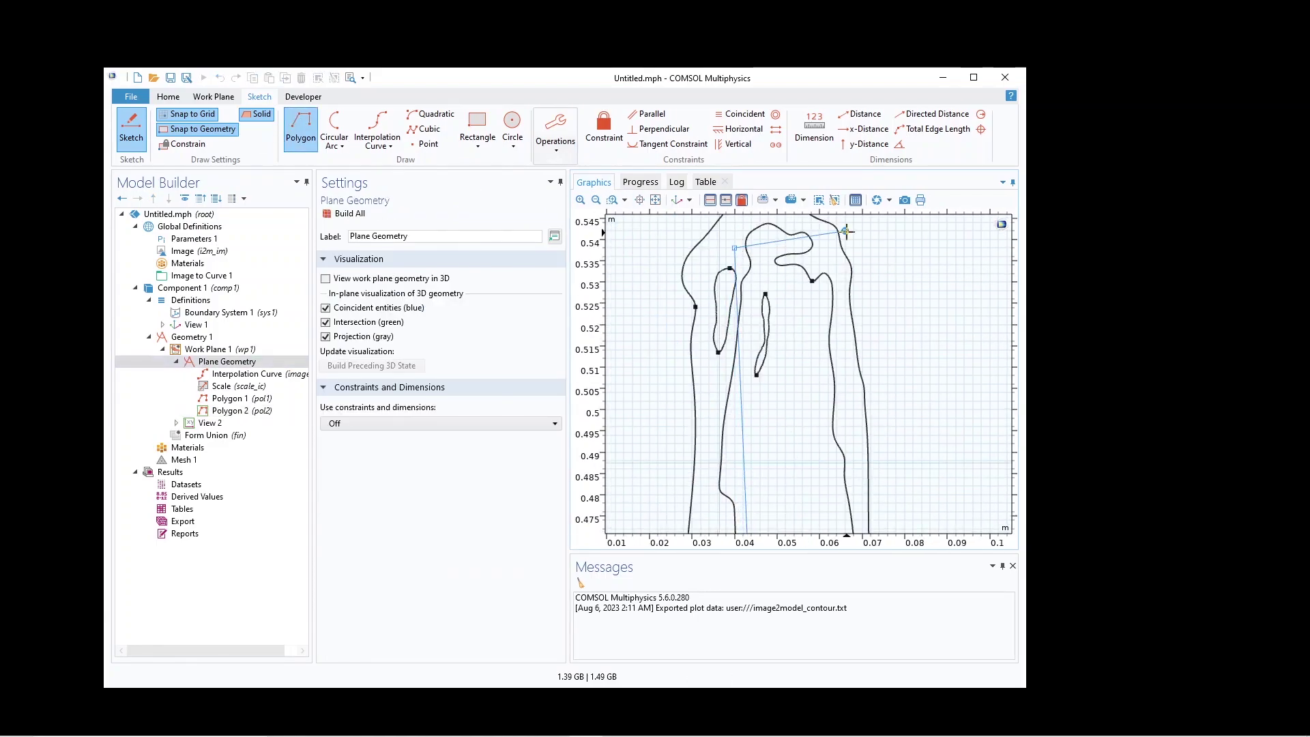
left_click(595, 201)
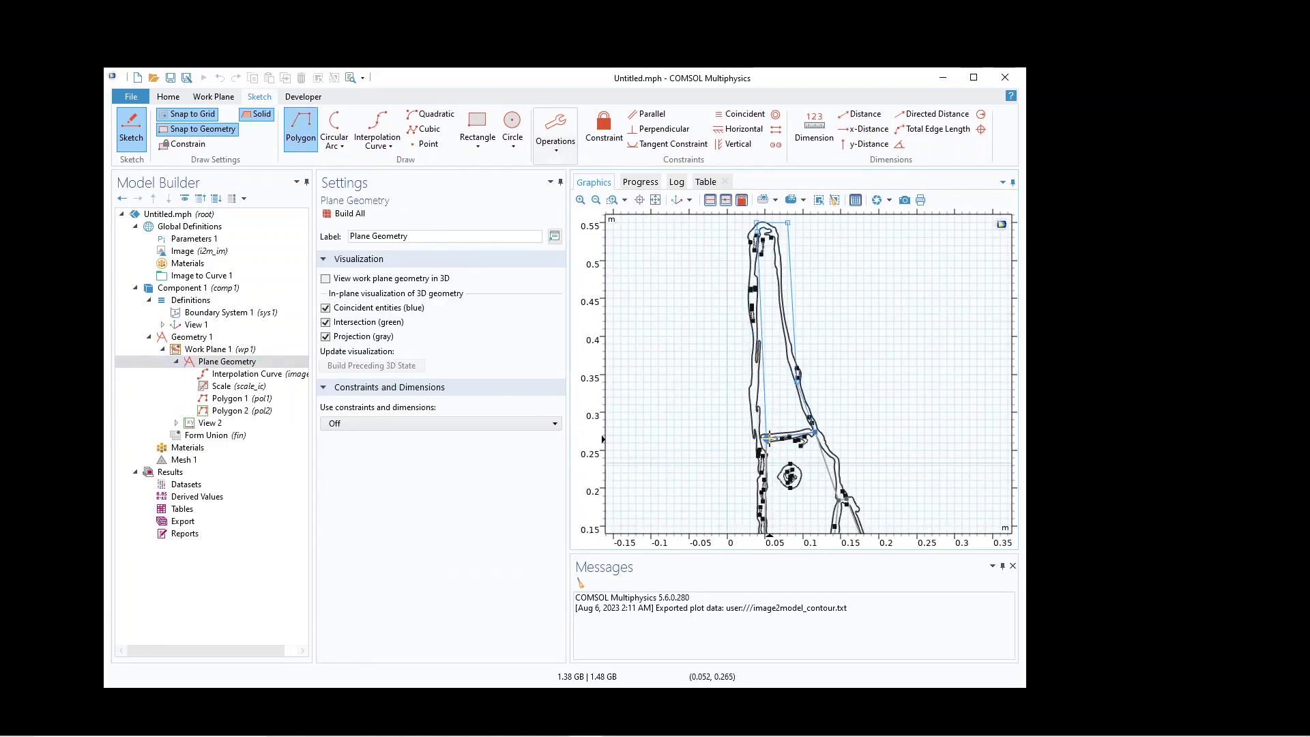
right_click(920, 398)
Drag Polygon 3's top vertices to x = 0.04 and about x = 0.075 to square its top edge
left_click(612, 200)
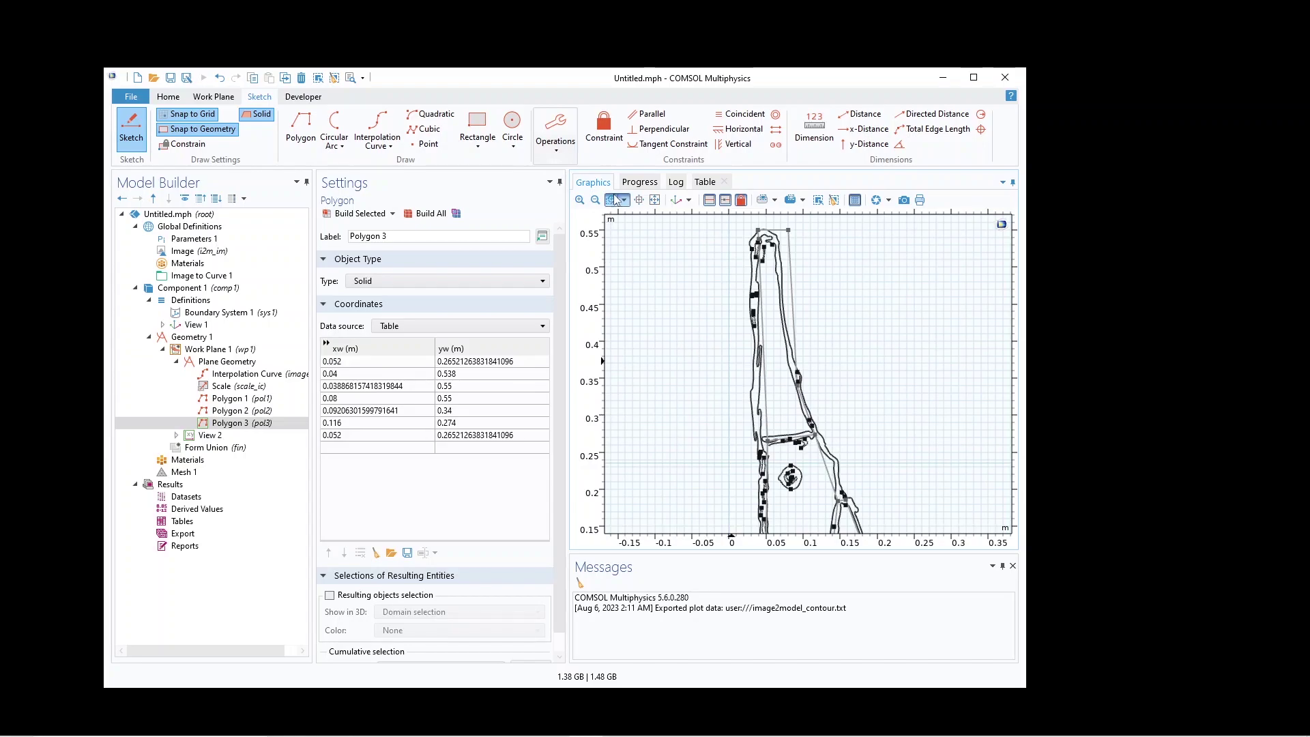
left_click_drag(857, 225, 741, 256)
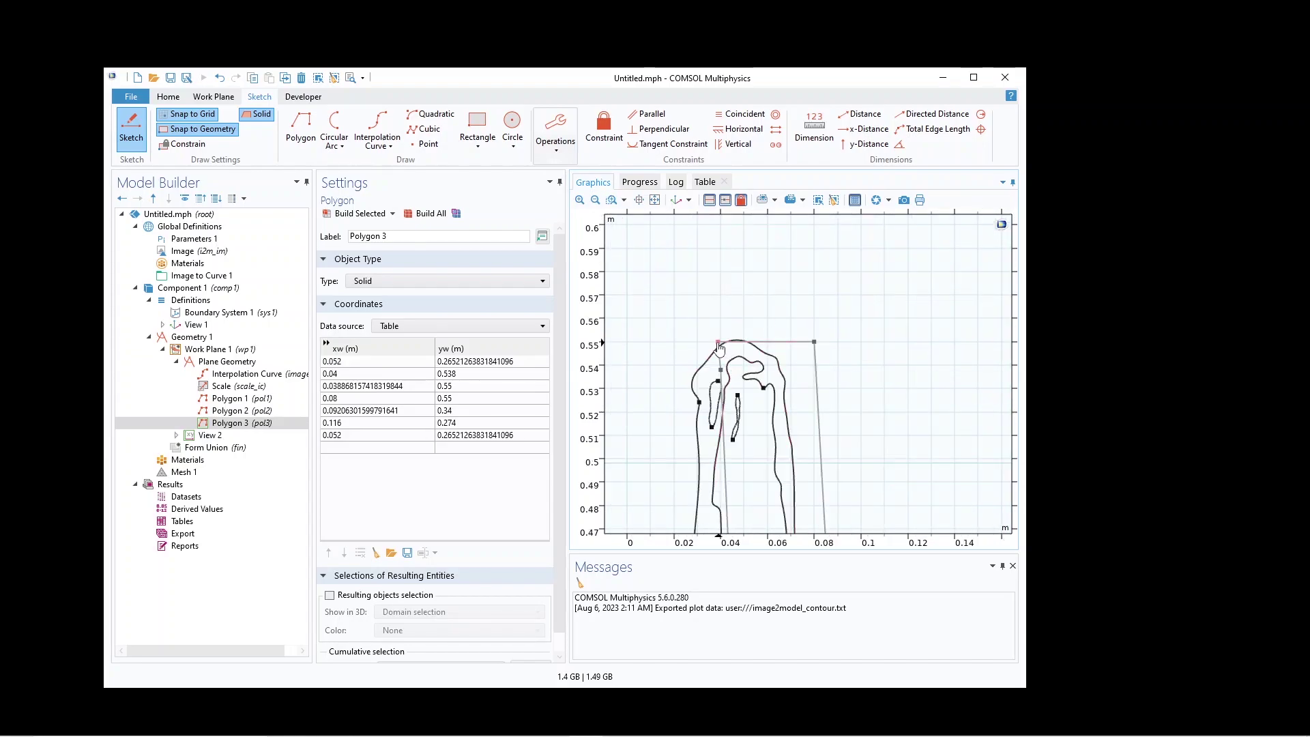
left_click_drag(720, 347, 732, 349)
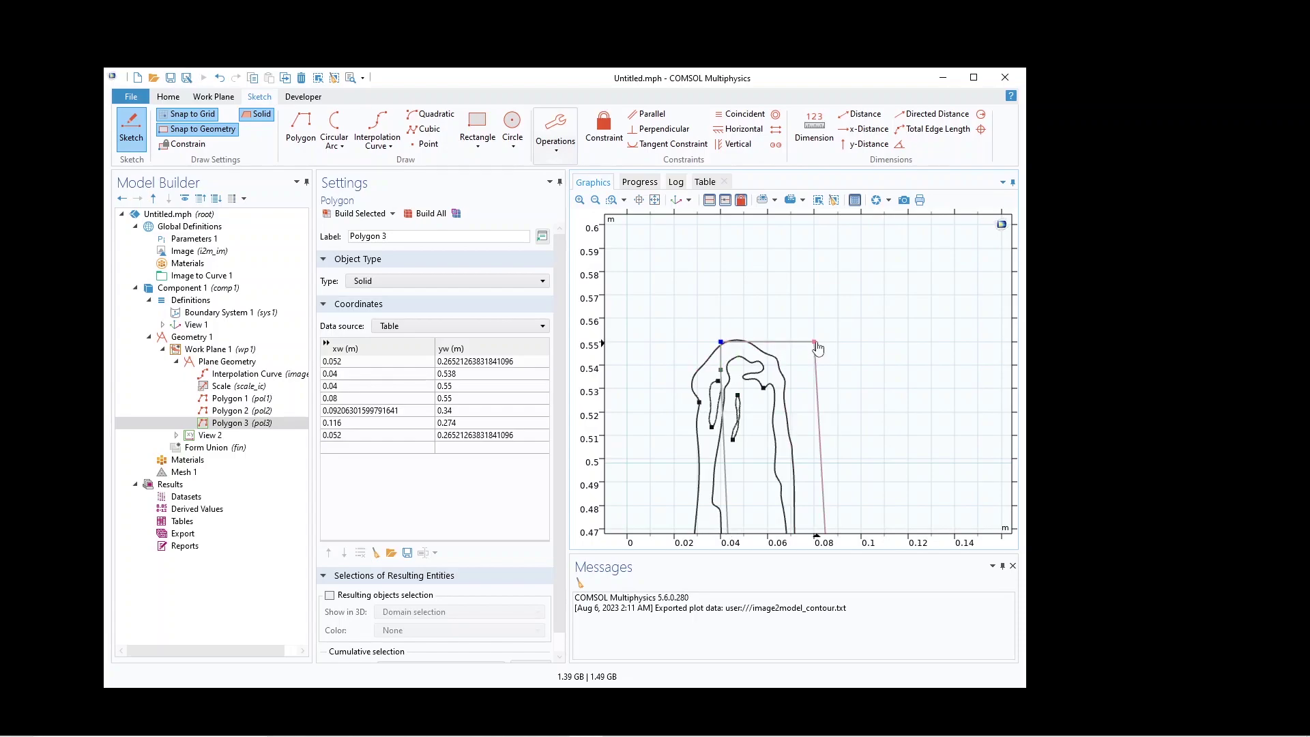
left_click_drag(816, 344, 802, 341)
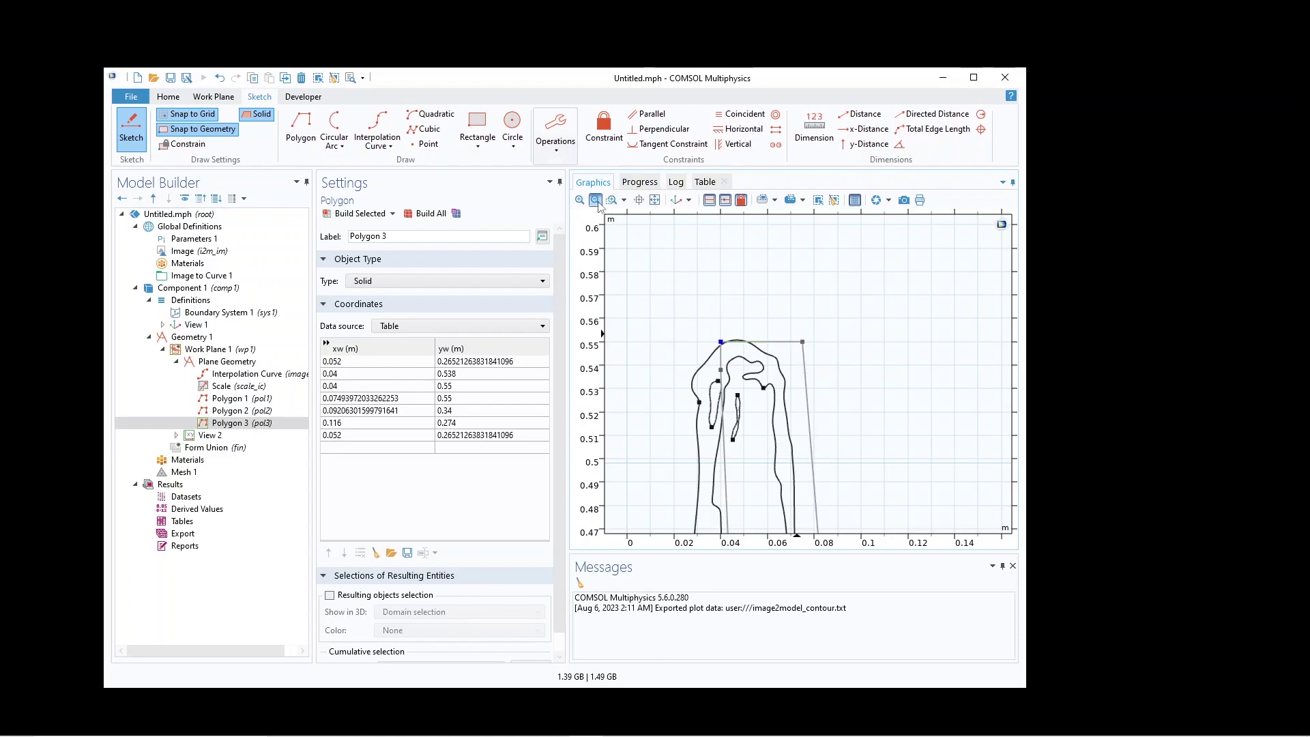
left_click(612, 200)
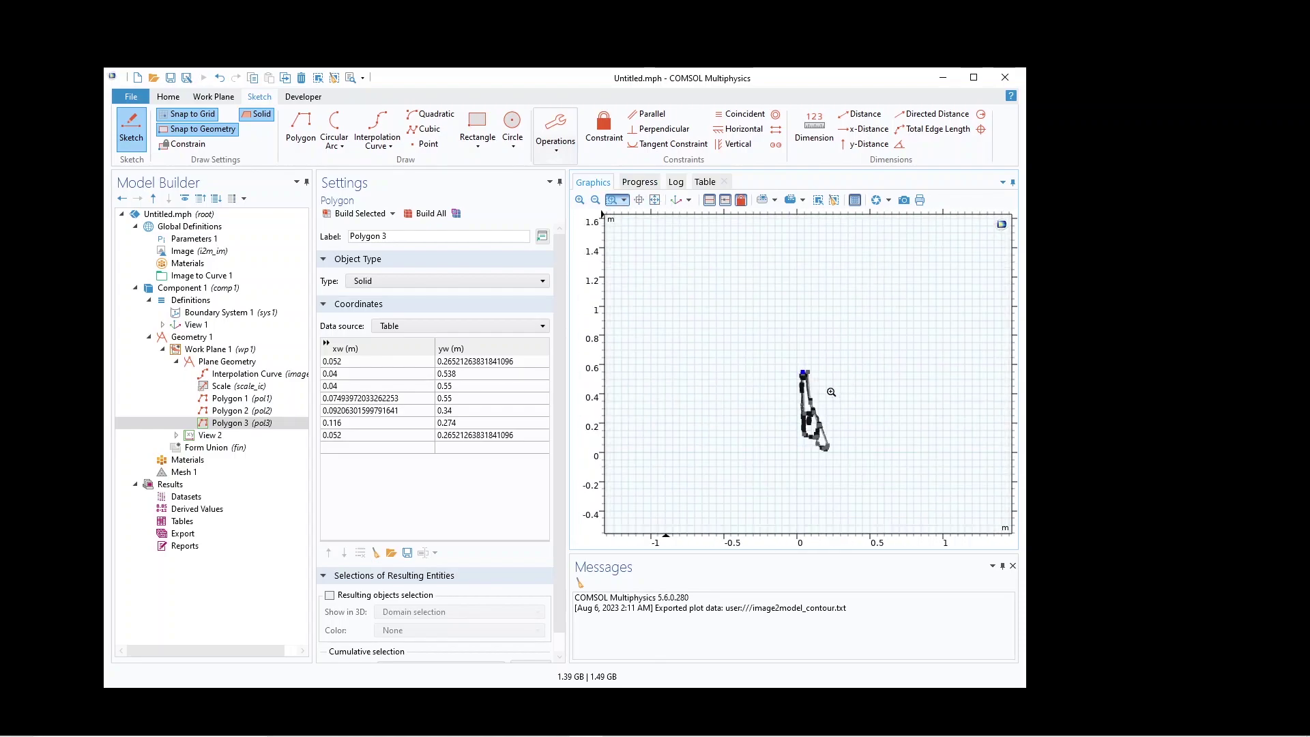
left_click_drag(832, 388, 782, 428)
Draw a solid circle of radius 0.01618 m centred at (0.08424, 0.2158) over the ring contour
left_click(522, 145)
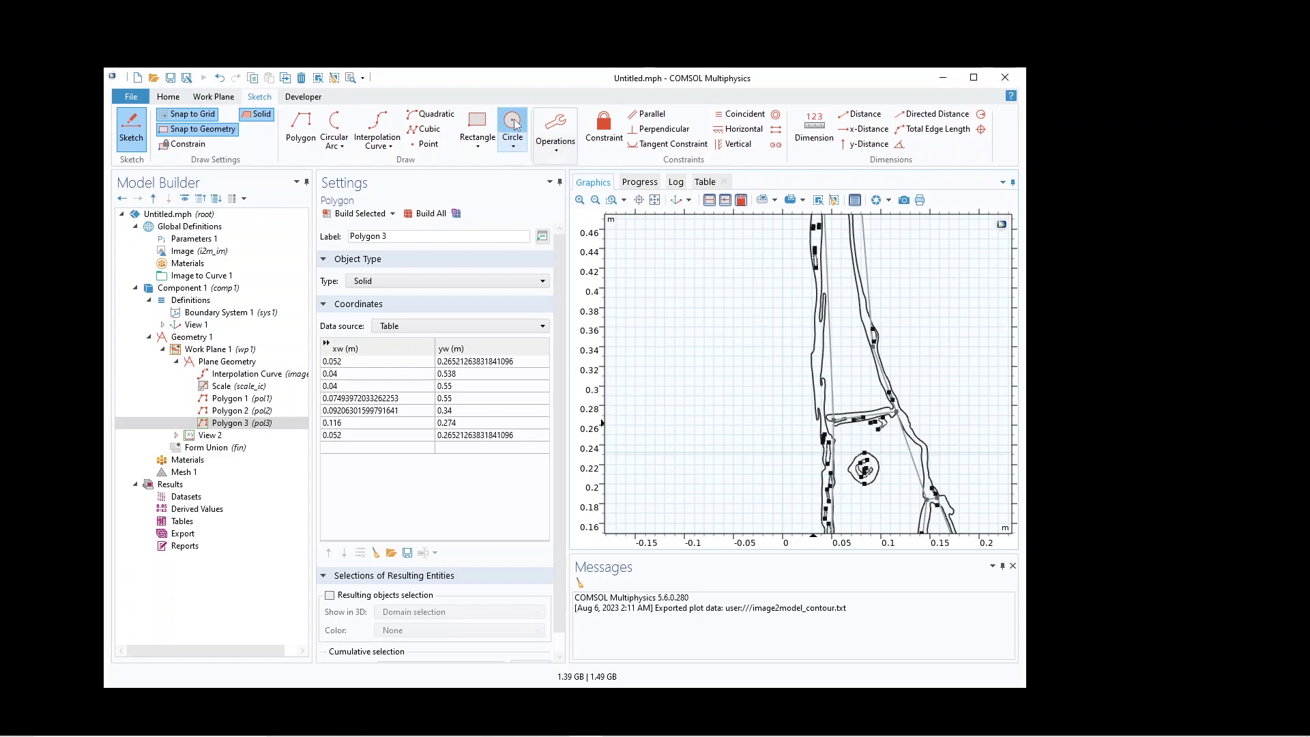
right_click(611, 204)
left_click(545, 217)
left_click_drag(846, 452, 887, 488)
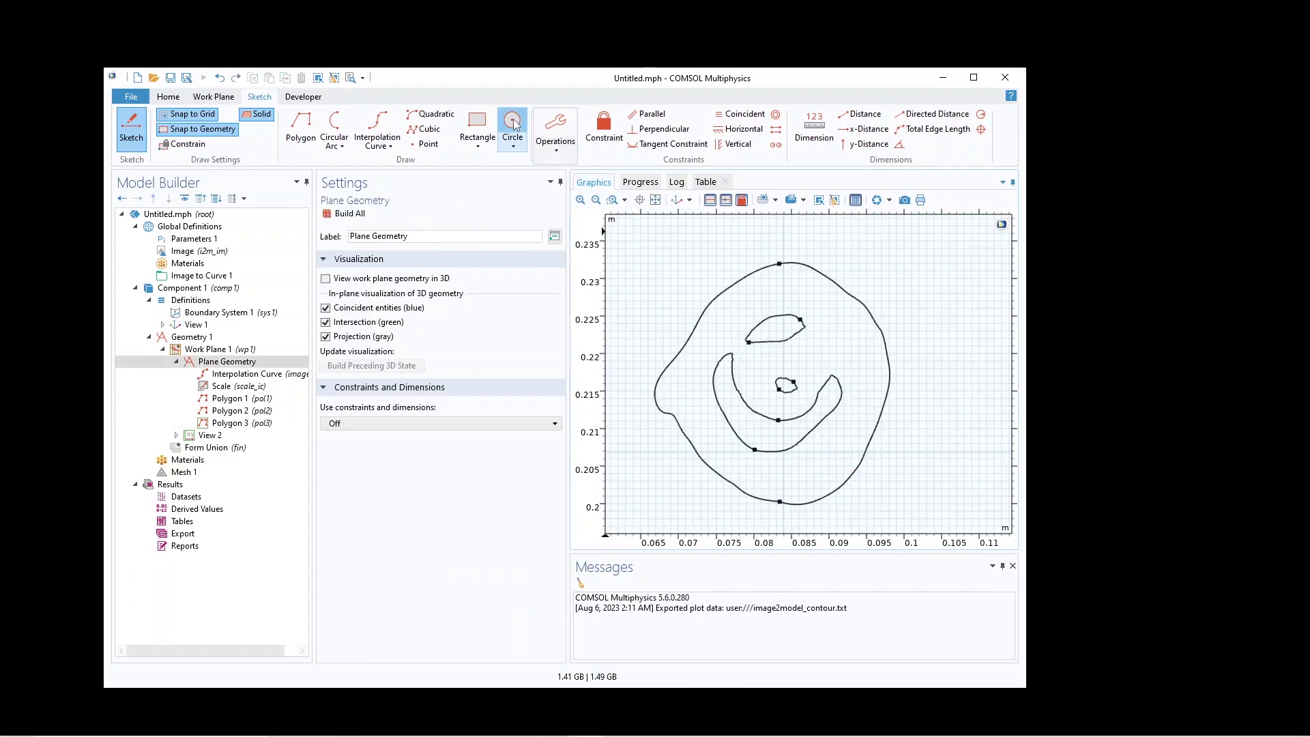
left_click(805, 372)
left_click(691, 302)
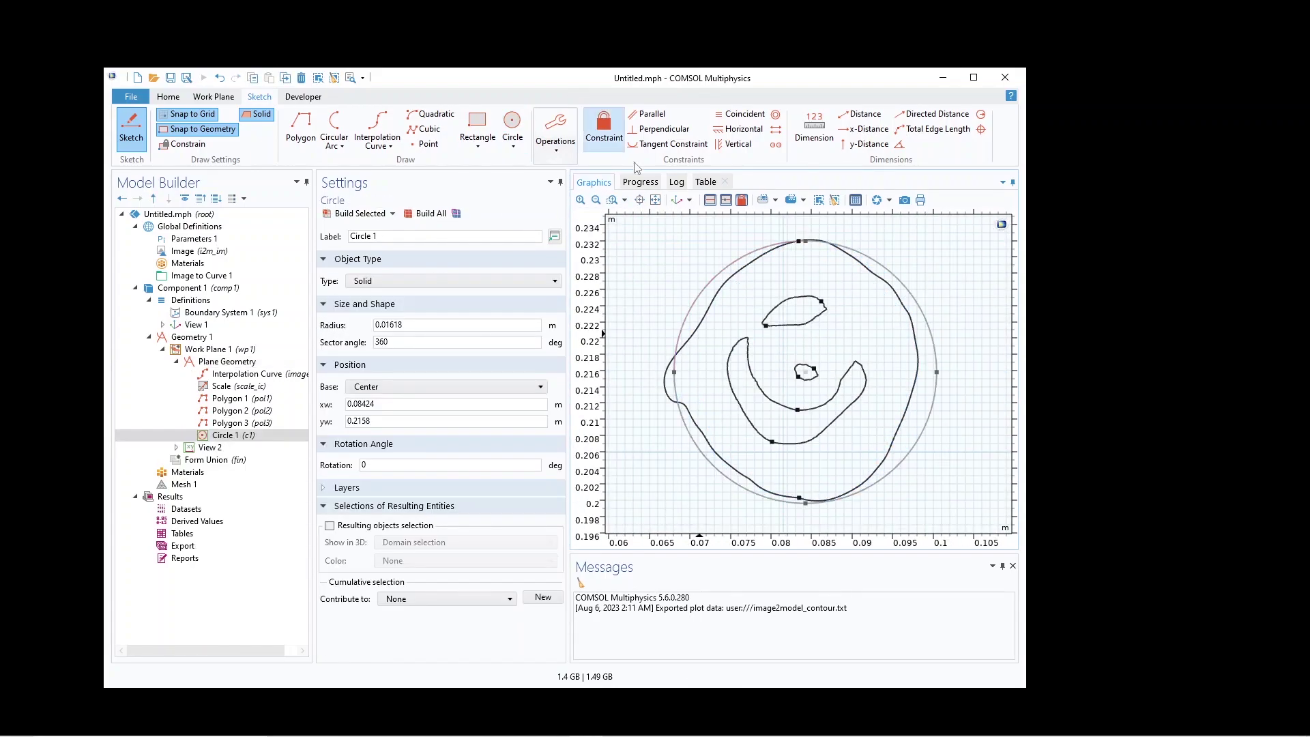
left_click(595, 200)
left_click(595, 200)
left_click(595, 200)
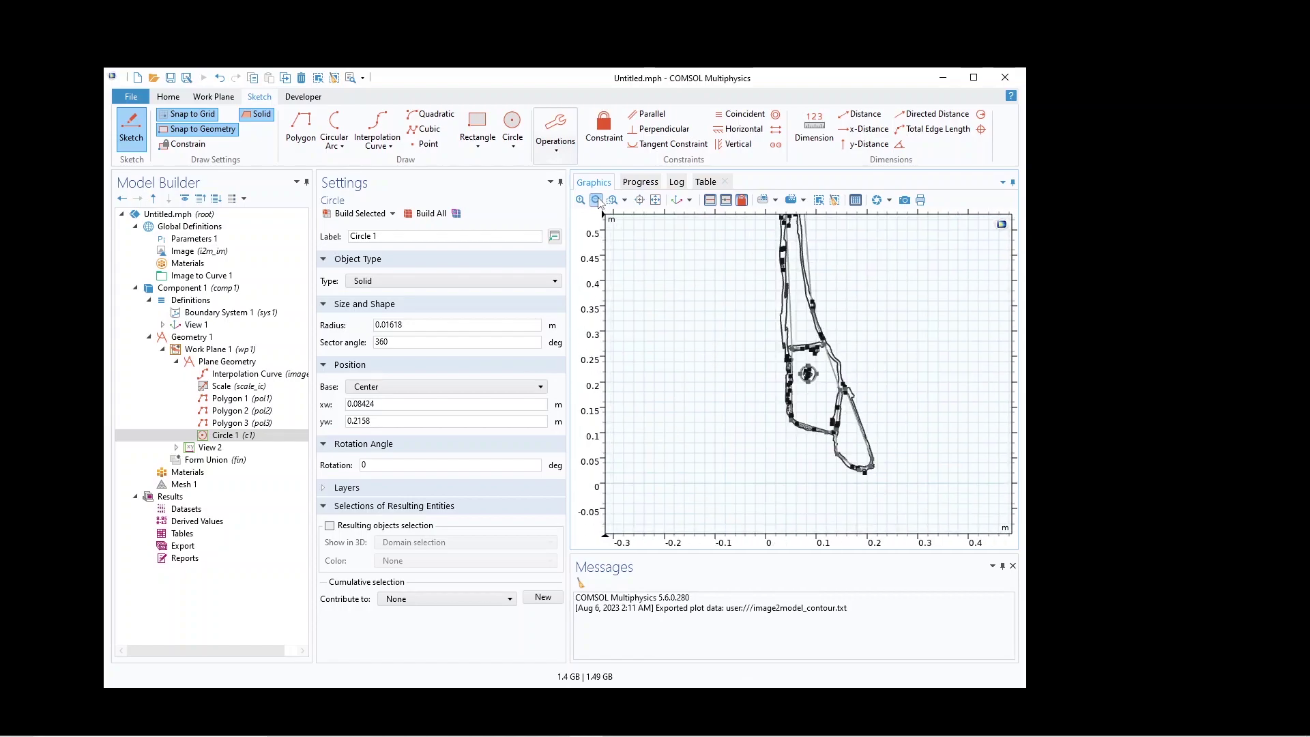
left_click(596, 200)
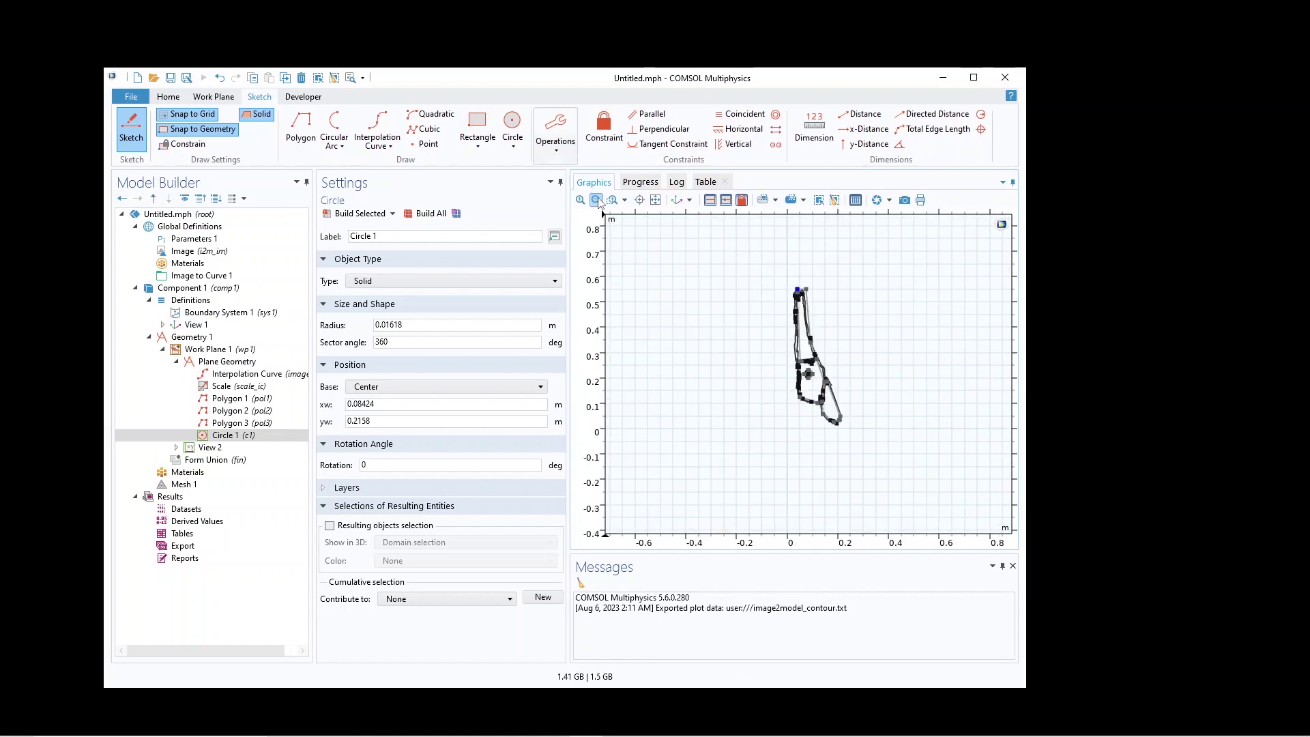
right_click(229, 366)
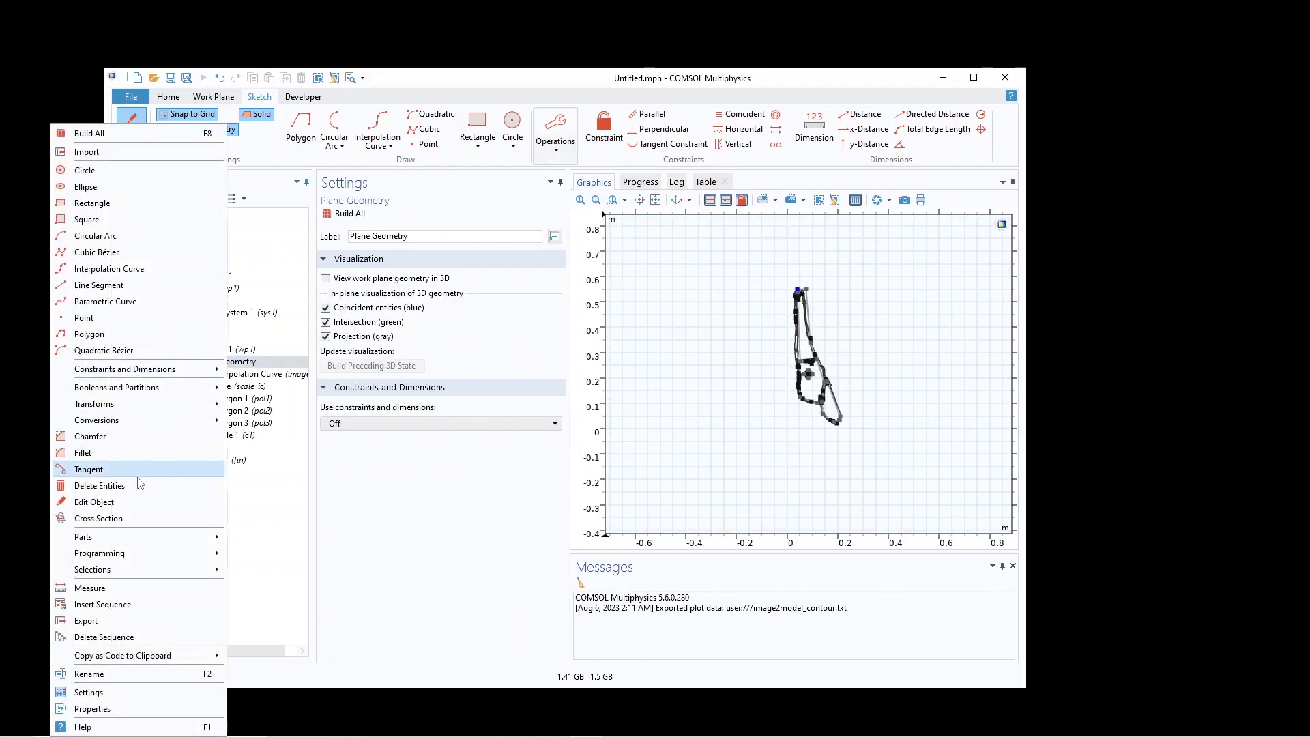
Move all polygons and the circle 0.3 m along x and build the move
mouse_move(150, 402)
left_click(269, 453)
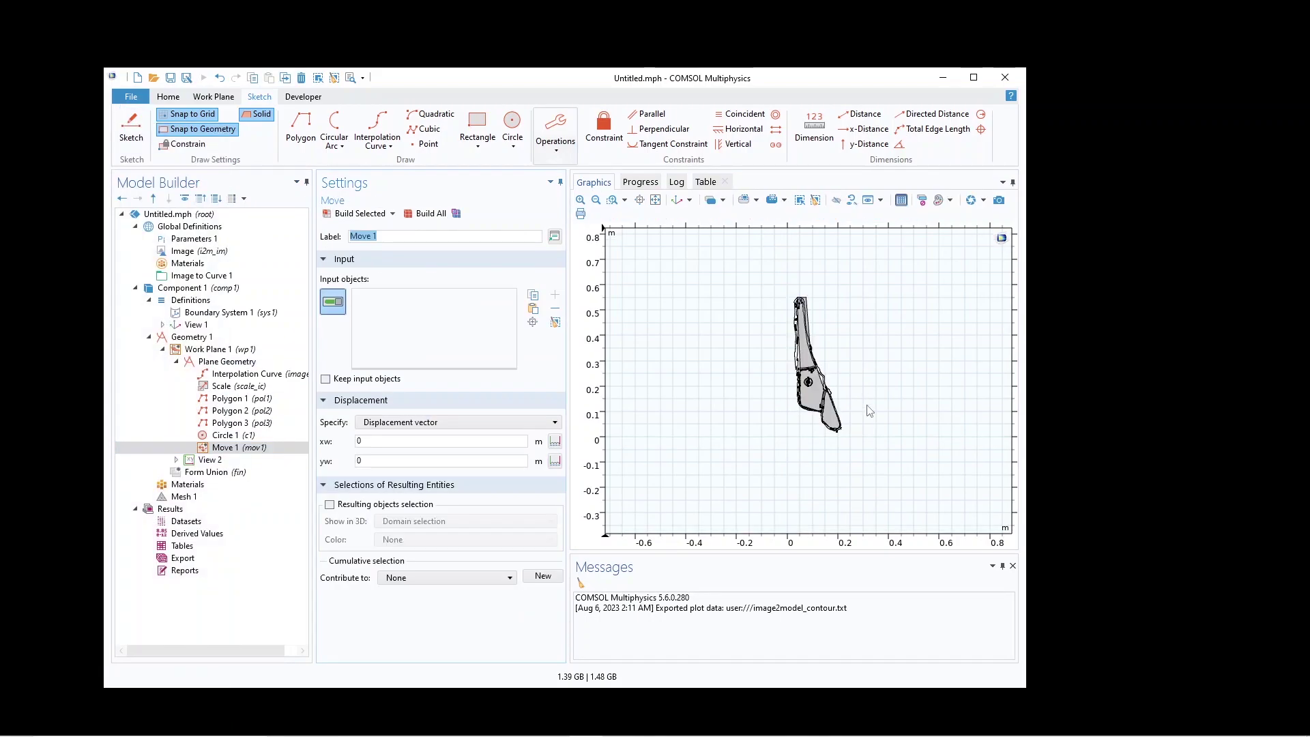
scroll(868, 409, "up", 5)
key("ctrl+a")
scroll(778, 433, "up", 5)
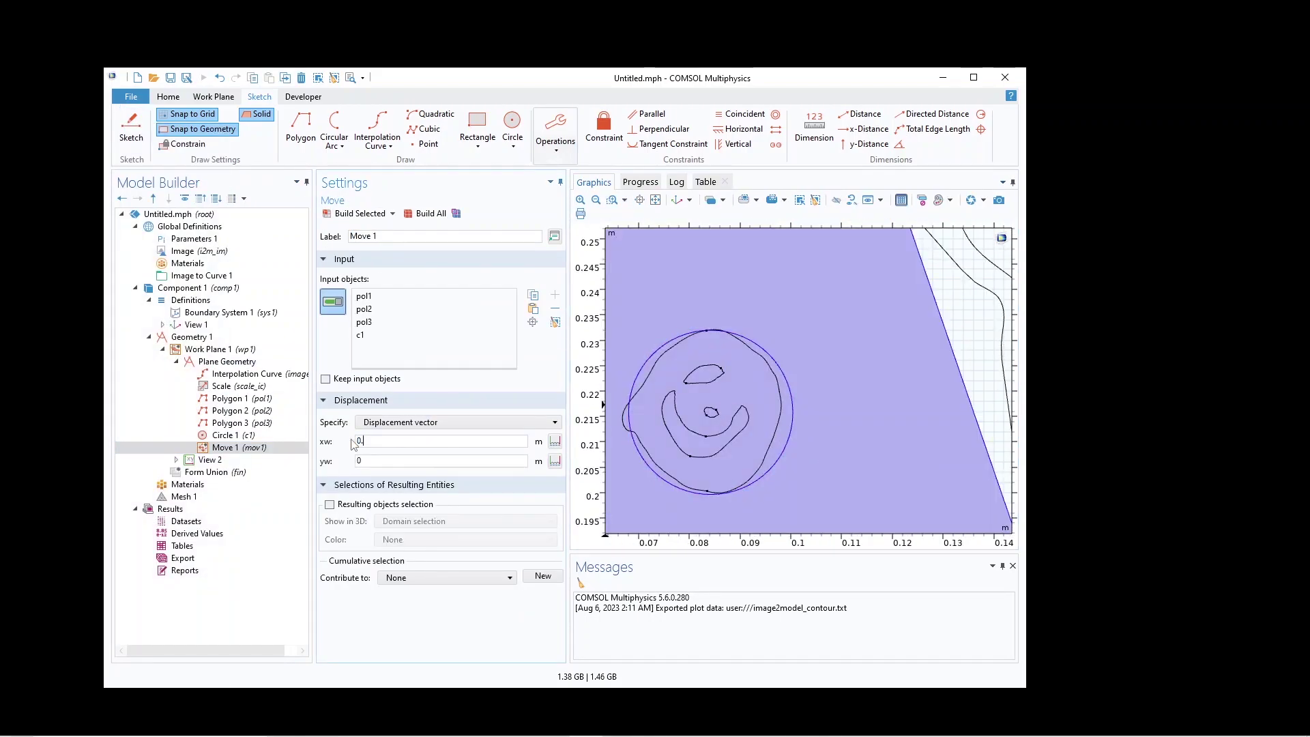
type("3")
key("F7")
left_click(656, 199)
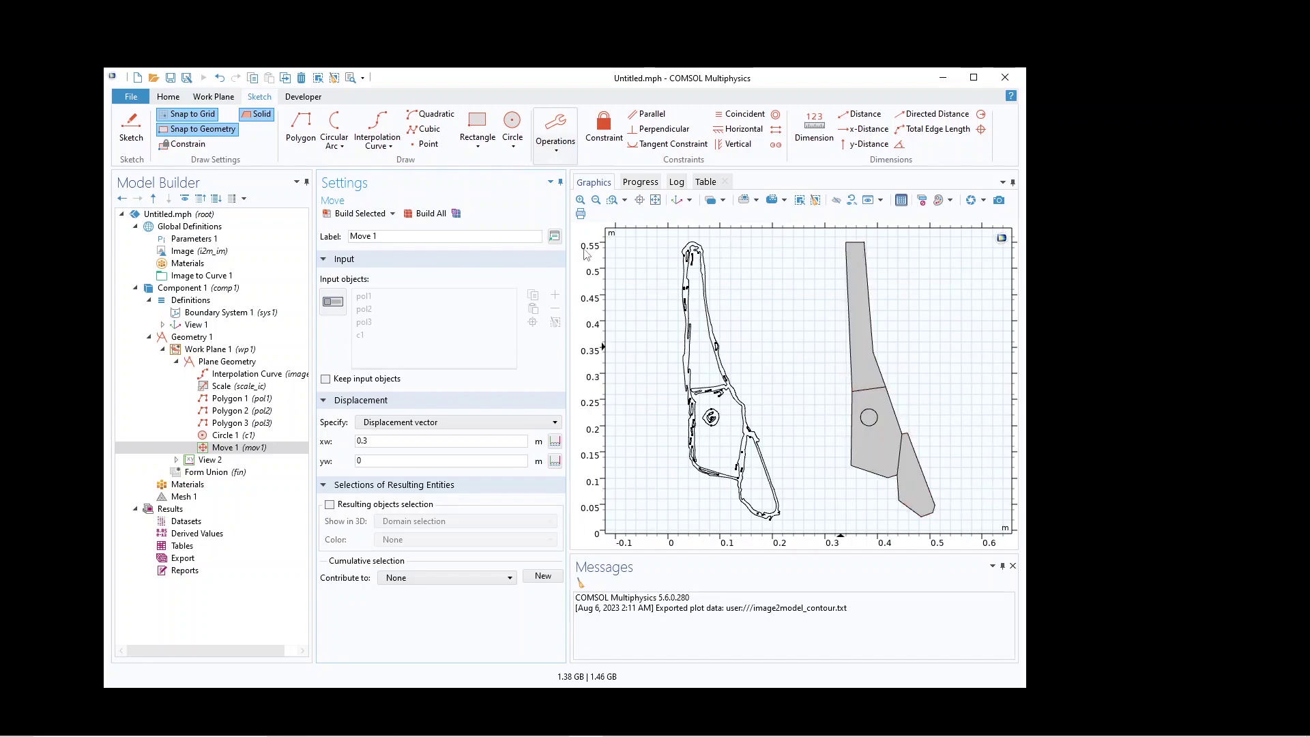
Delete the traced contour curves with Delete Entities, leaving only the solid shapes
left_click(227, 361)
right_click(227, 361)
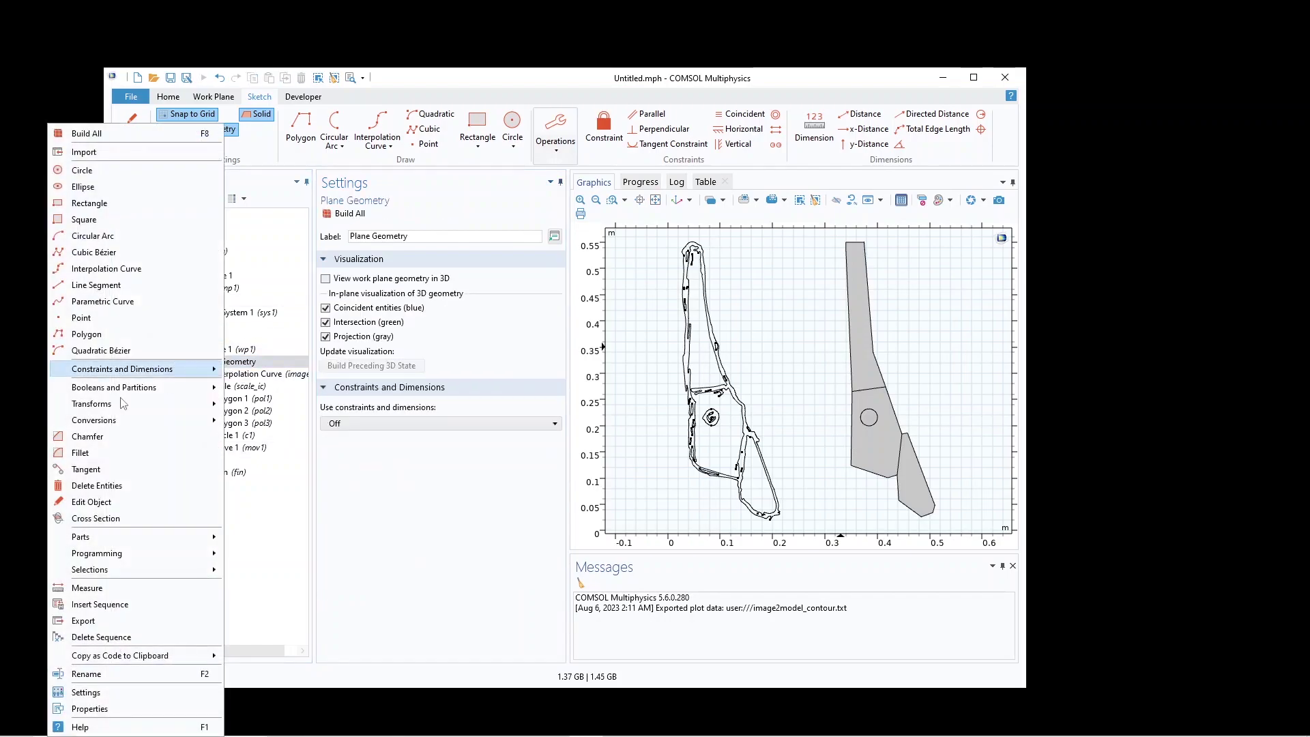
left_click(100, 485)
left_click_drag(643, 235, 823, 542)
left_click(355, 213)
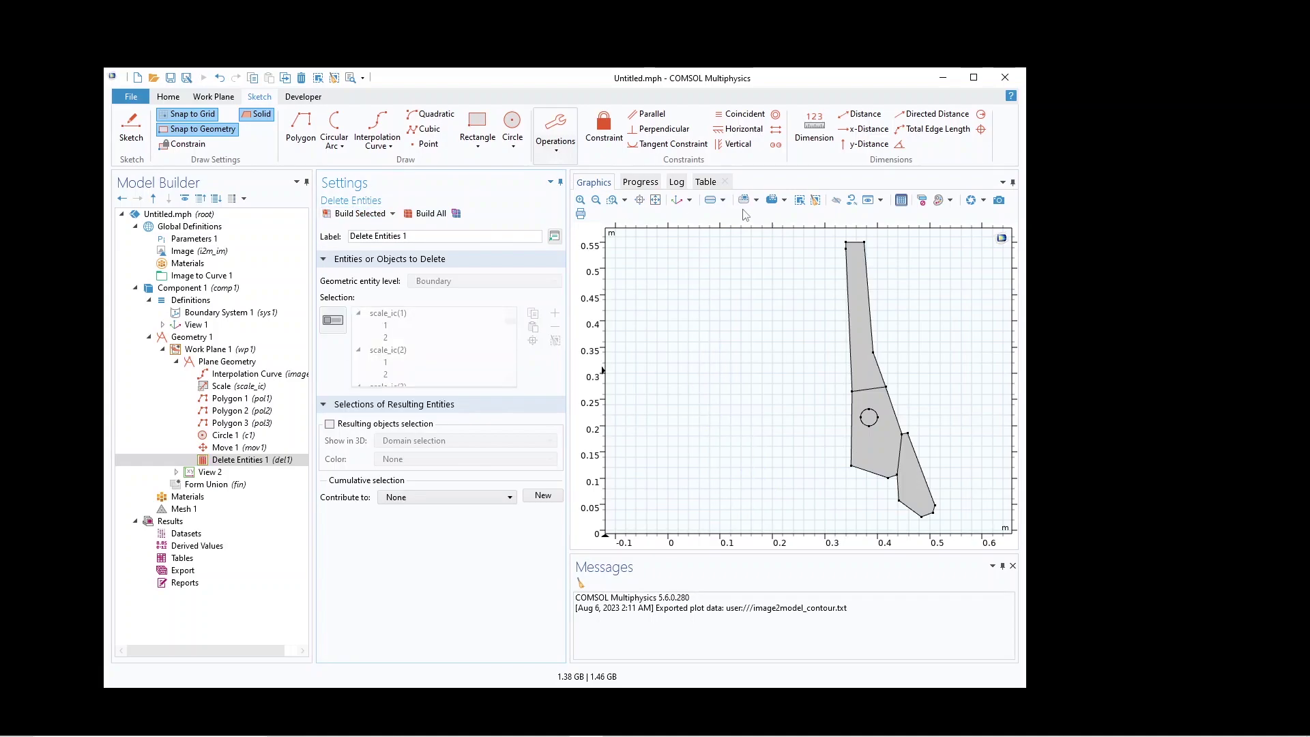
left_click(655, 201)
left_click(227, 361)
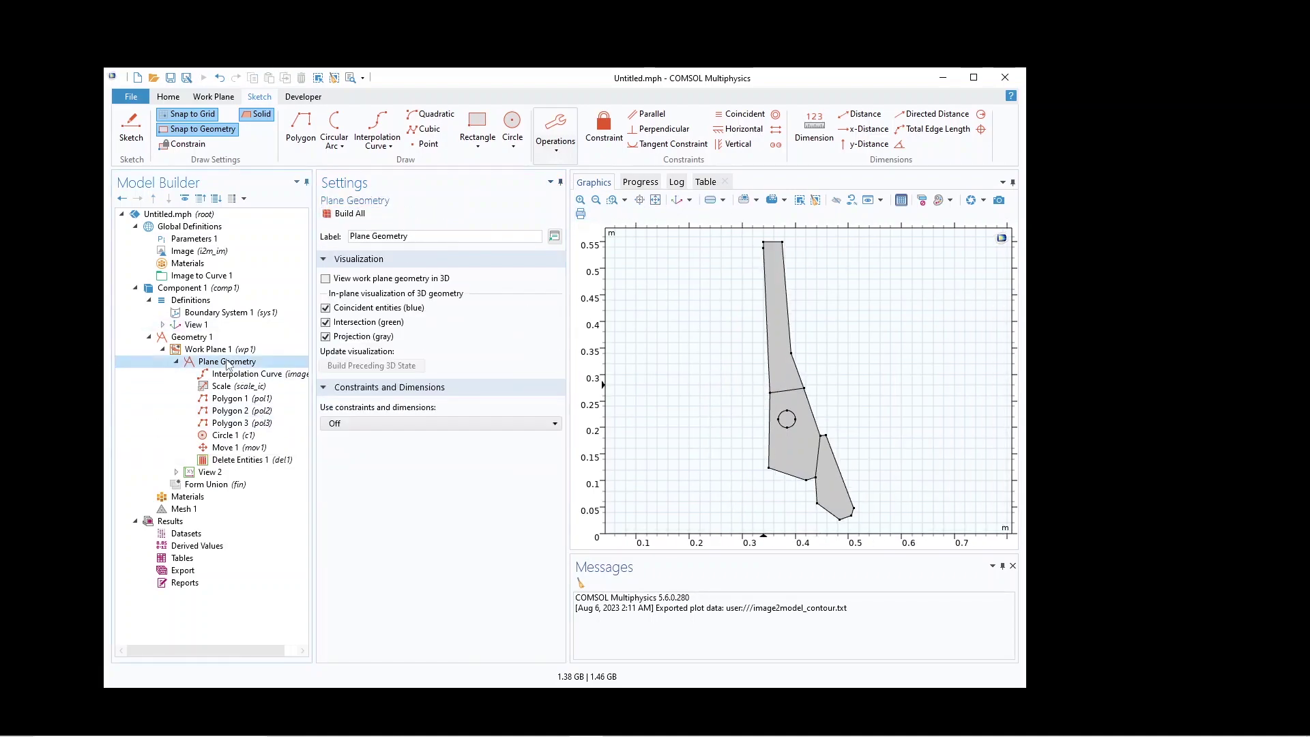
right_click(227, 361)
Round the bottom-right corner with Fillet 1 and build it
left_click(88, 453)
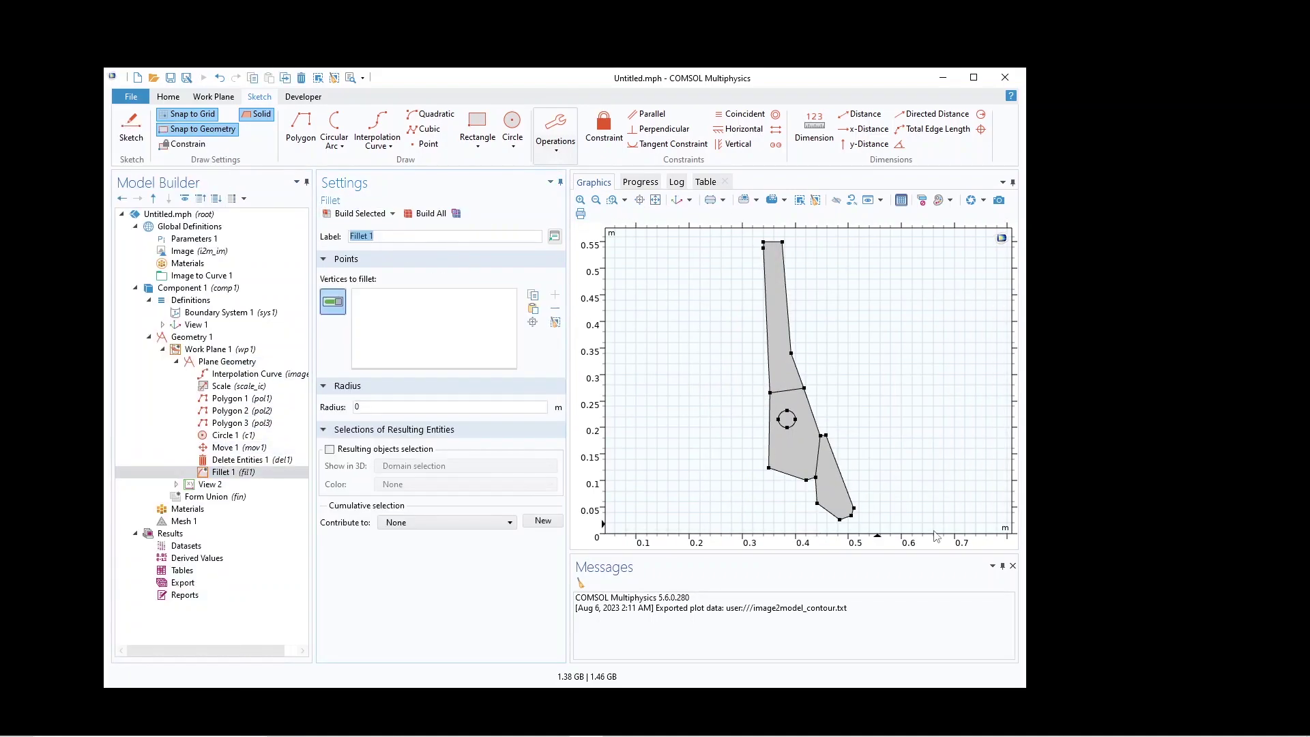
left_click(855, 511)
left_click(851, 516)
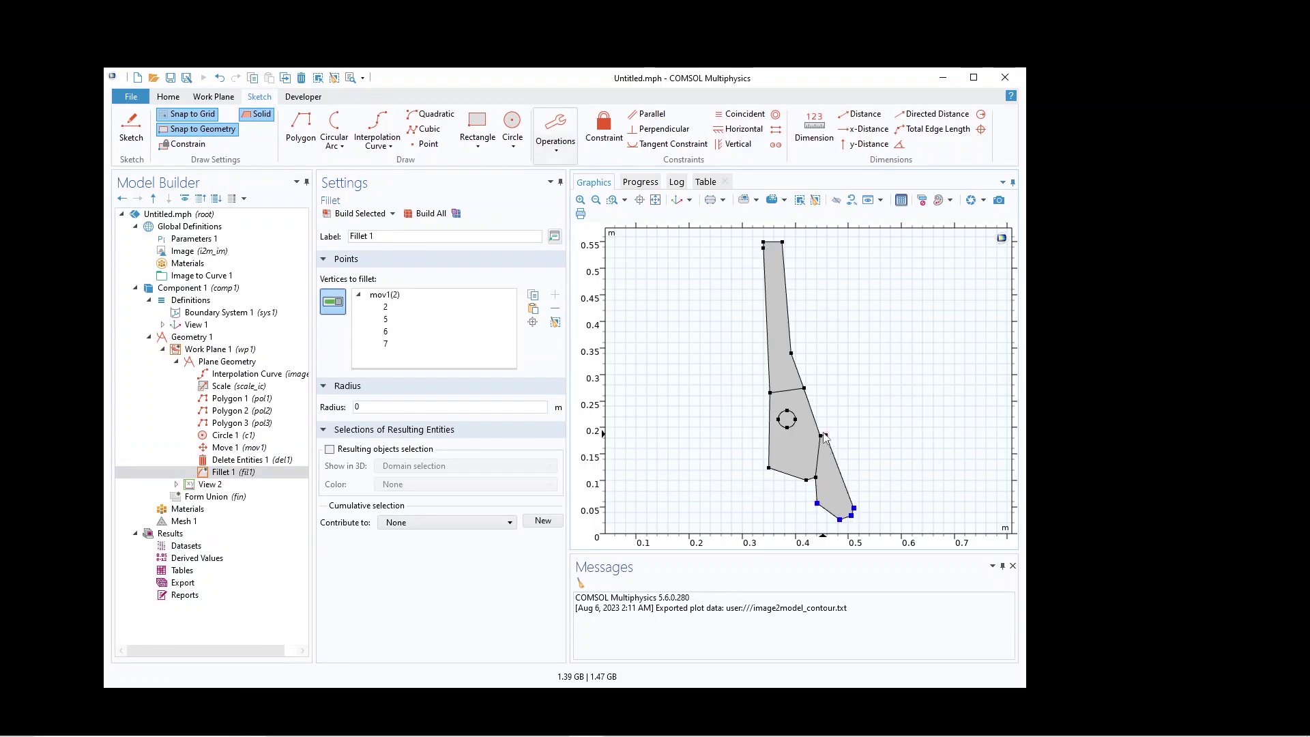
double_click(355, 407)
left_click(368, 213)
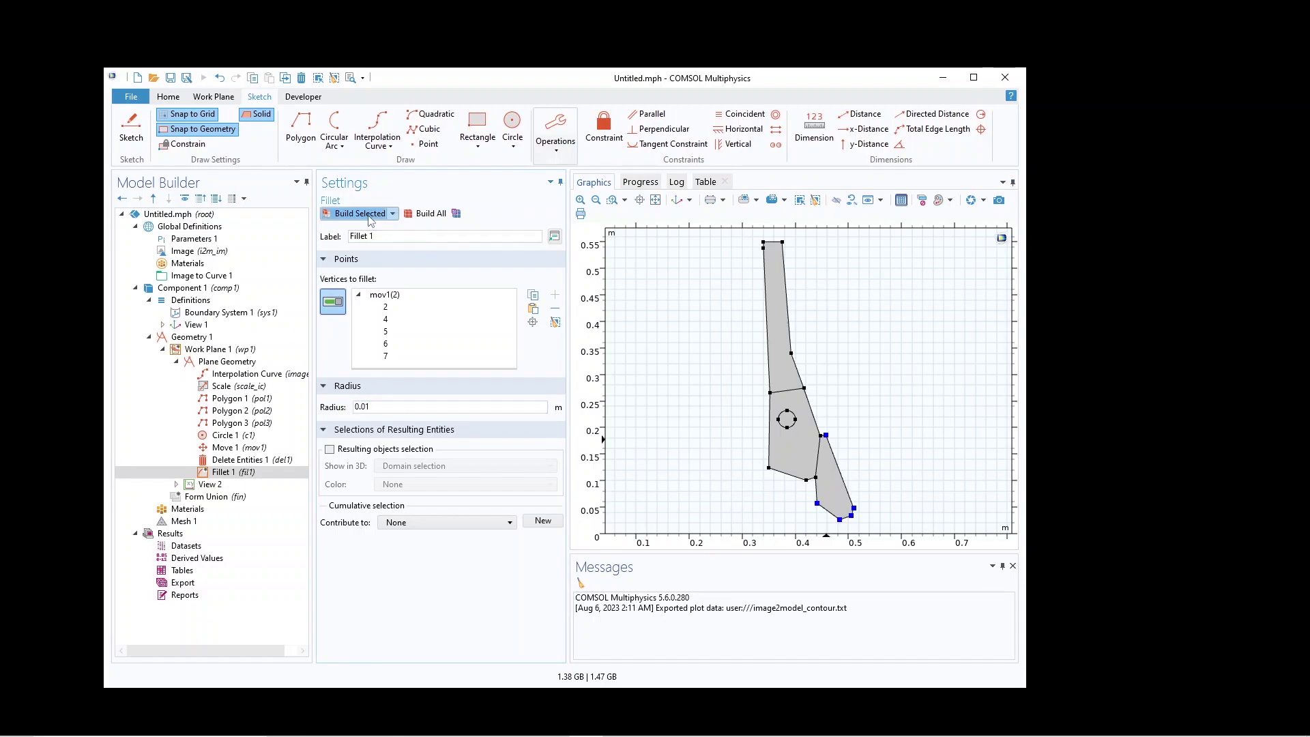
Add Fillet 2 with radius 0.01 m on further corners, including both top corners, and build it
right_click(227, 362)
left_click(125, 453)
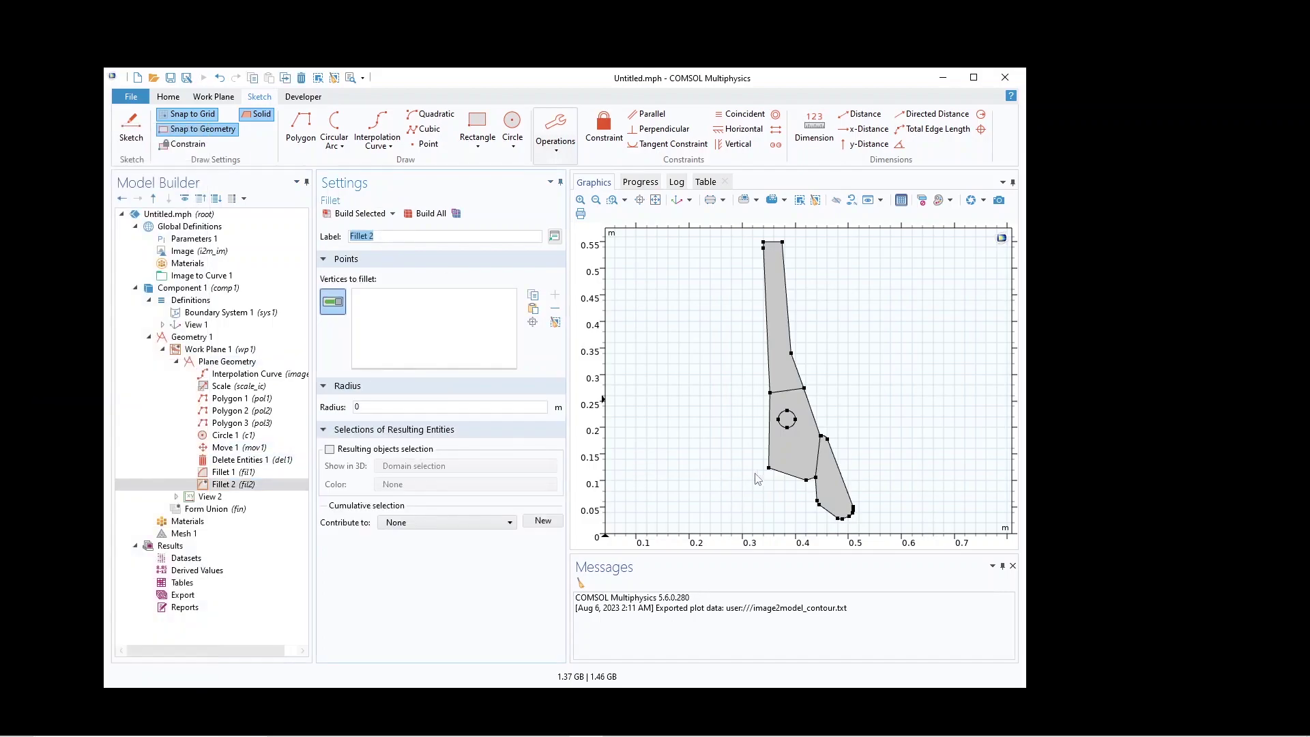
left_click(769, 469)
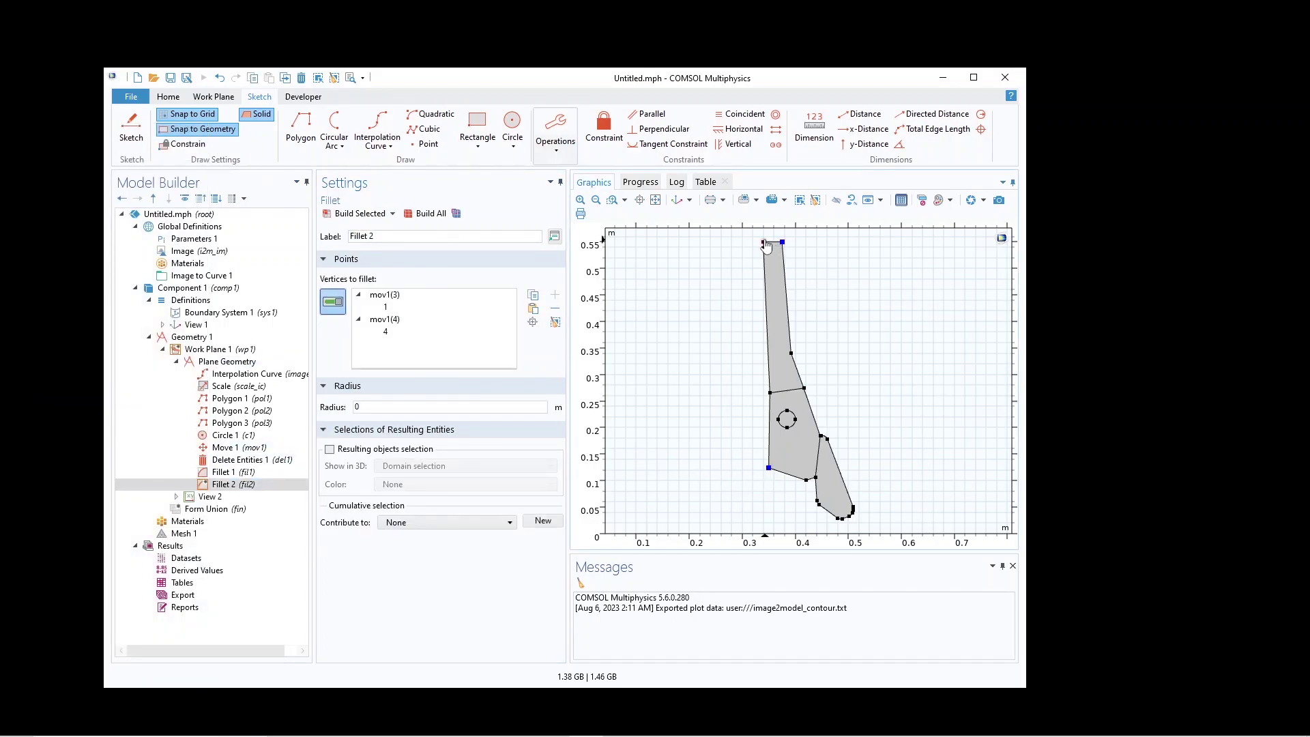
left_click(370, 408)
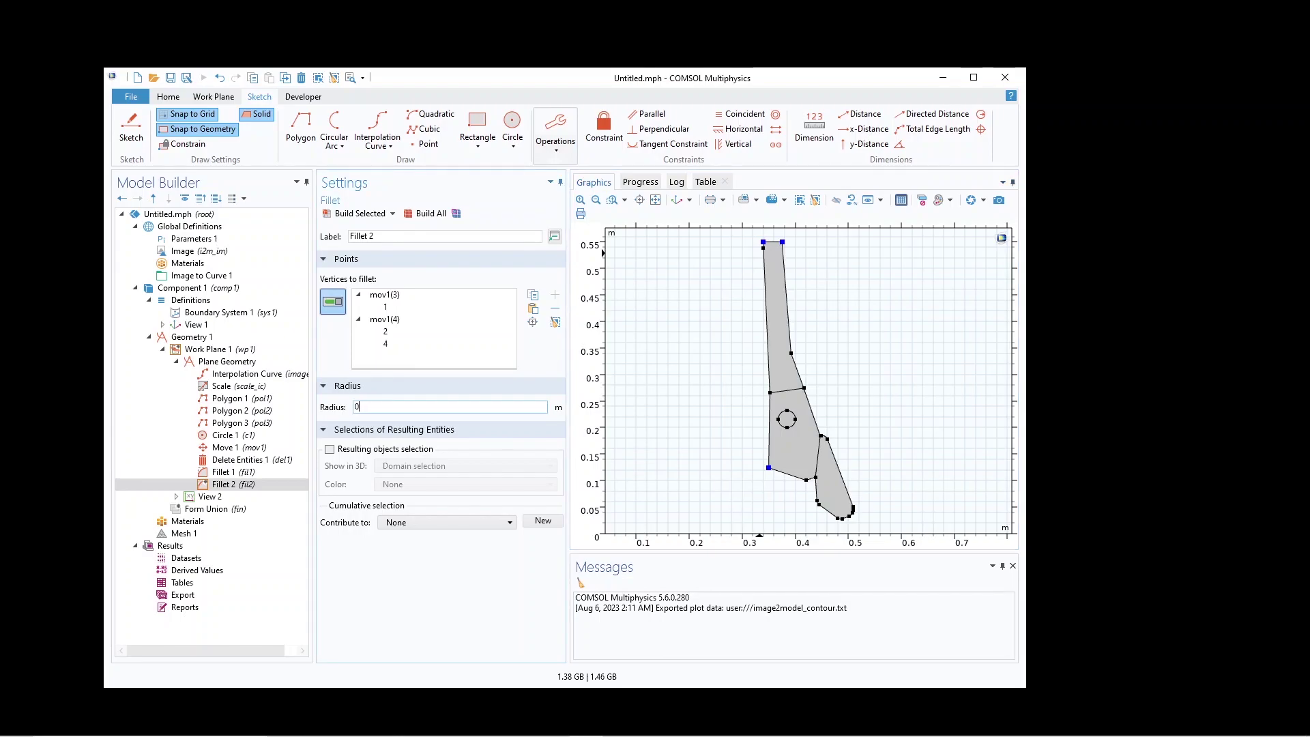
left_click(368, 215)
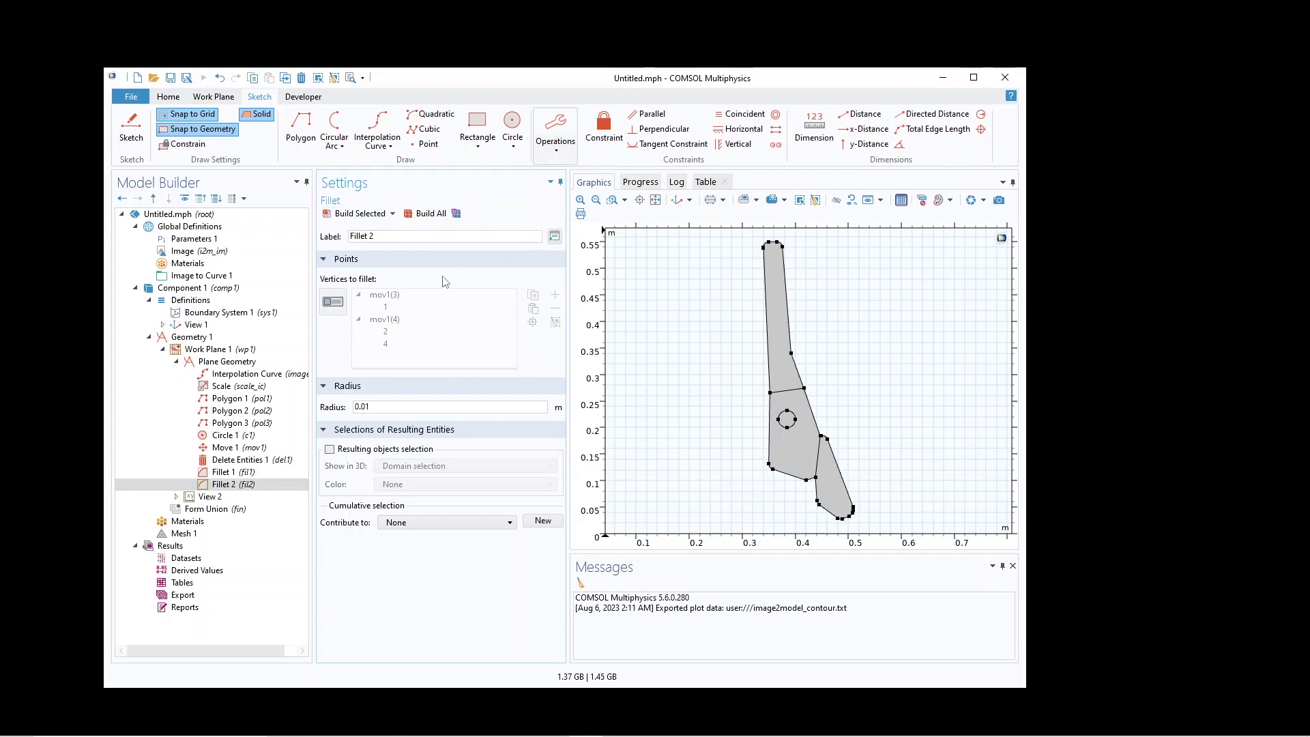
left_click(333, 301)
left_click(791, 354)
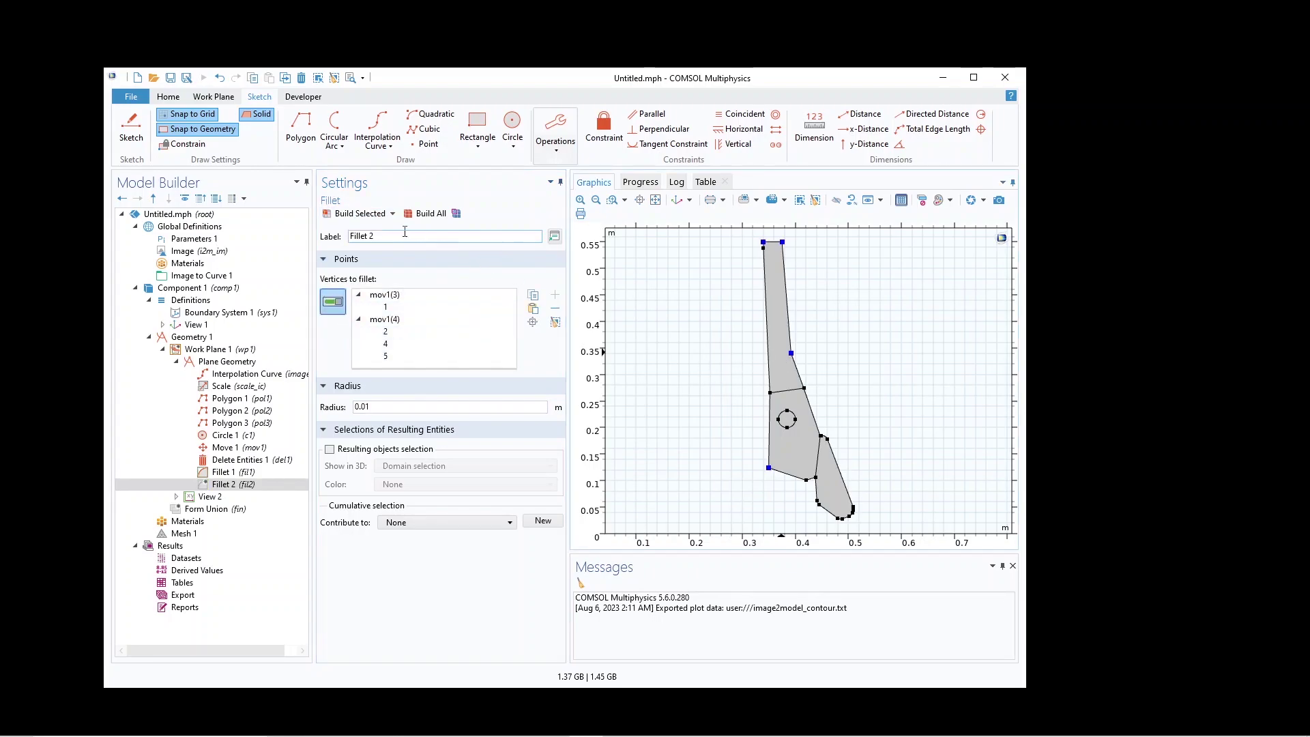
left_click(369, 215)
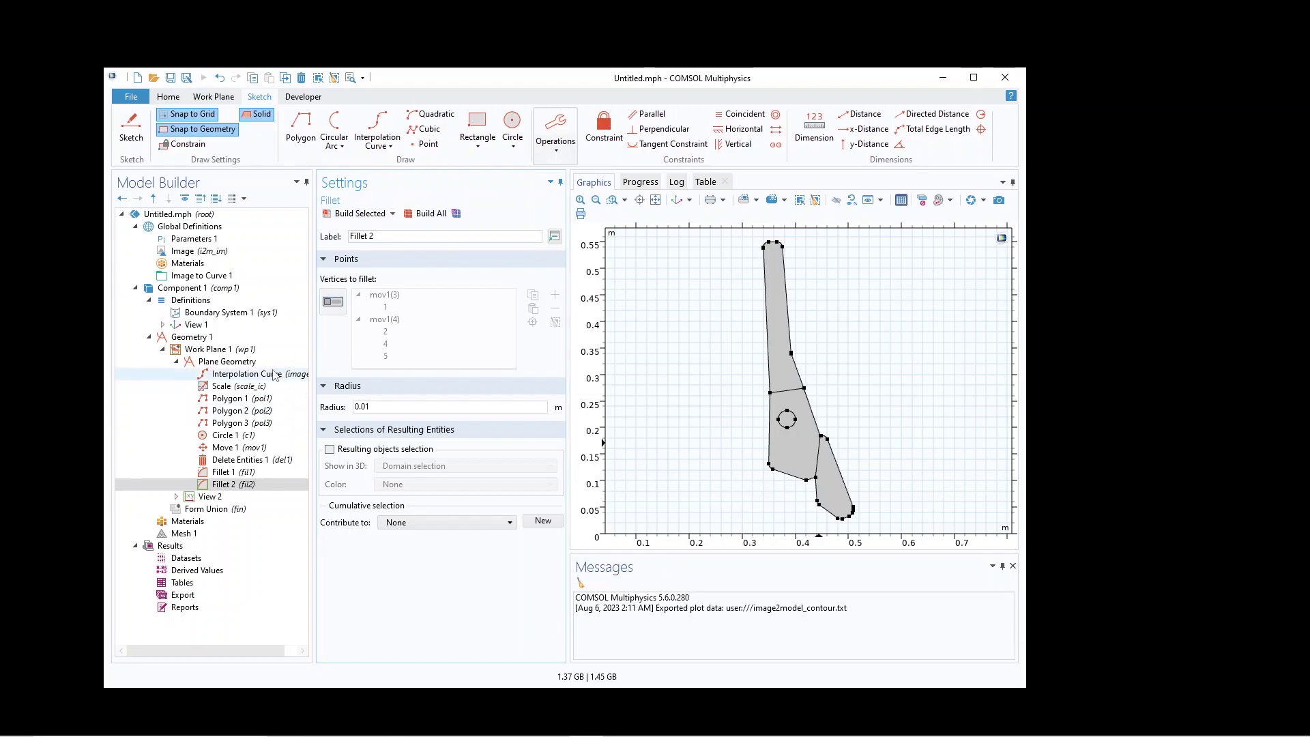
right_click(222, 361)
Build Difference 1, subtracting the moved circle mov1(1) from the filleted shape fil2(1)
mouse_move(156, 394)
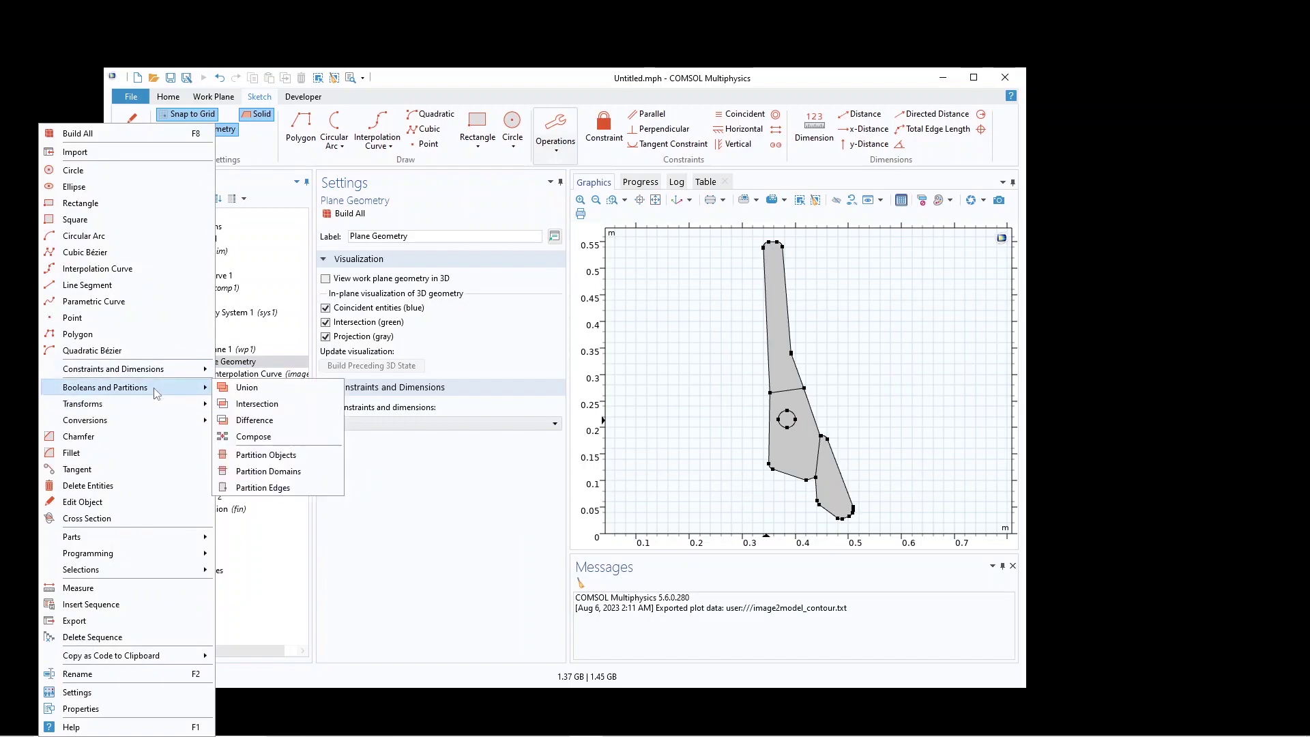
left_click(298, 418)
left_click(799, 445)
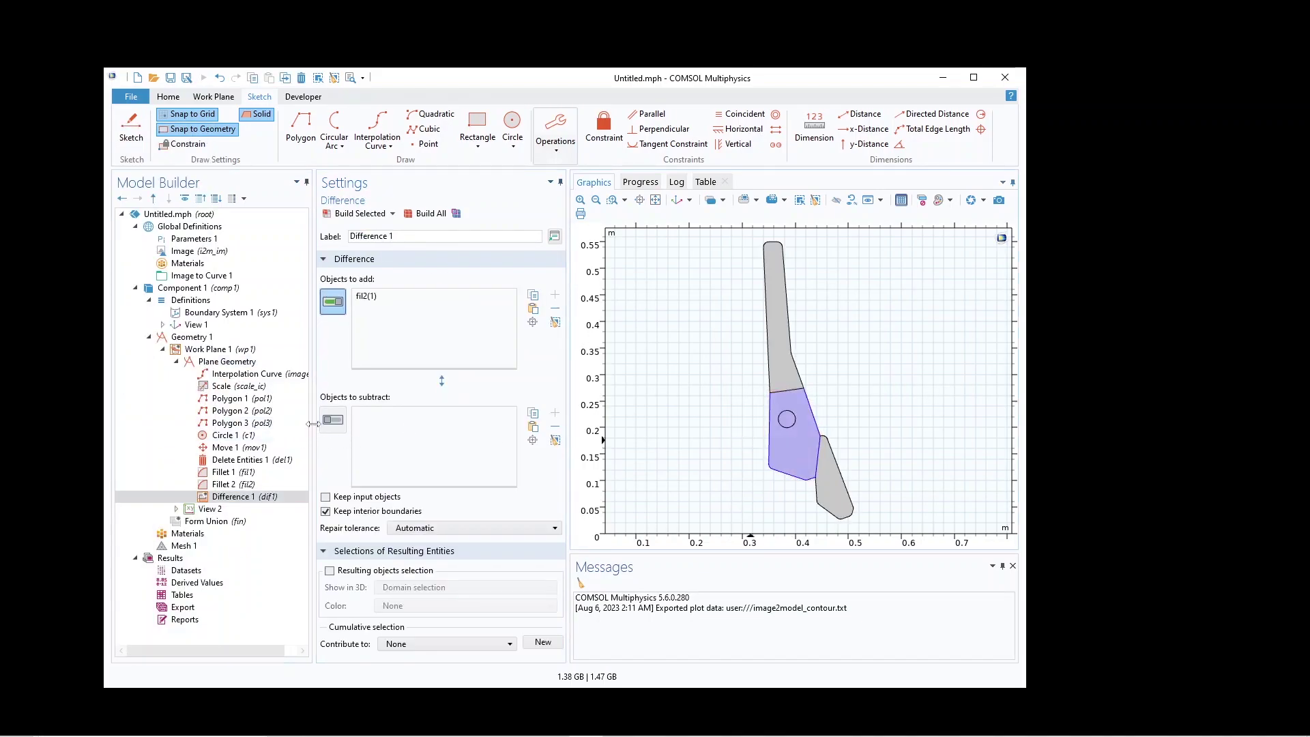
left_click(333, 419)
left_click(787, 419)
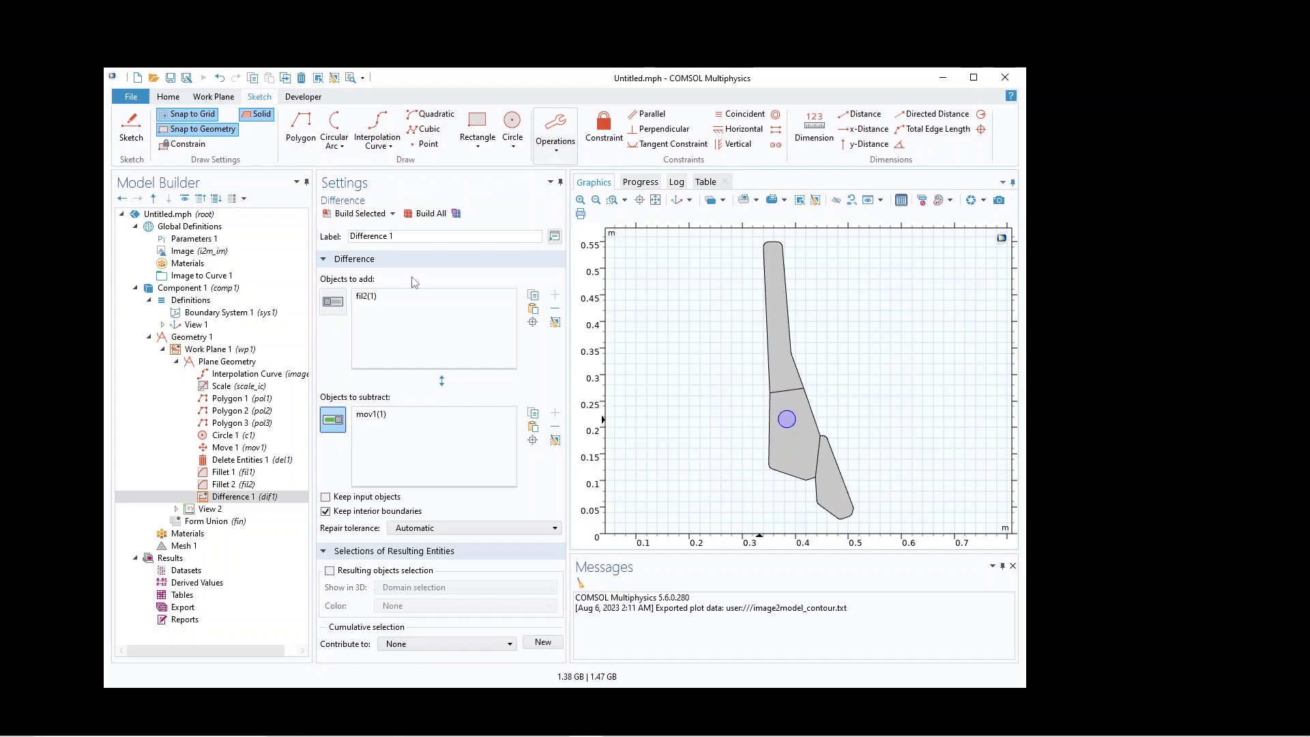
left_click(362, 213)
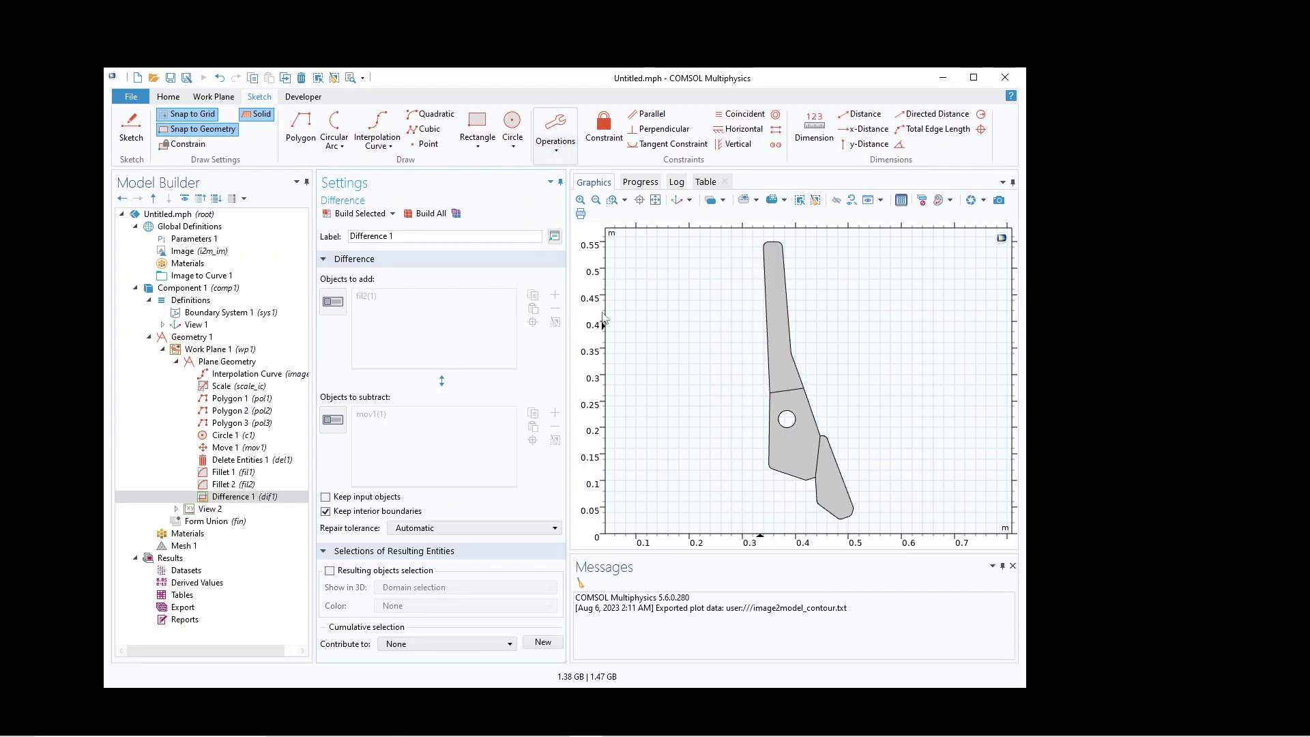
left_click(301, 127)
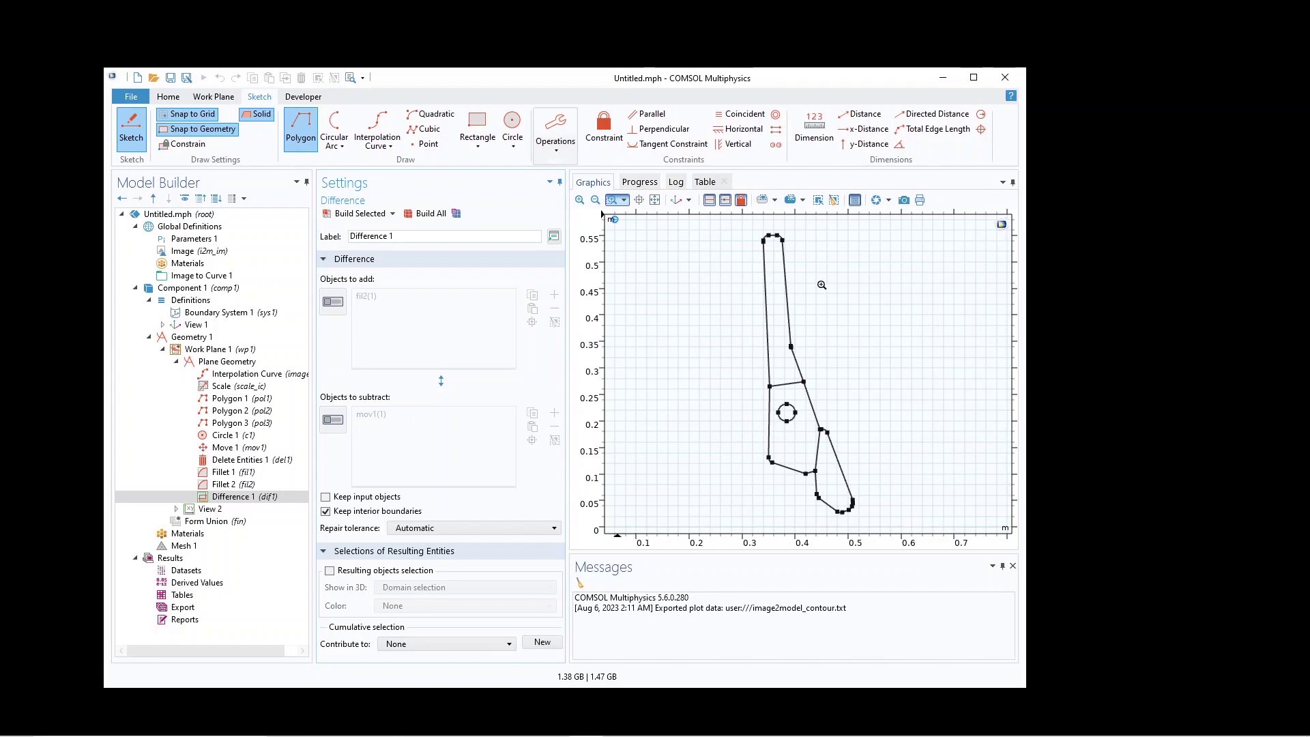
Draw Polygon 4 at the top of the upper arm, snapping its corners to the outline edges
left_click_drag(750, 234, 827, 277)
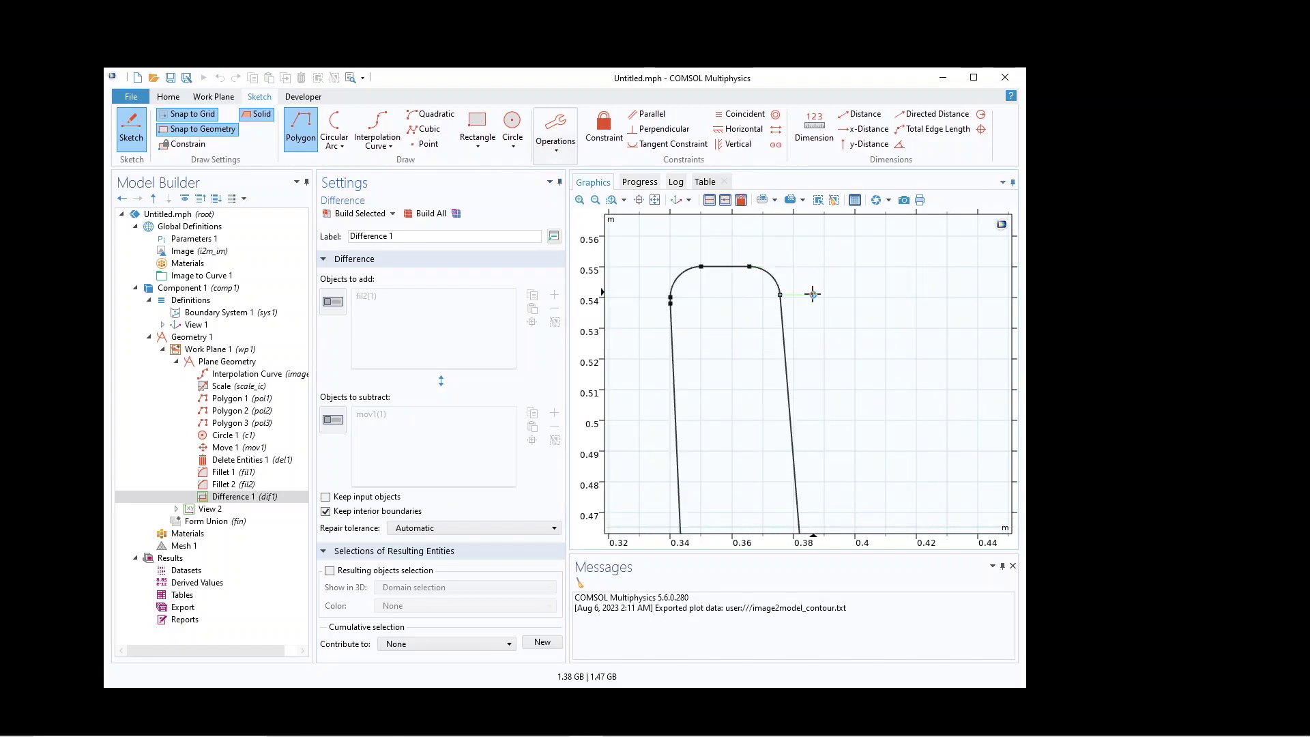
left_click(672, 342)
scroll(717, 336, "down", 3)
scroll(796, 471, "up", 3)
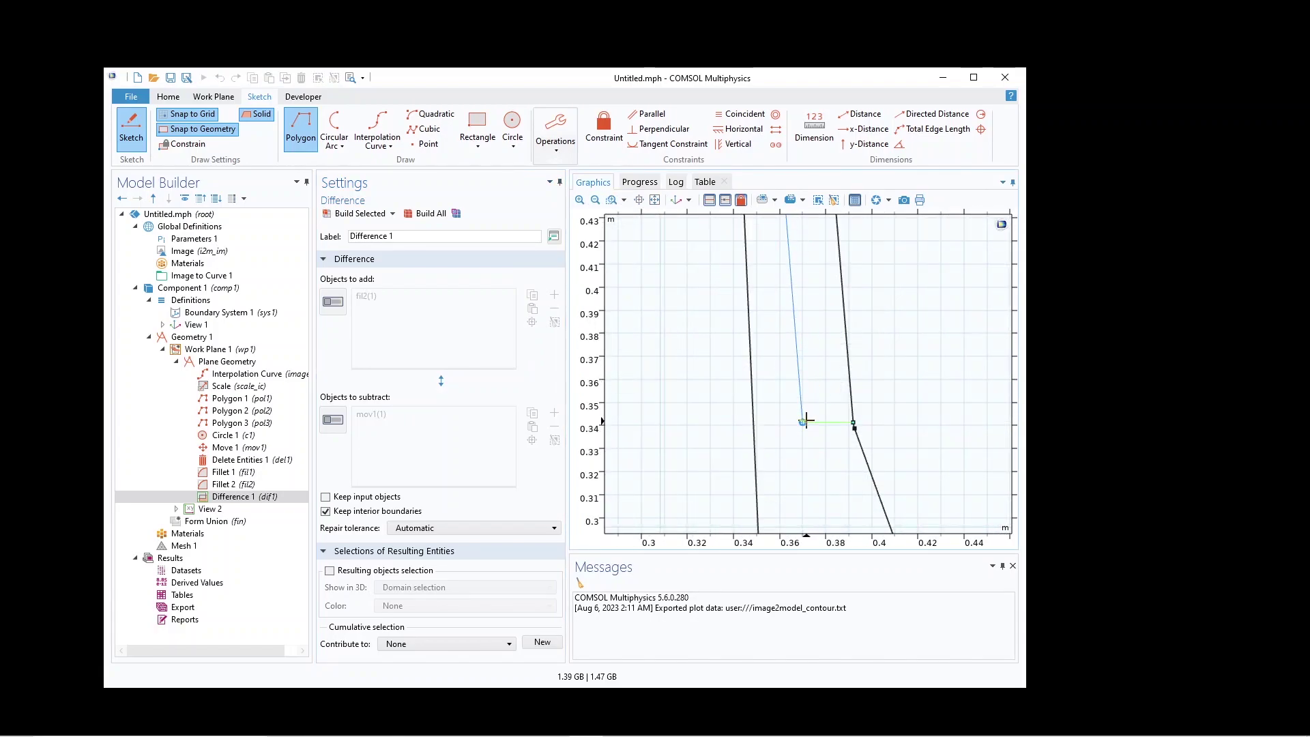
left_click(805, 422)
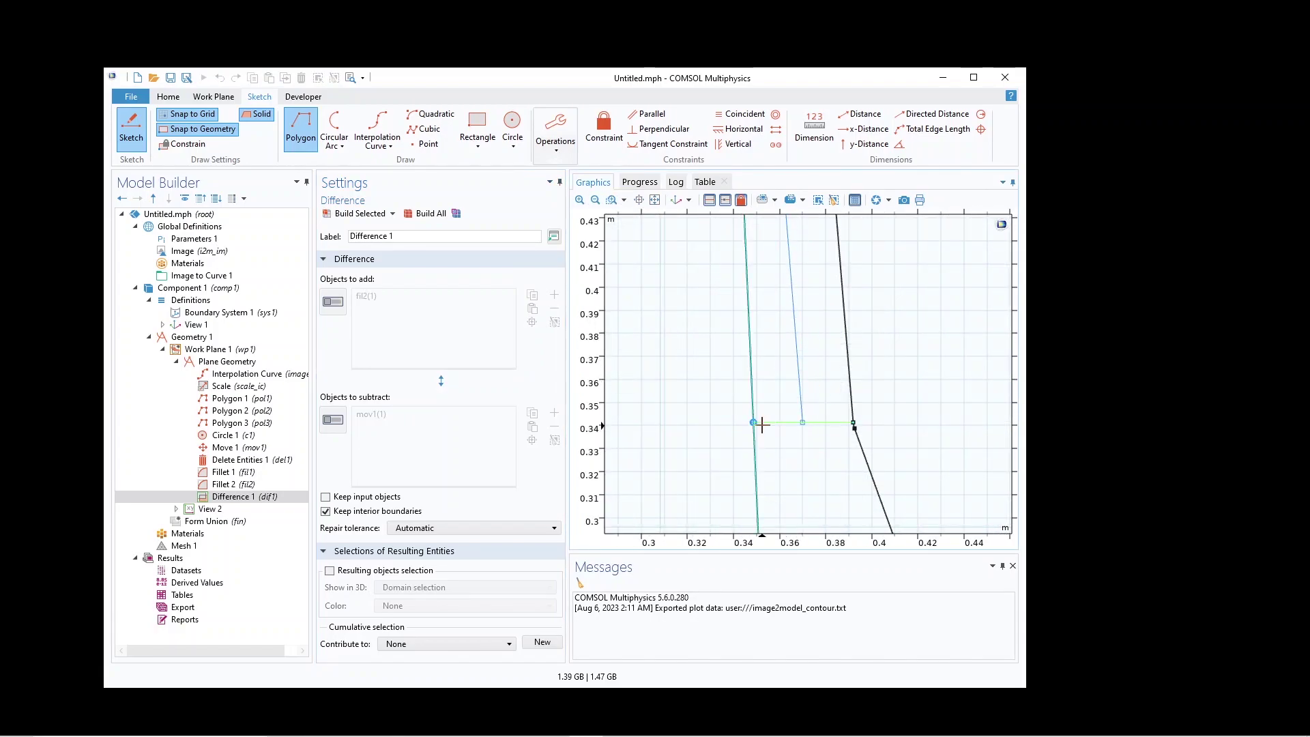
left_click(611, 199)
left_click_drag(800, 319, 831, 344)
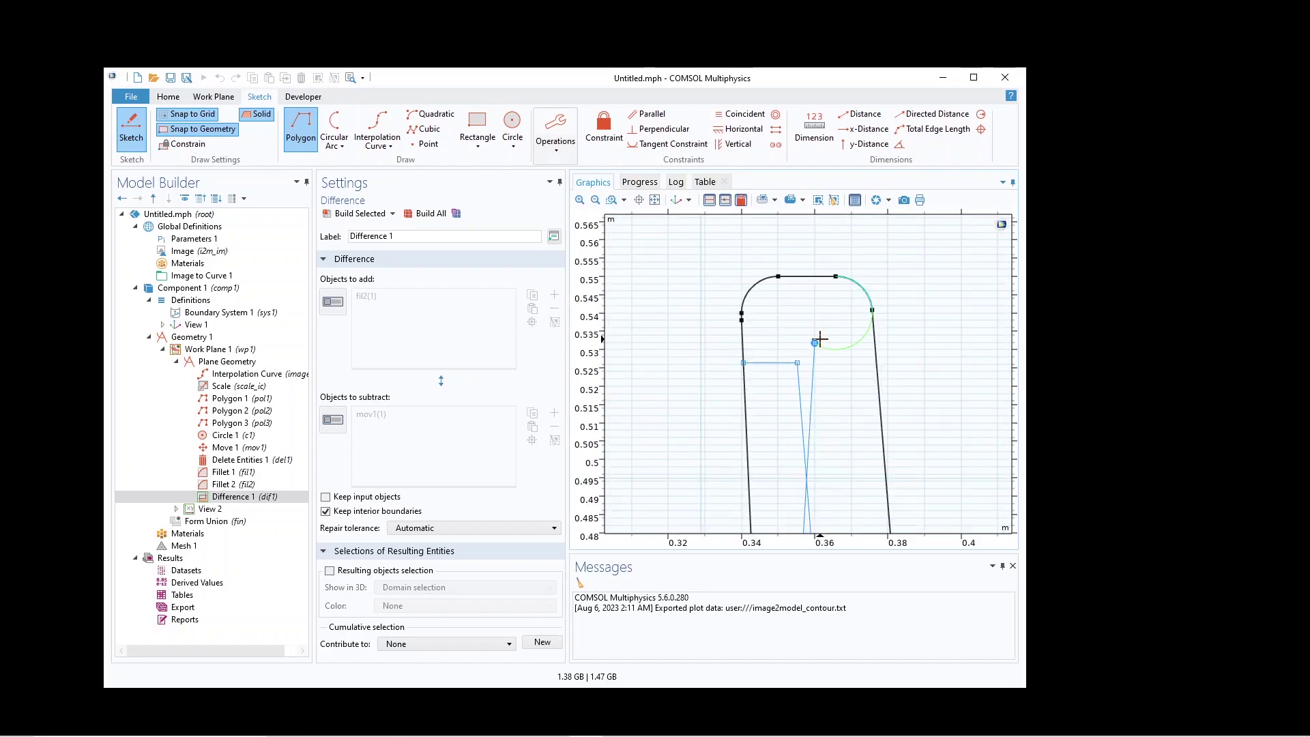
left_click(745, 364)
left_click(595, 200)
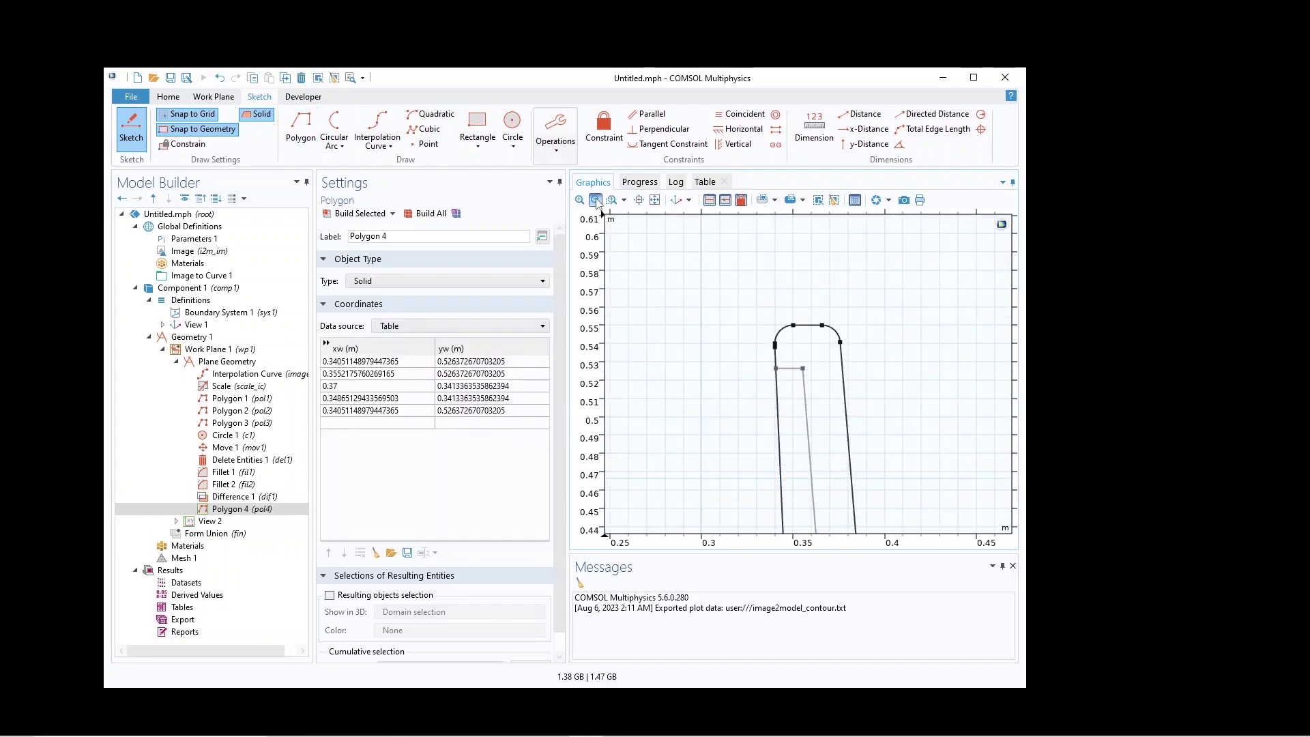
left_click(595, 200)
left_click(595, 200)
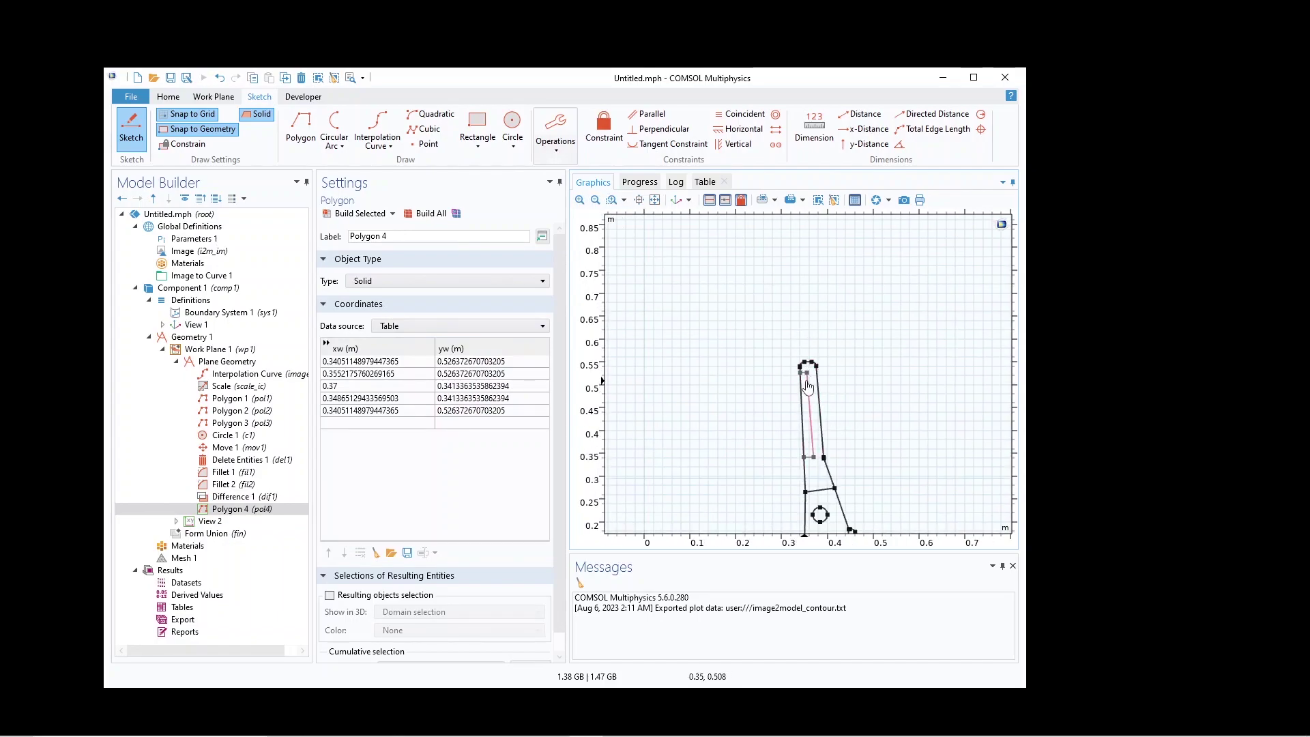
Draw Polygon 5 as a four-sided solid polygon just below Polygon 4
left_click(611, 200)
left_click_drag(868, 352, 780, 410)
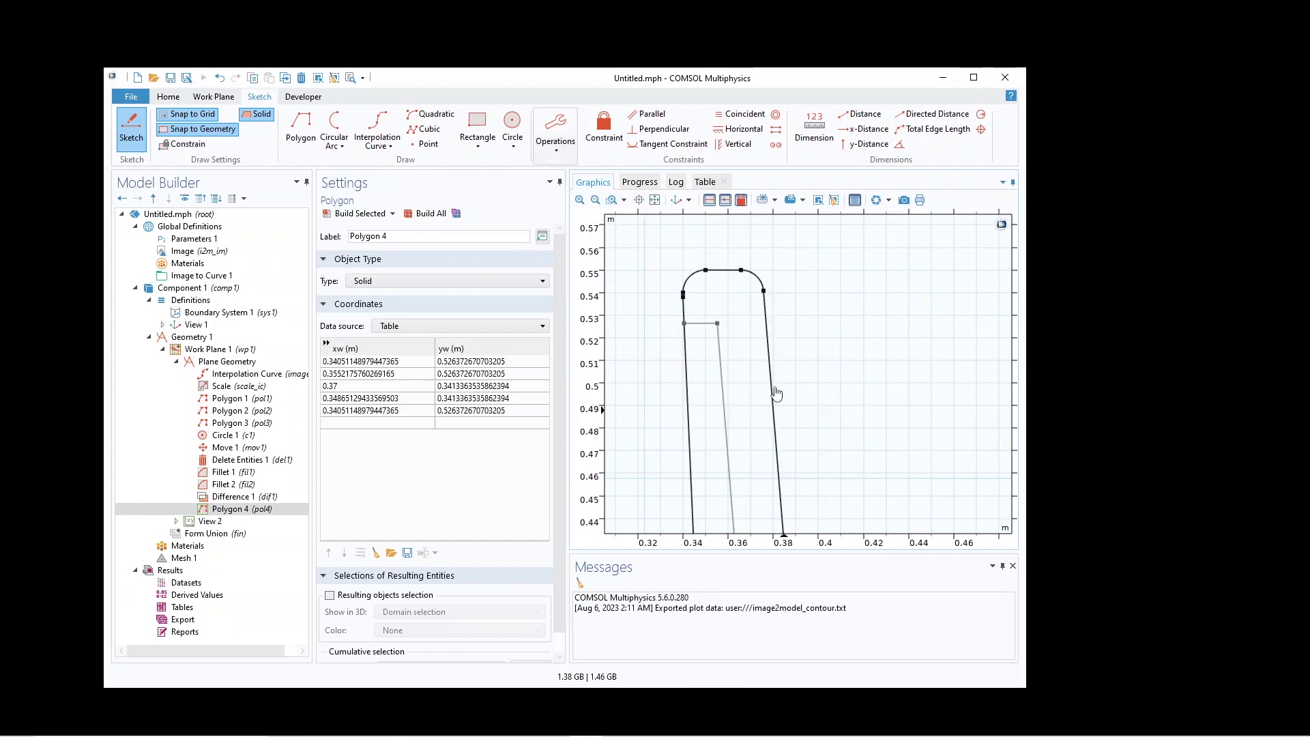
left_click(301, 130)
left_click(717, 323)
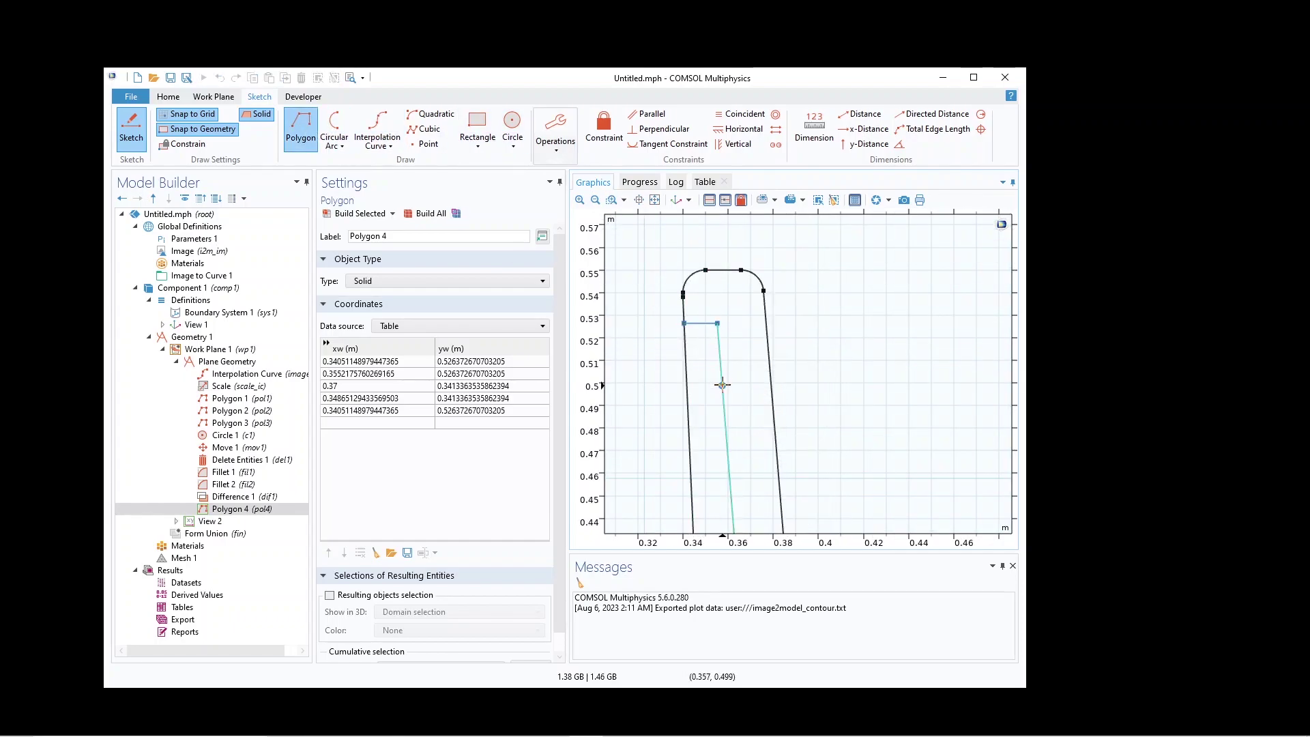
left_click(722, 386)
left_click(687, 387)
left_click(684, 324)
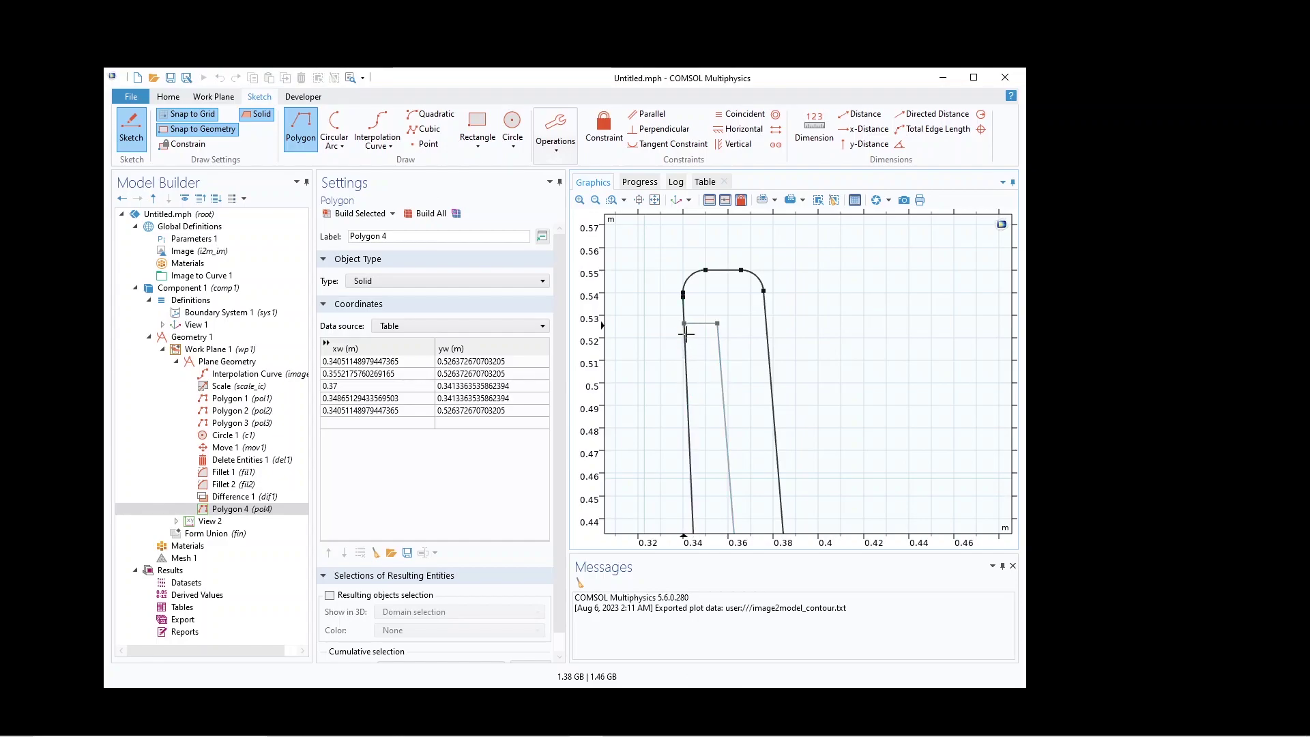
Draw Polygons 6 and 7 stacked further down the arm's left edge
left_click(723, 387)
left_click(727, 445)
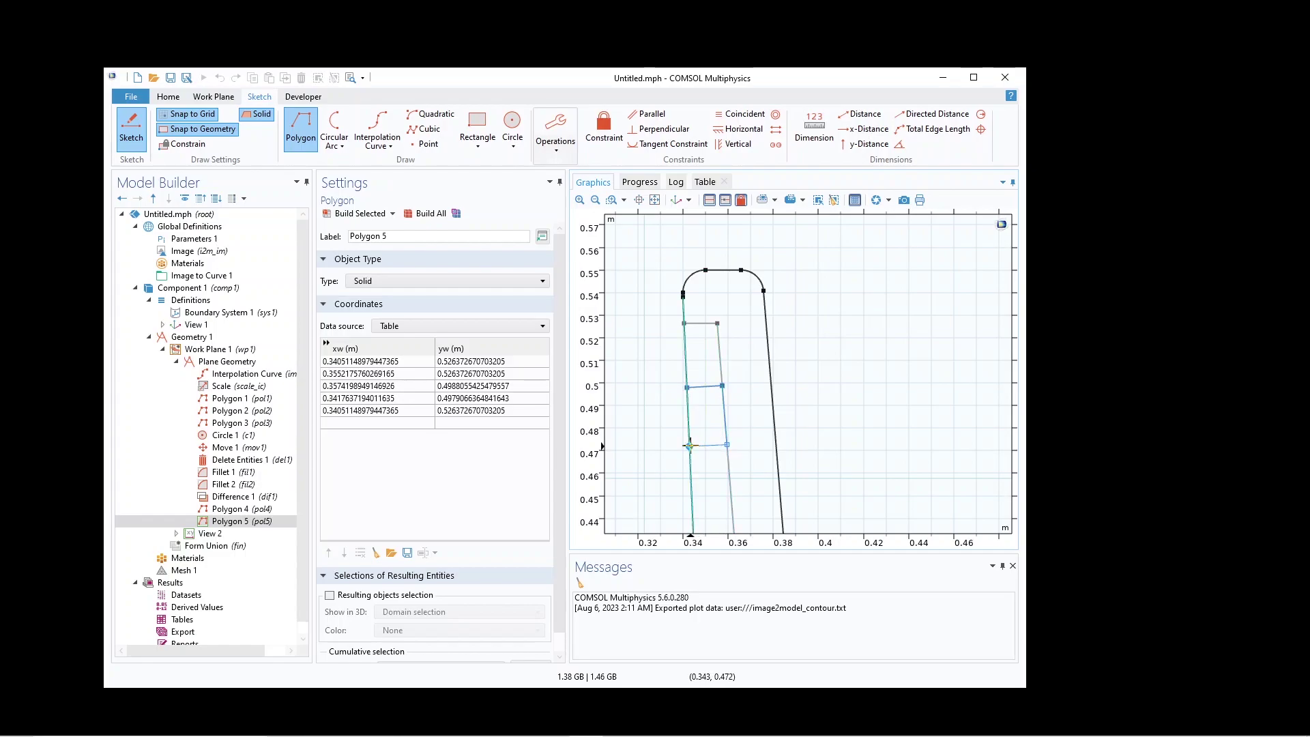
left_click(689, 447)
left_click(687, 389)
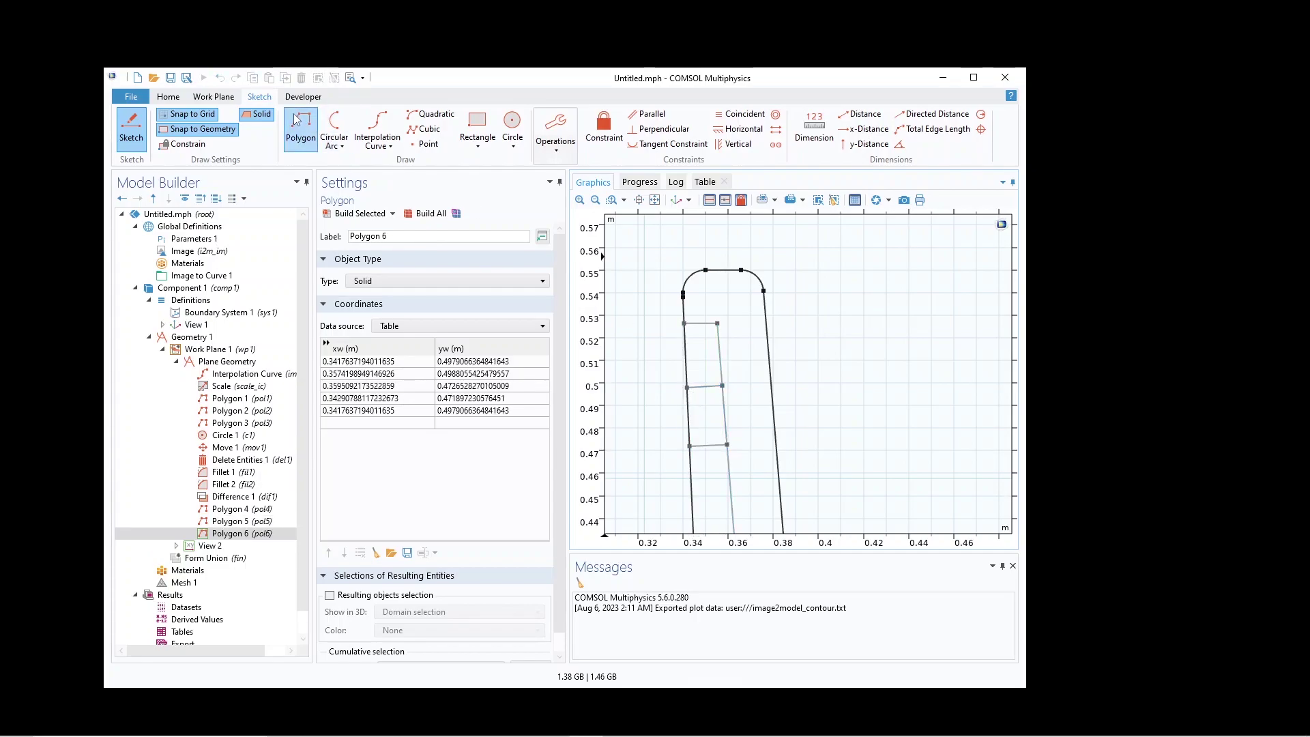
left_click(689, 449)
left_click(731, 513)
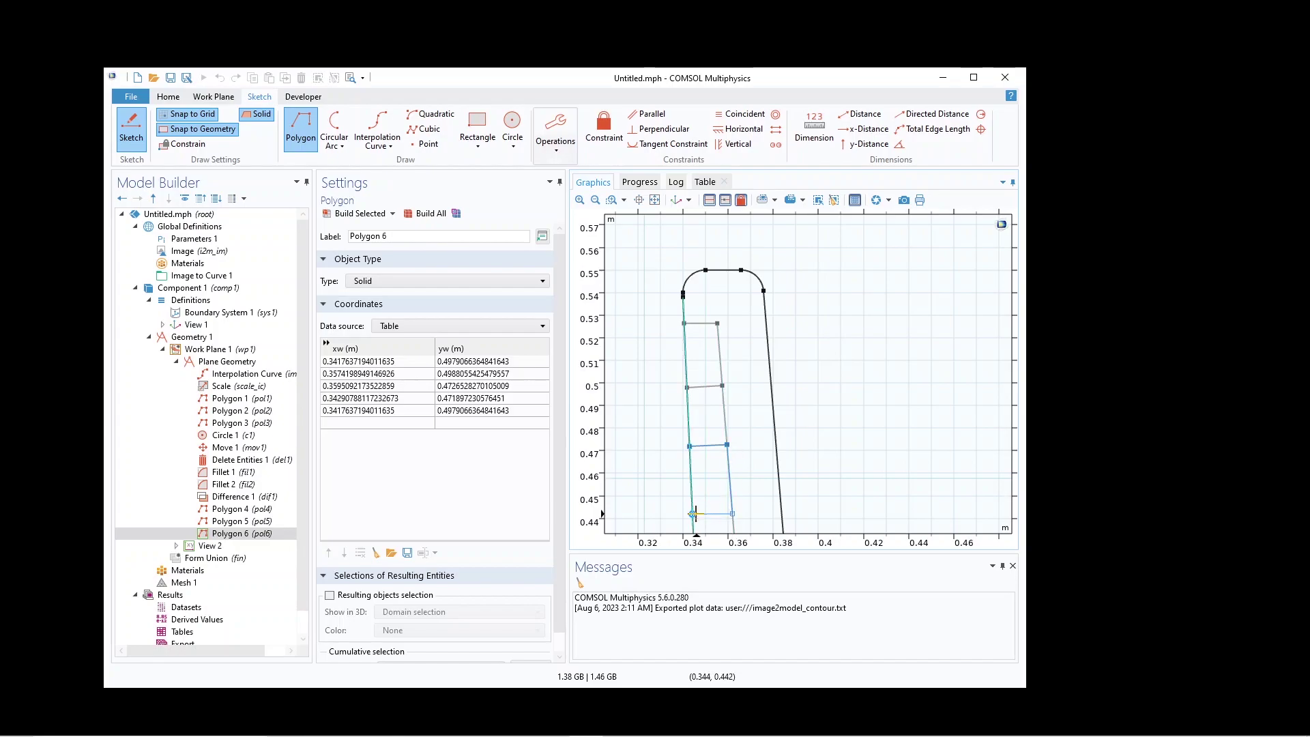
left_click(692, 513)
right_click(692, 513)
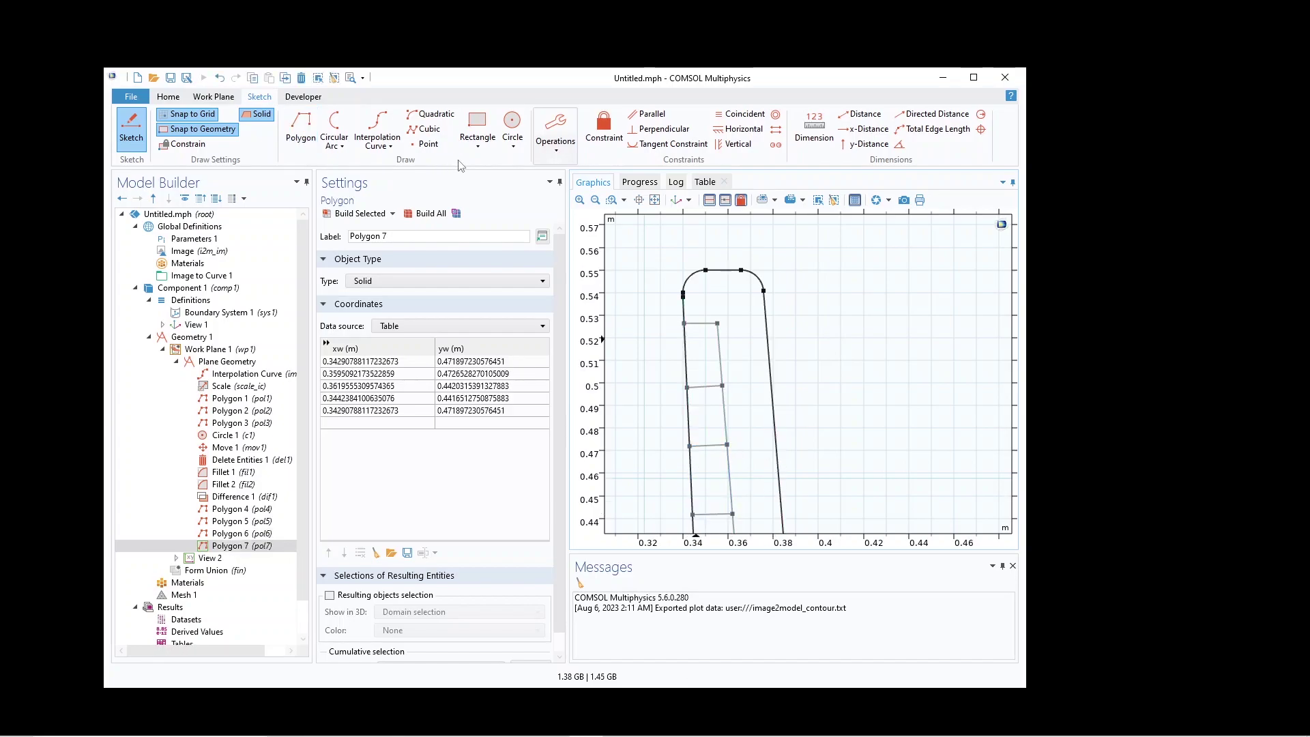
Add further polygons in the middle of the upper arm, up to Polygon 9
left_click(612, 200)
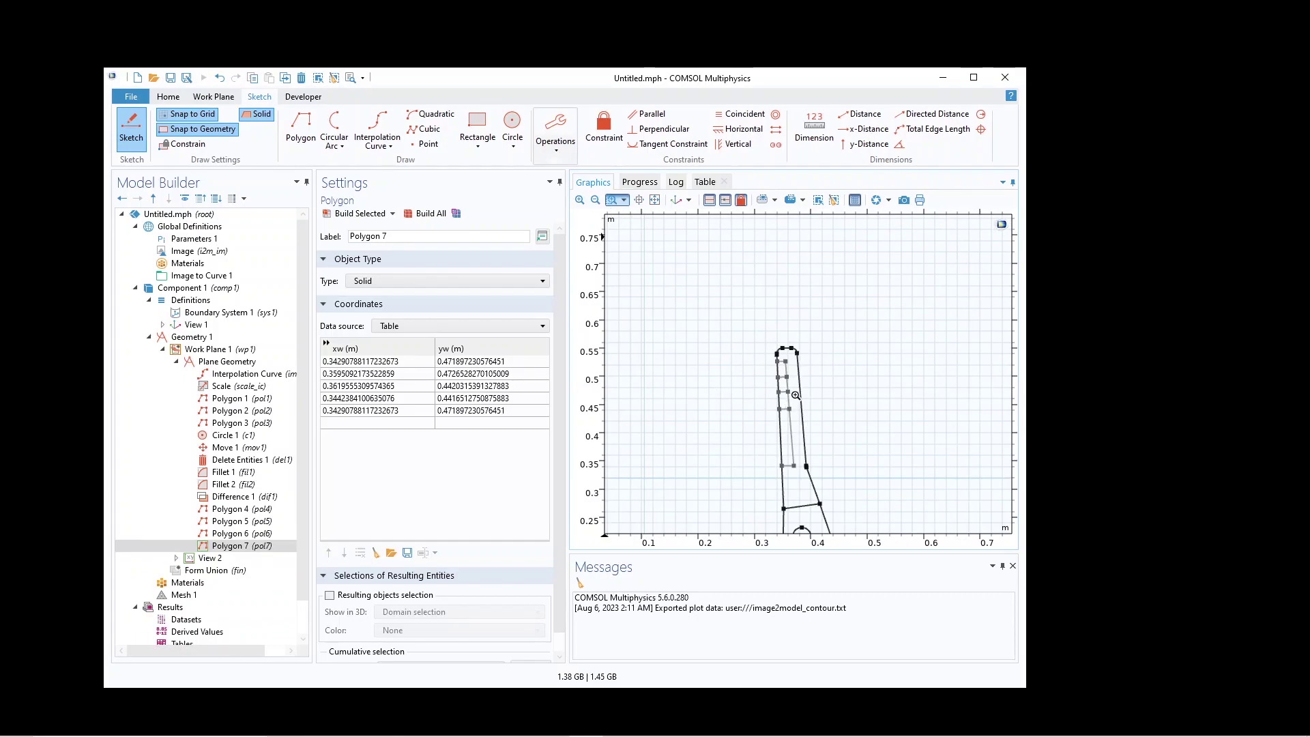
left_click_drag(796, 395, 757, 460)
left_click(301, 126)
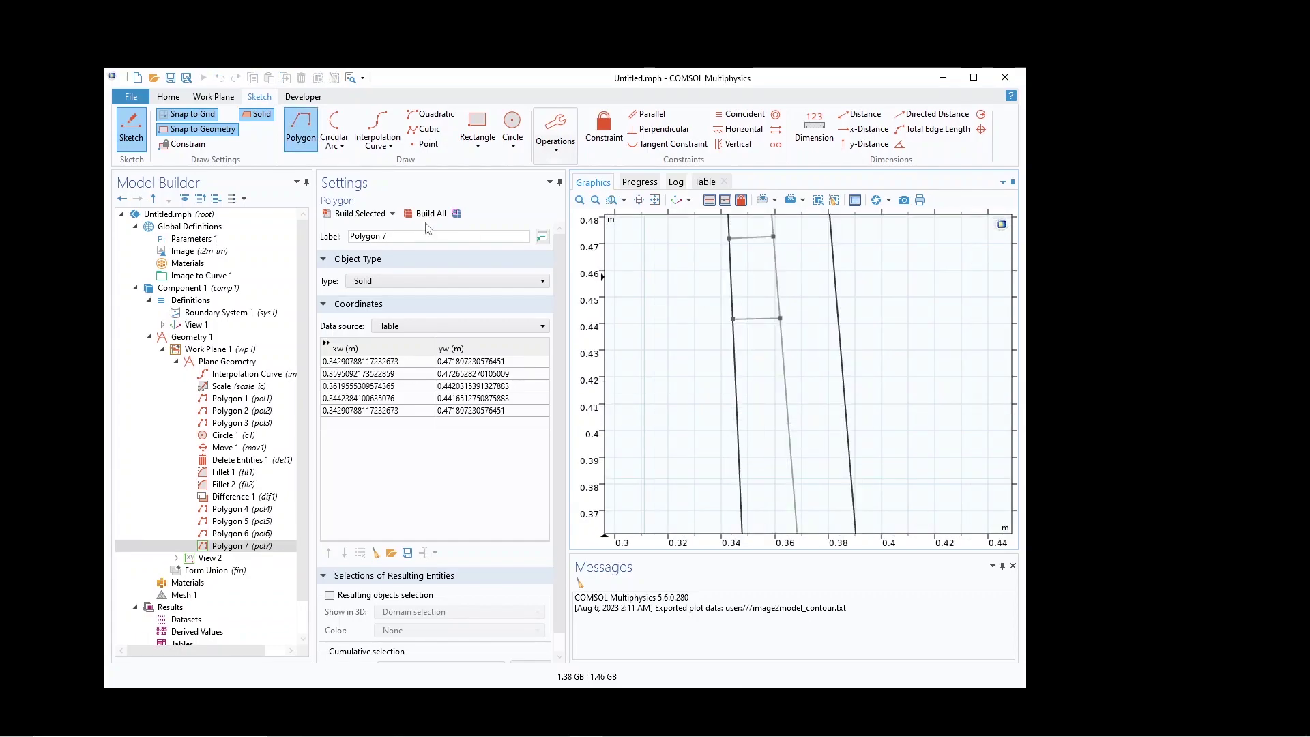
left_click(787, 403)
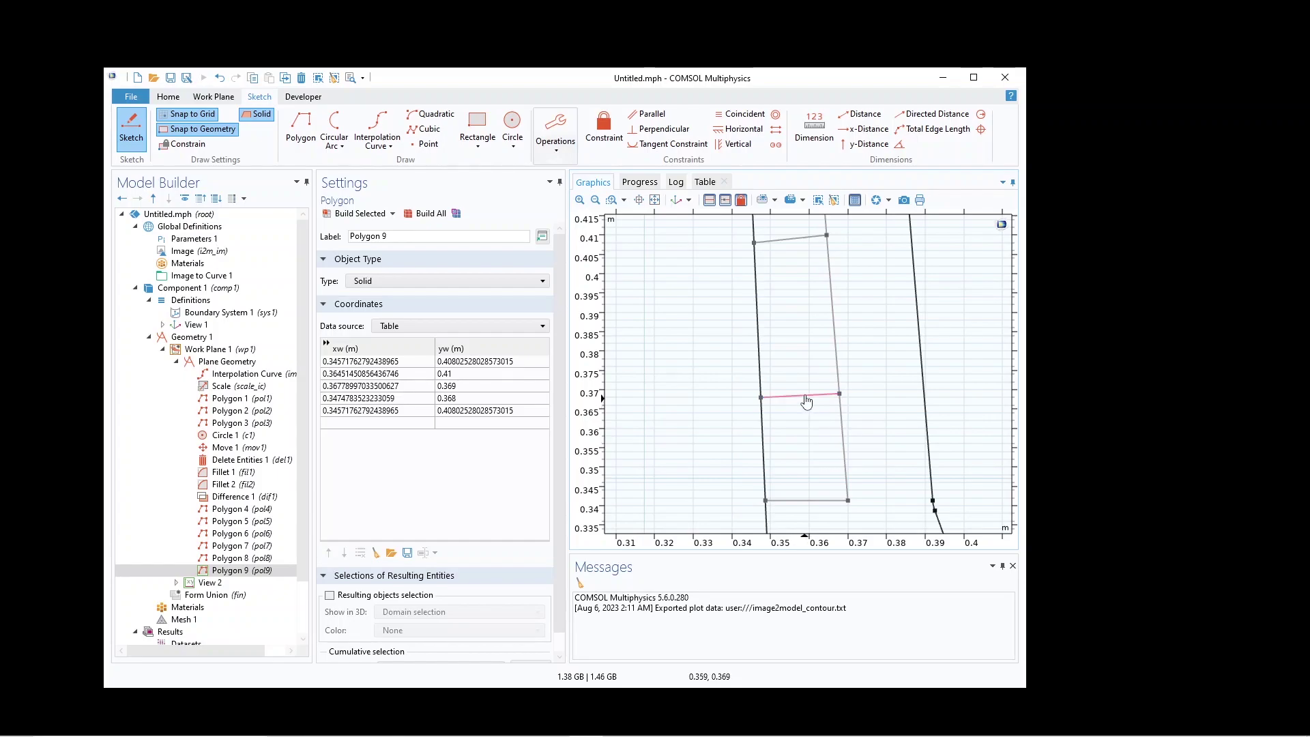
Raise Polygon 9's lower edge to about y 0.374 and snap its right corner onto the slanted line
left_click_drag(803, 403, 791, 374)
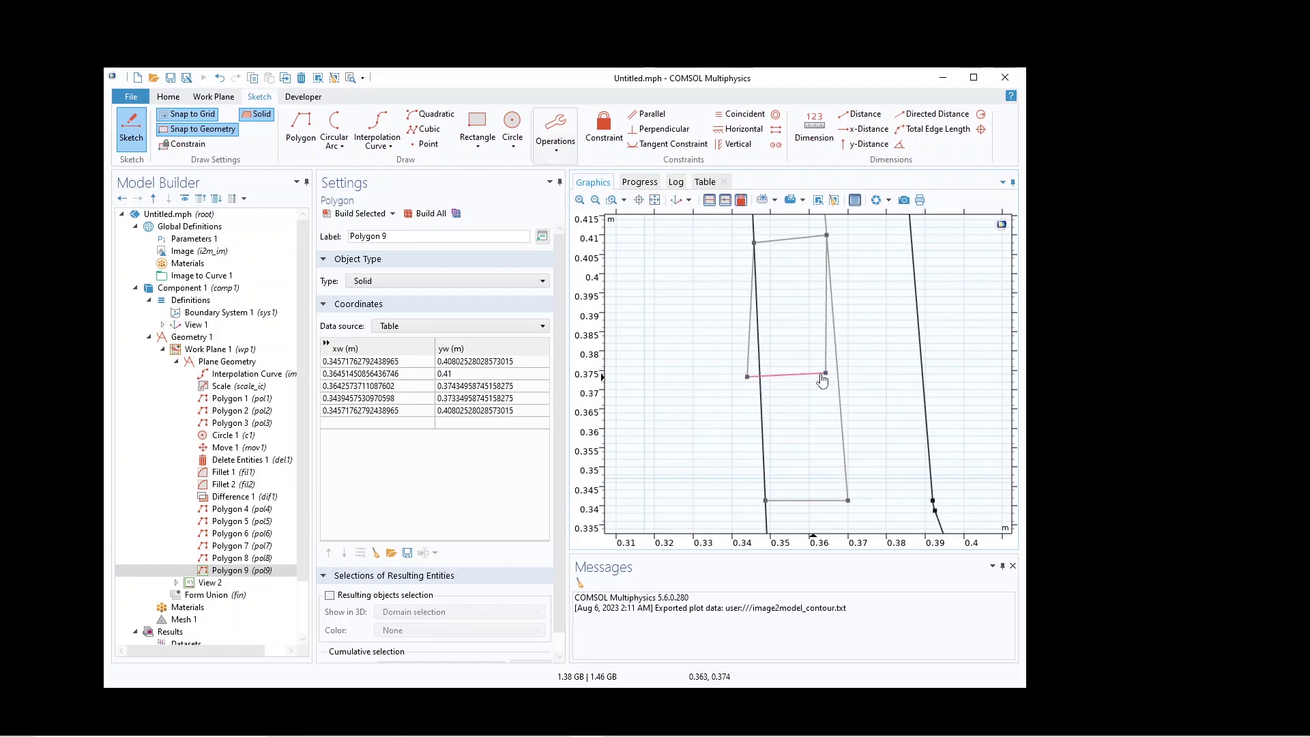
left_click(822, 380)
left_click_drag(889, 367, 775, 411)
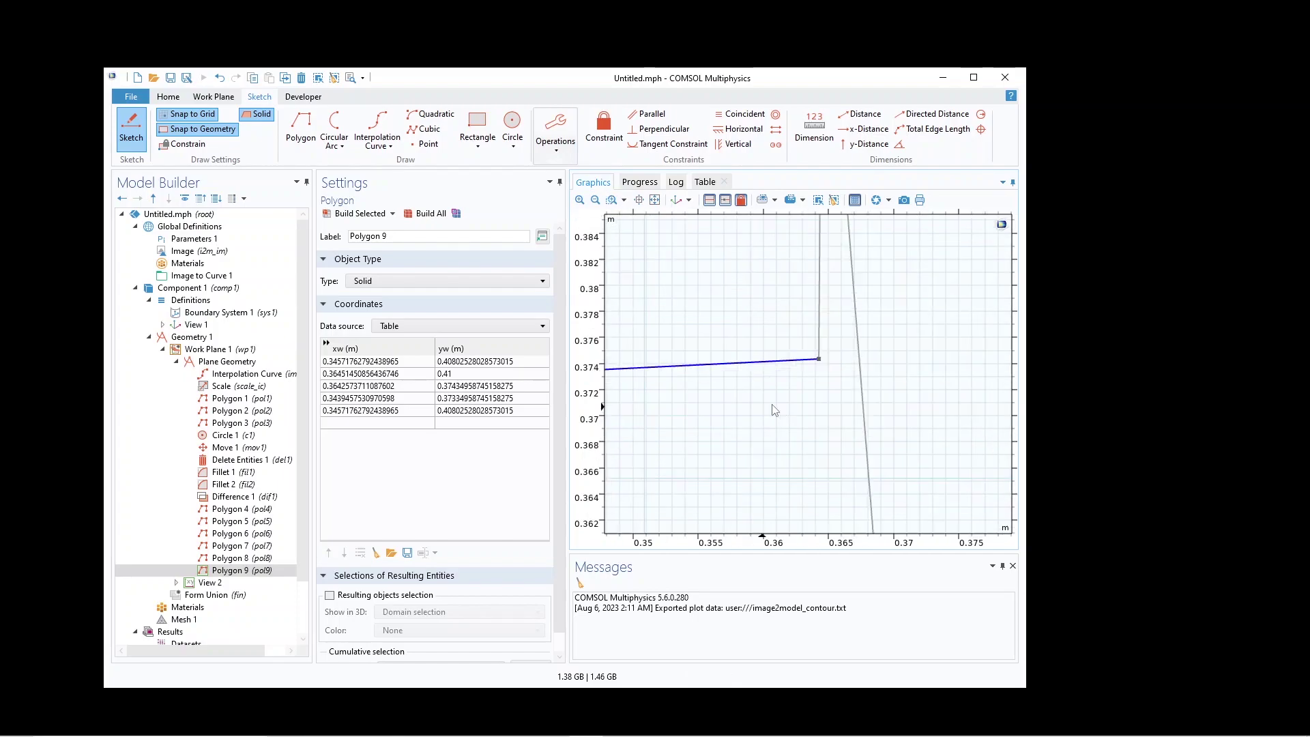
left_click(820, 360)
left_click_drag(819, 359, 860, 367)
Snap Polygon 9's lower-left corner onto the outline's left edge at (0.347, 0.373) m
left_click(596, 200)
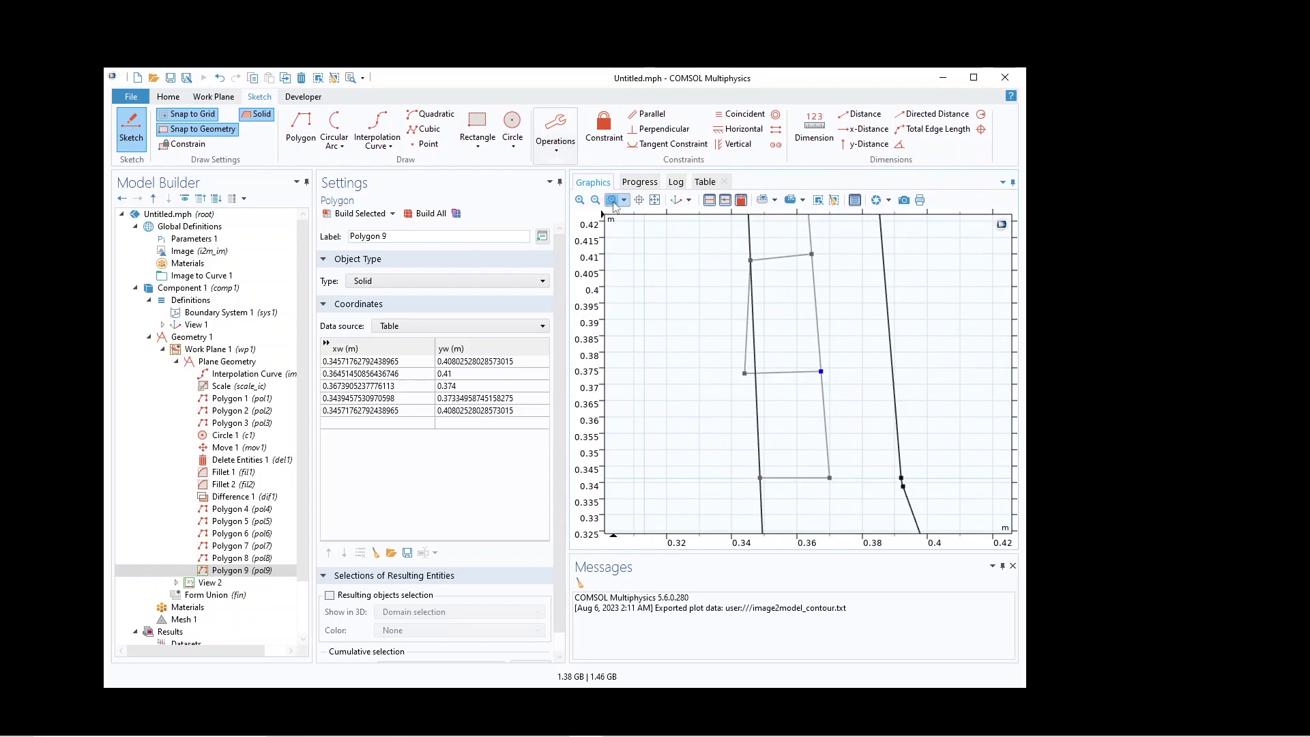
scroll(744, 368, "up", 5)
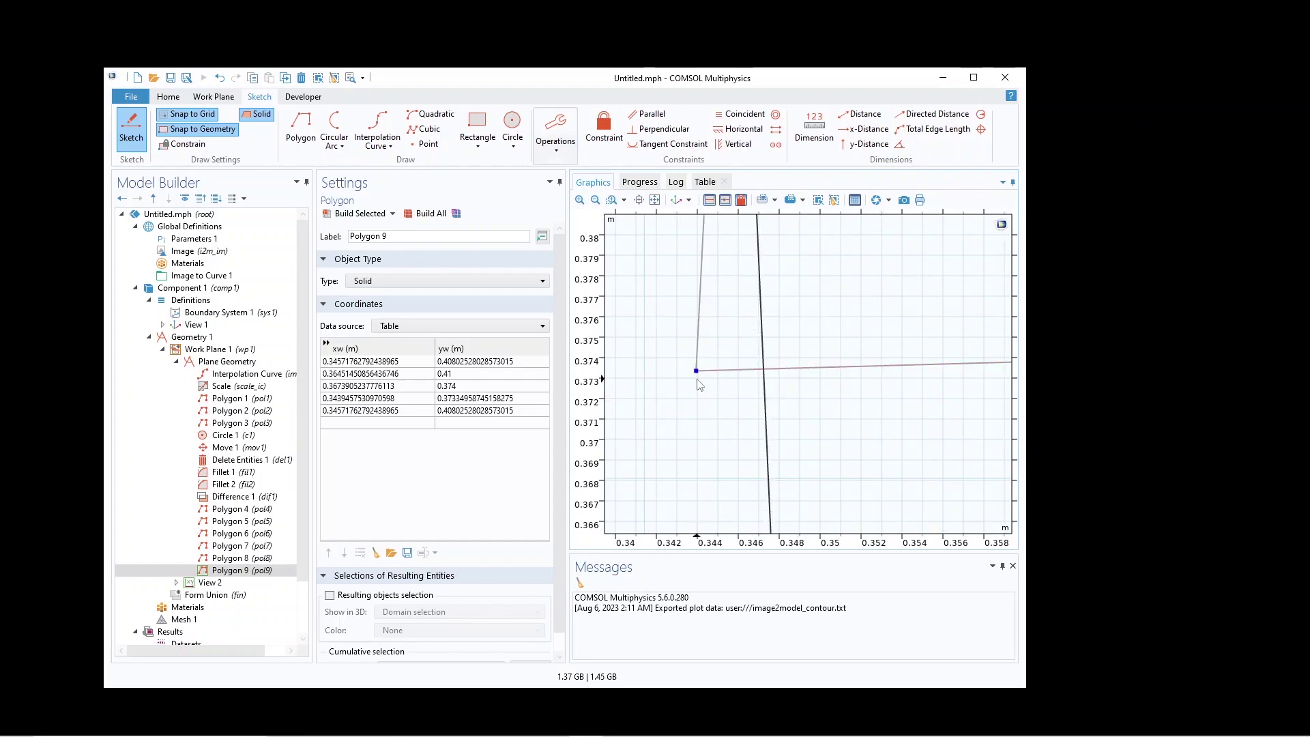
left_click_drag(697, 372, 763, 379)
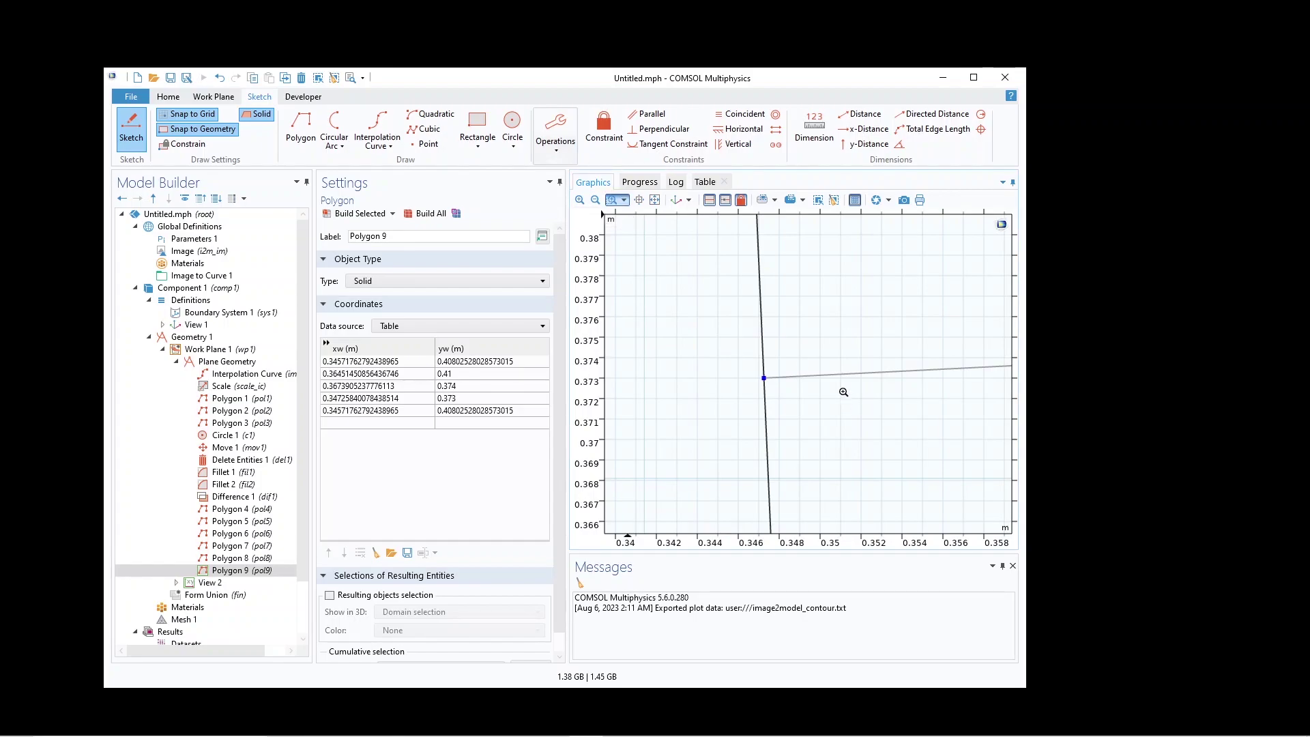
scroll(759, 397, "up", 3)
left_click(655, 202)
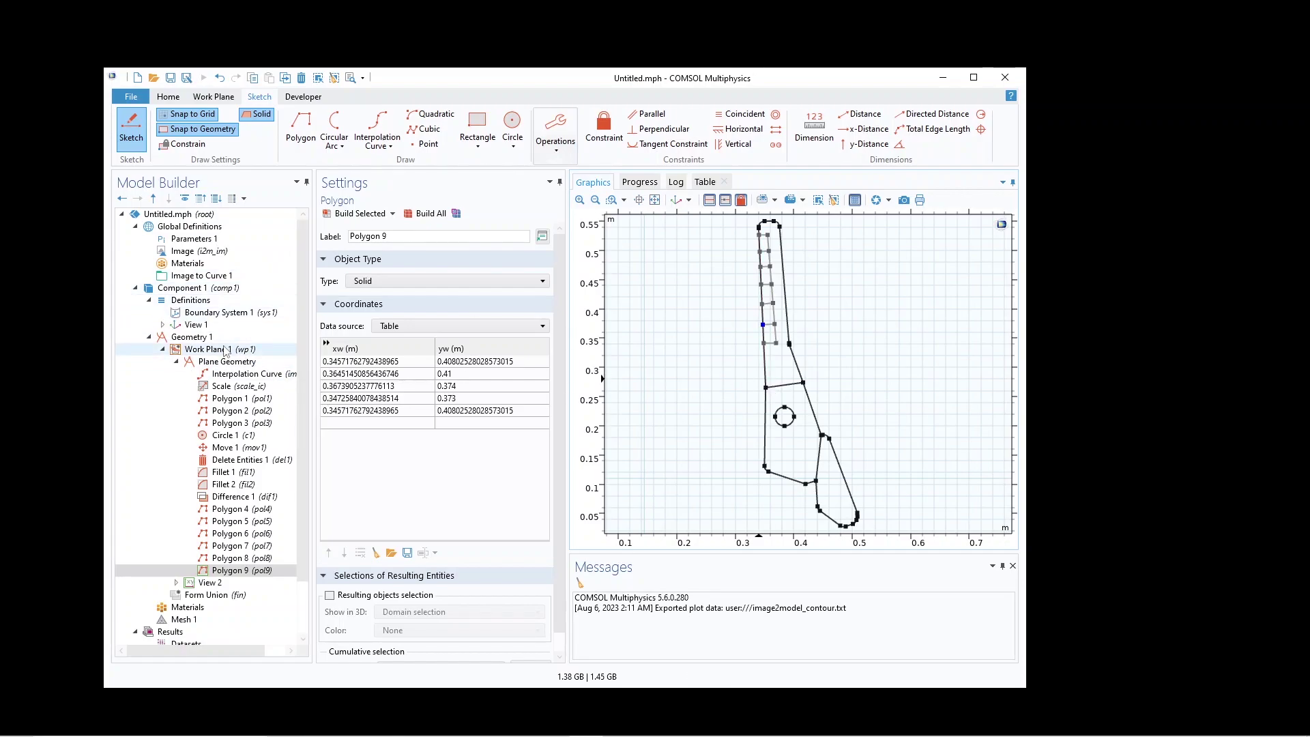
Create Extrude 1 from the central pad face with a 0.03 m distance and build it
left_click(200, 337)
right_click(199, 337)
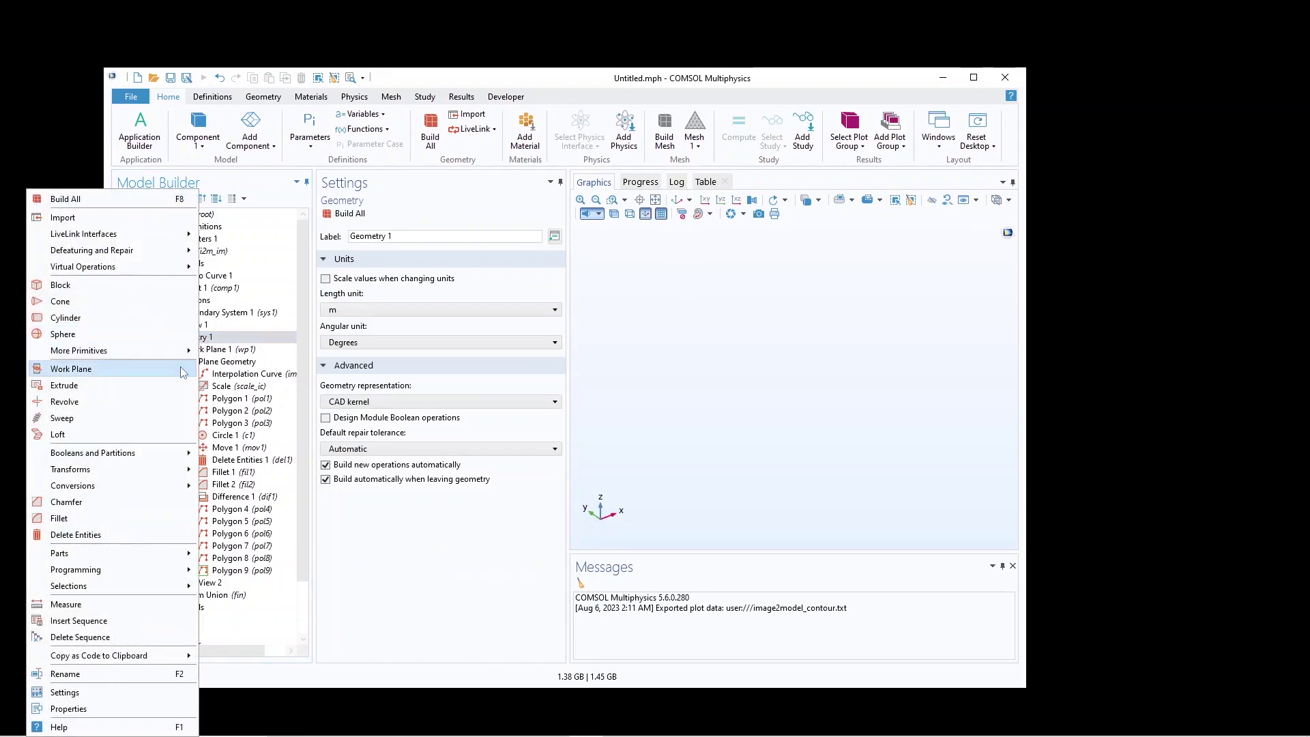
left_click(162, 386)
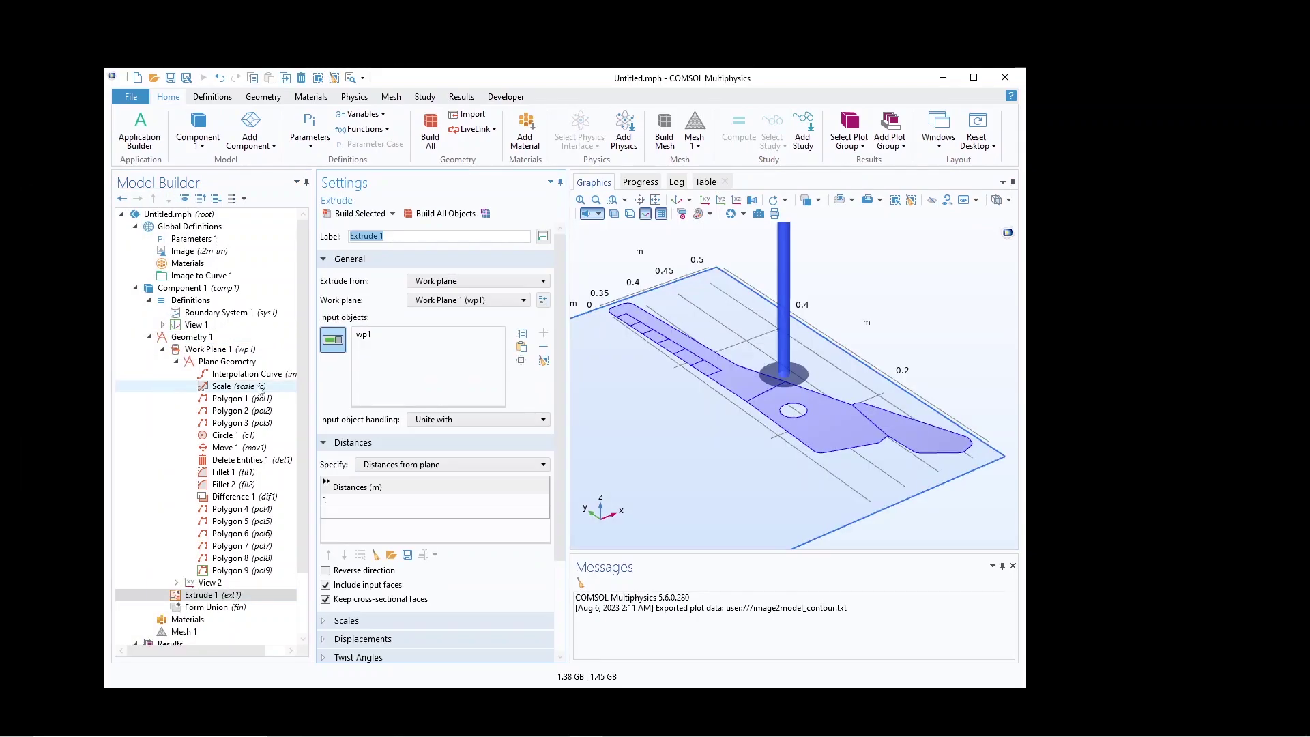
left_click(440, 286)
left_click(432, 309)
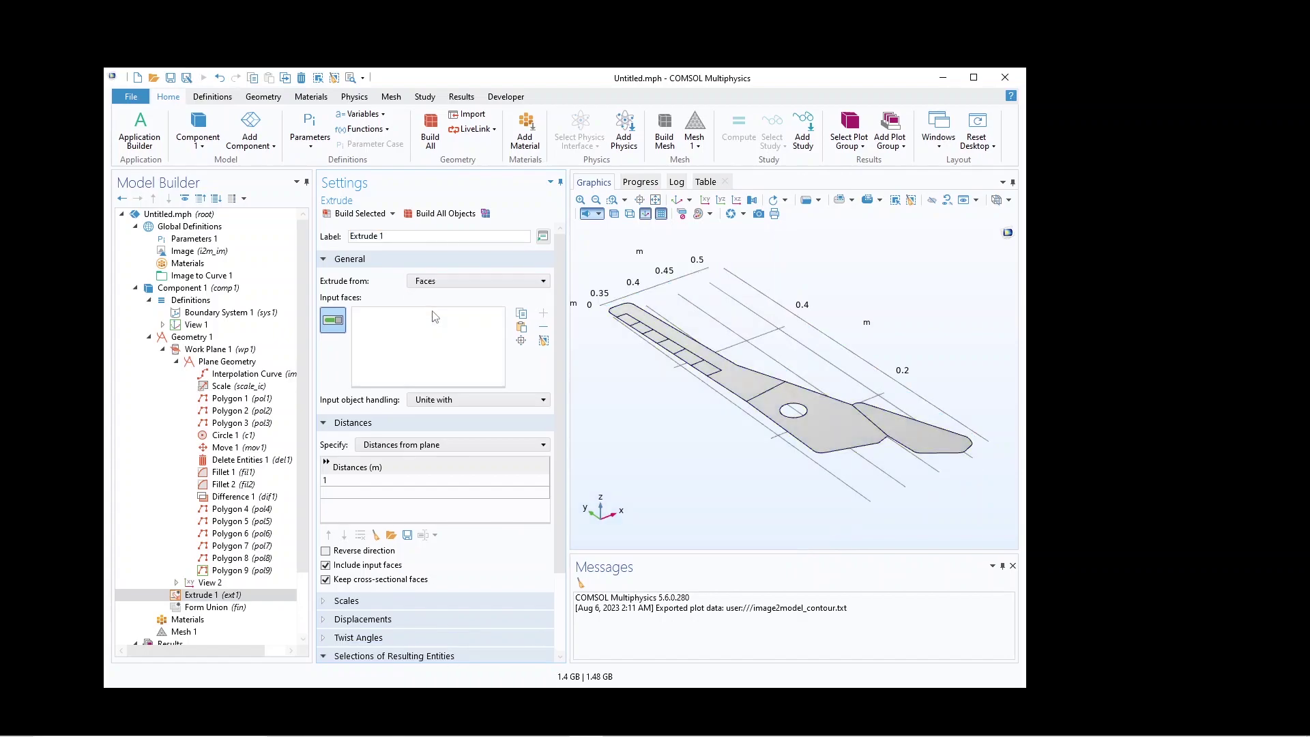
left_click(819, 453)
left_click(343, 482)
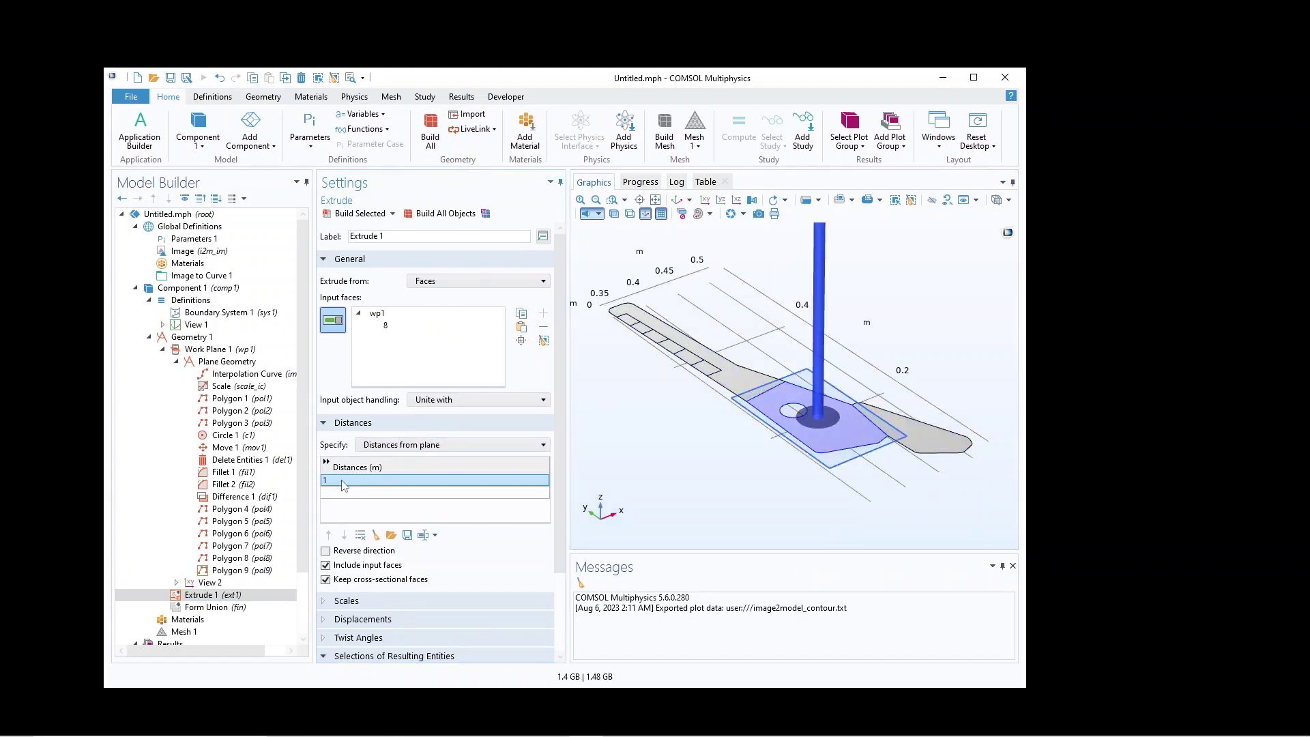
left_click(345, 481)
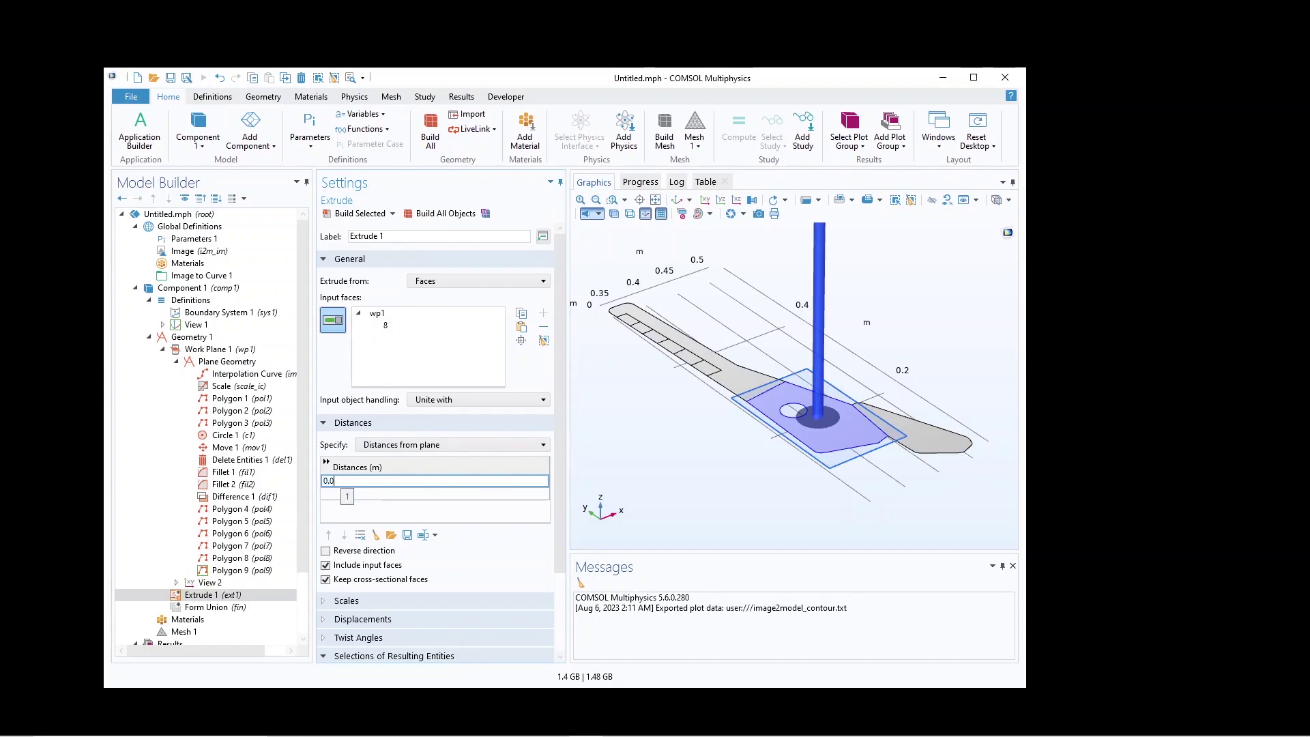
left_click(360, 213)
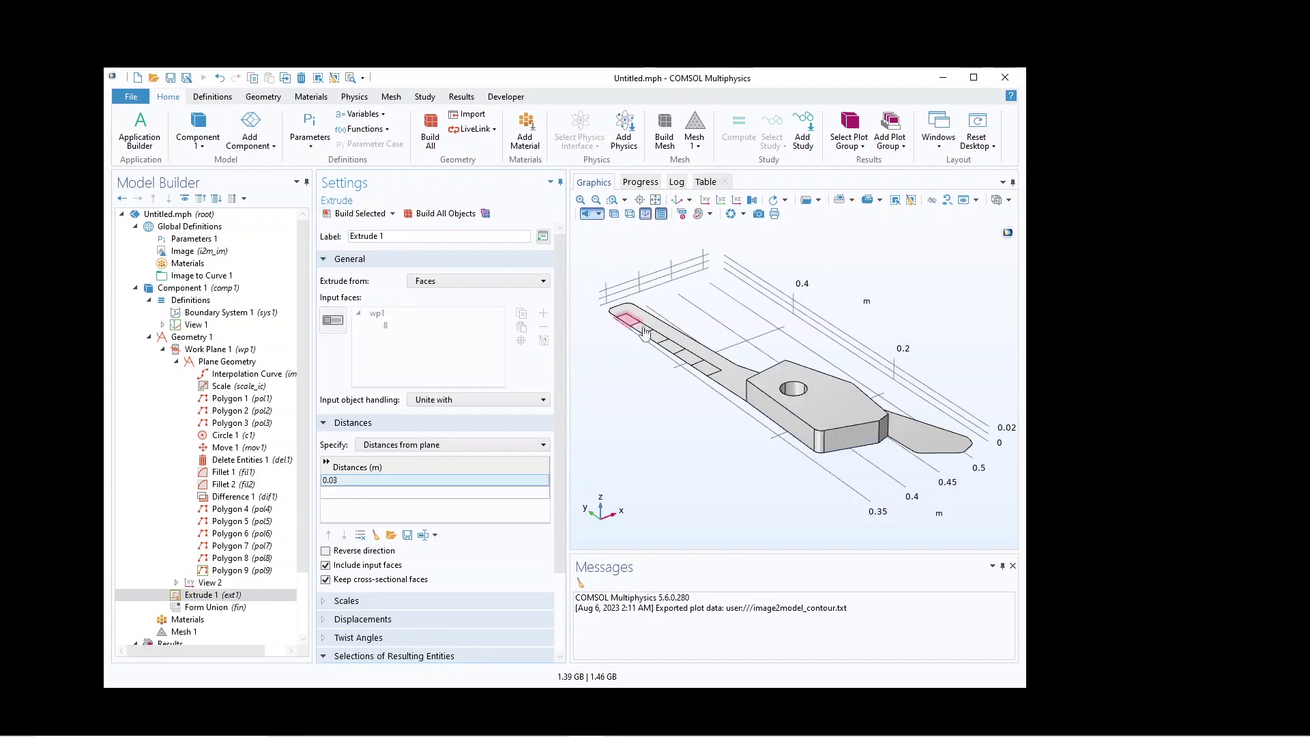
right_click(233, 596)
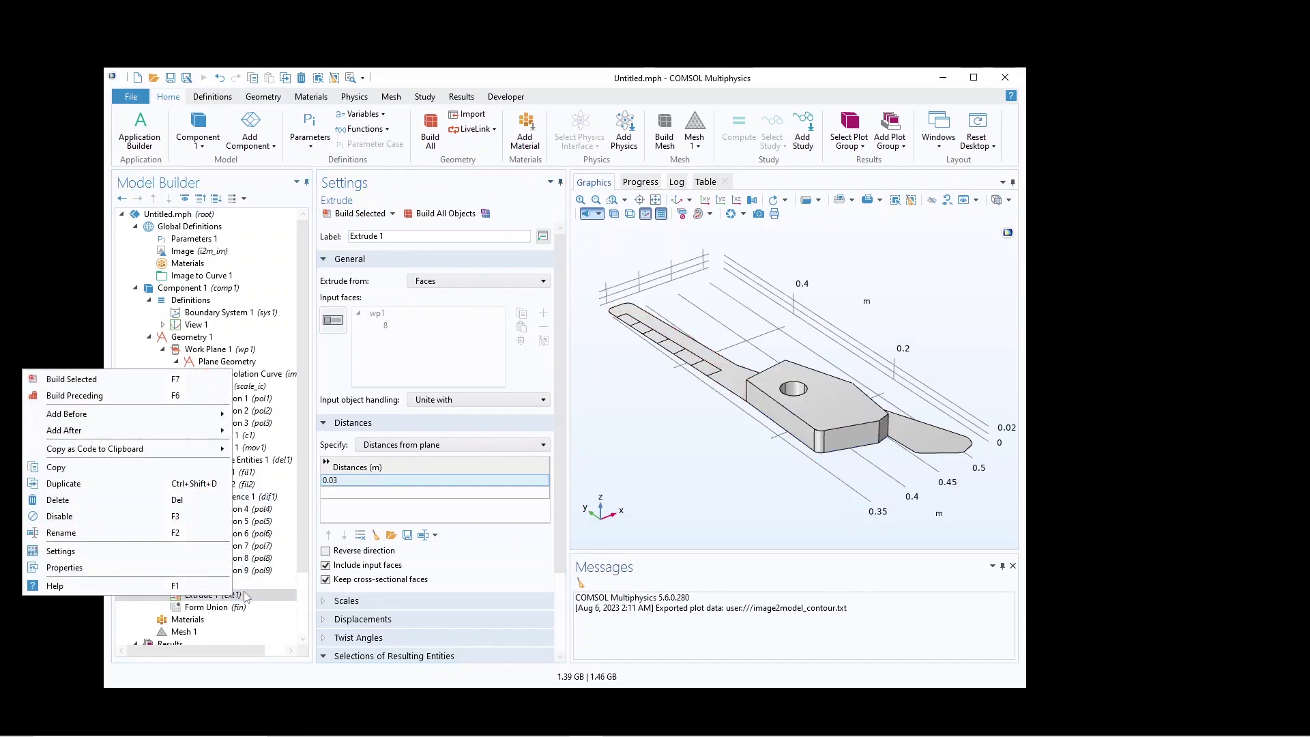
Duplicate Extrude 1 as Extrude 2 on the angled tail face, with distance 0.06 m, and build
left_click(125, 483)
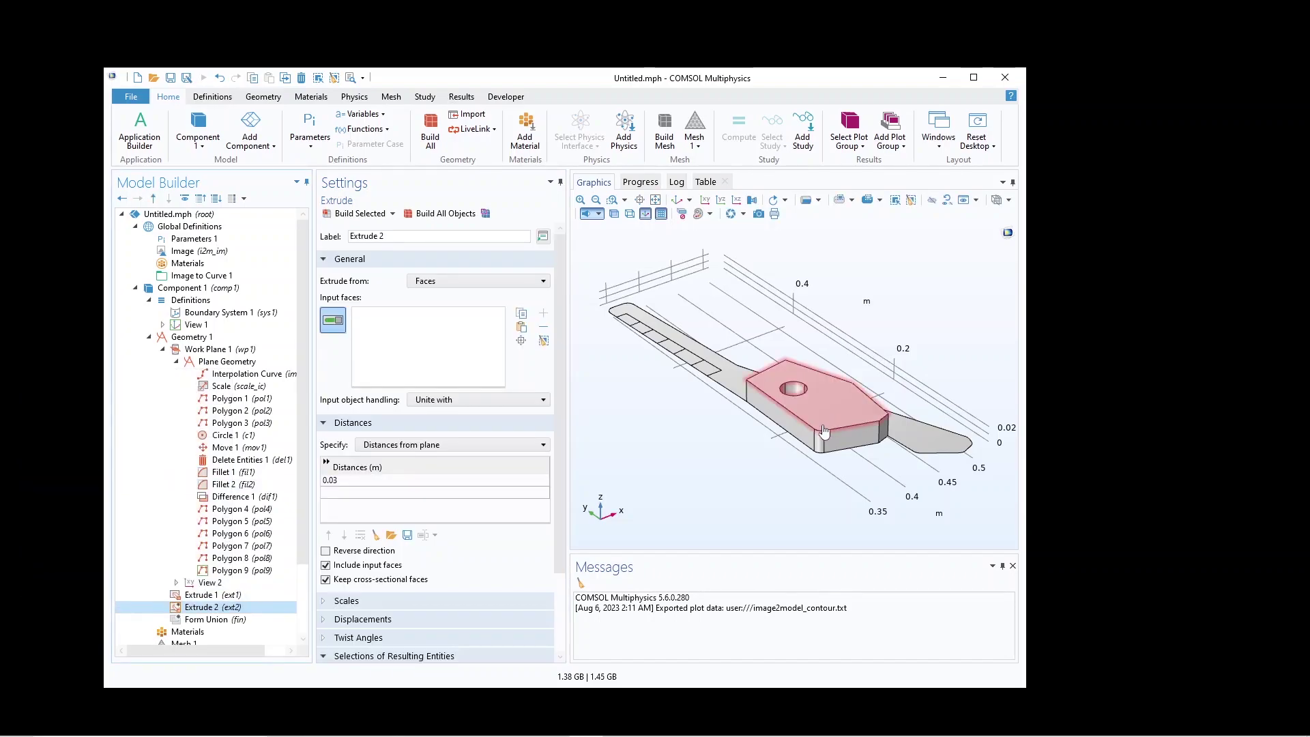
left_click(938, 447)
double_click(358, 480)
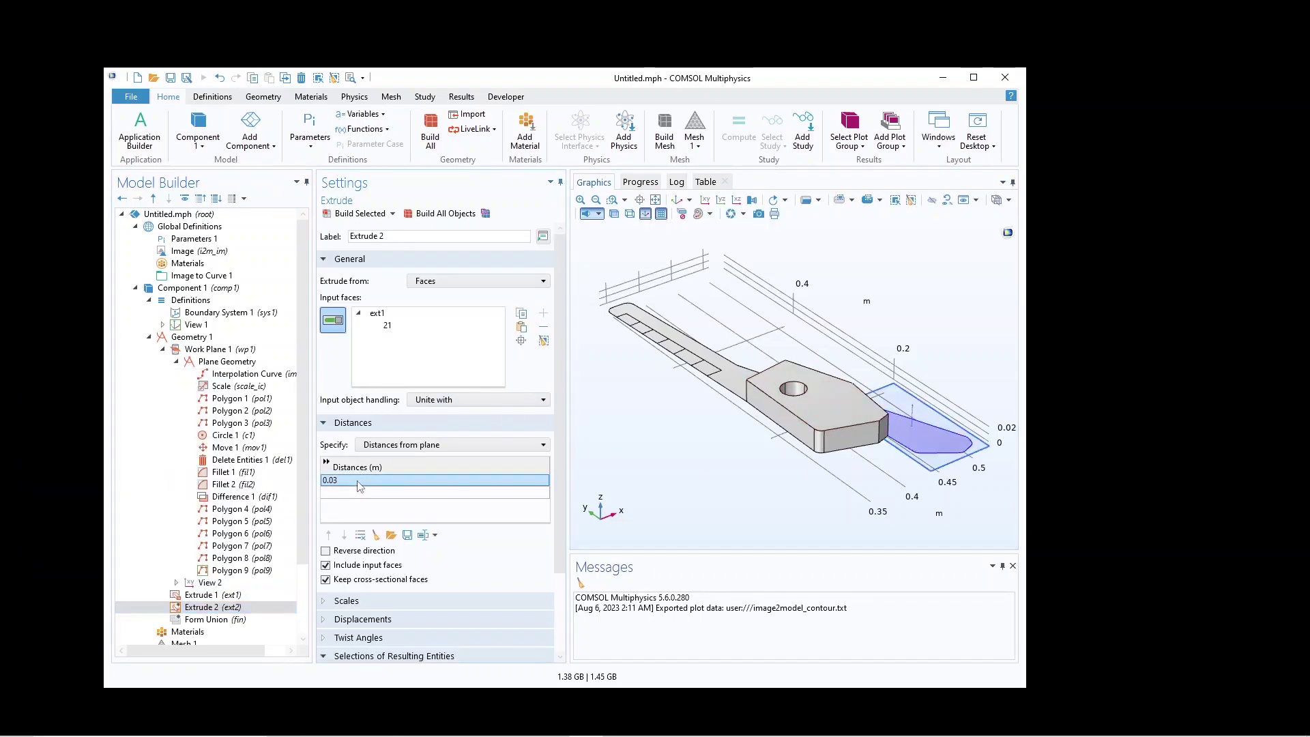
key("BackSpace")
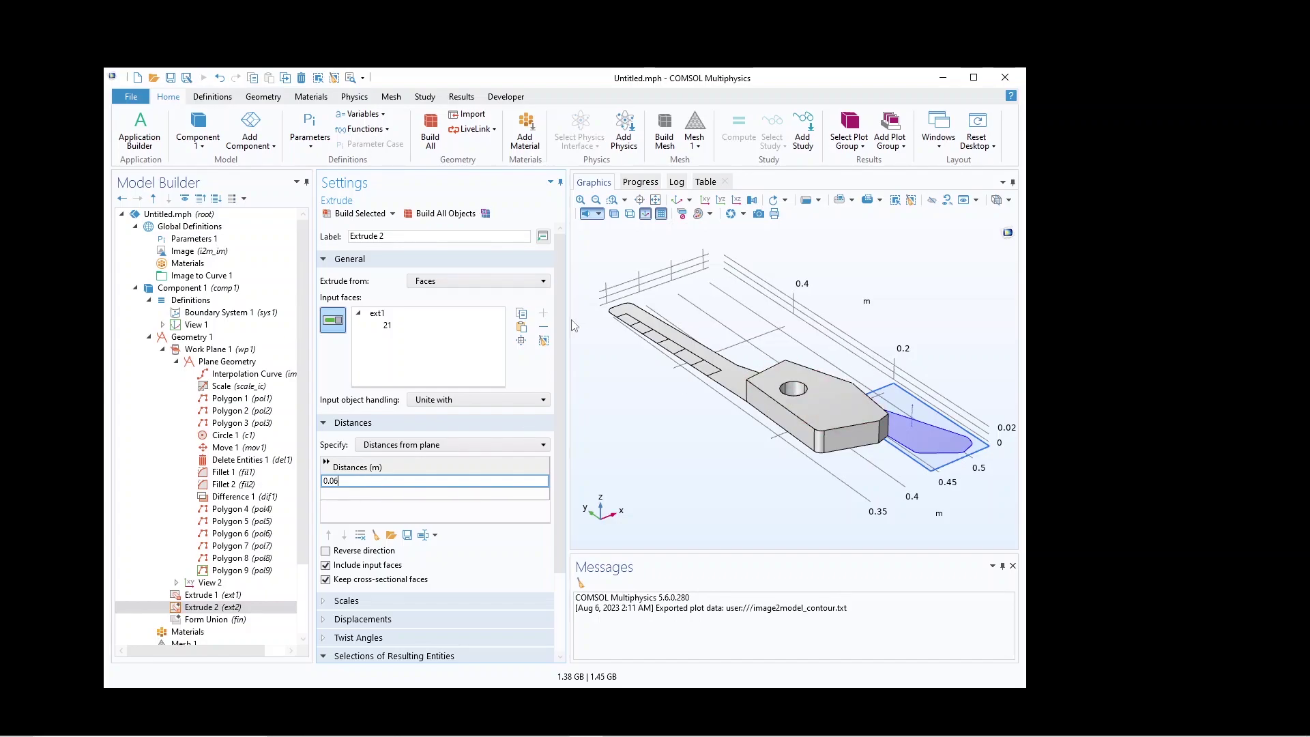
key("F7")
left_click_drag(899, 341, 704, 244)
left_click(656, 199)
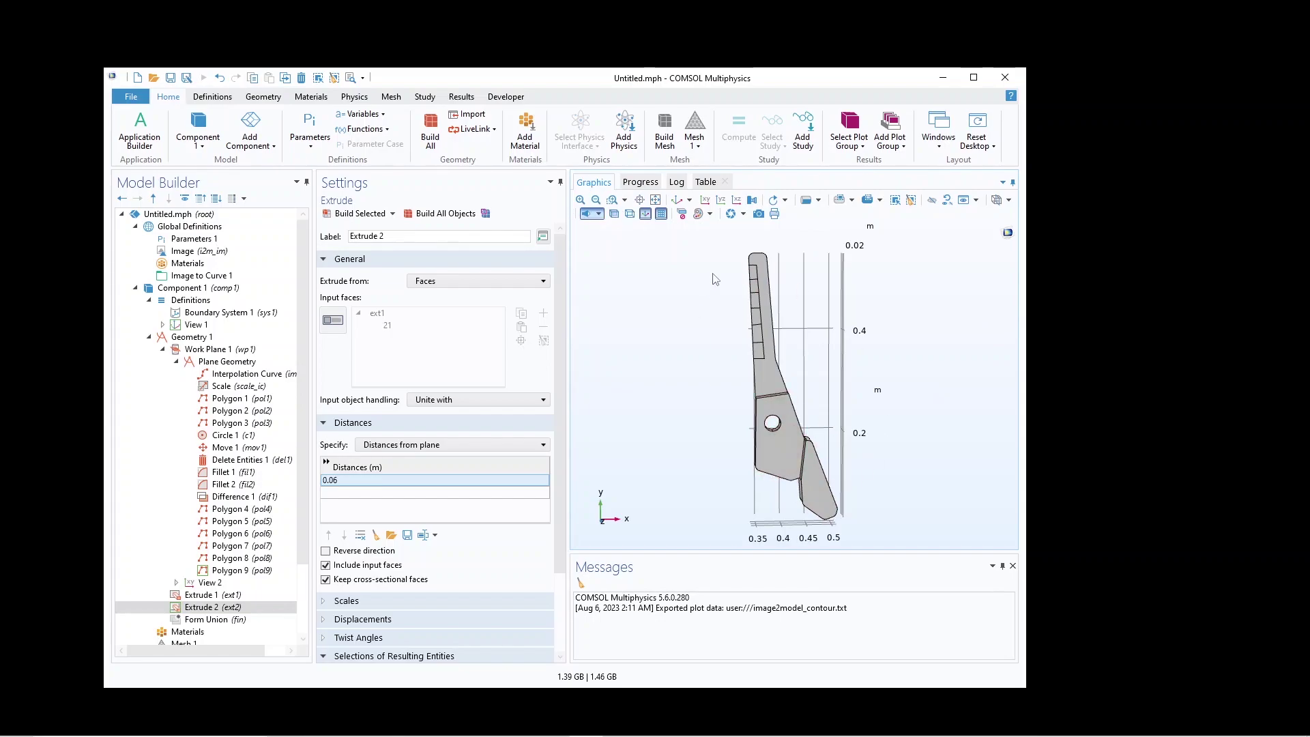
left_click_drag(969, 444, 855, 369)
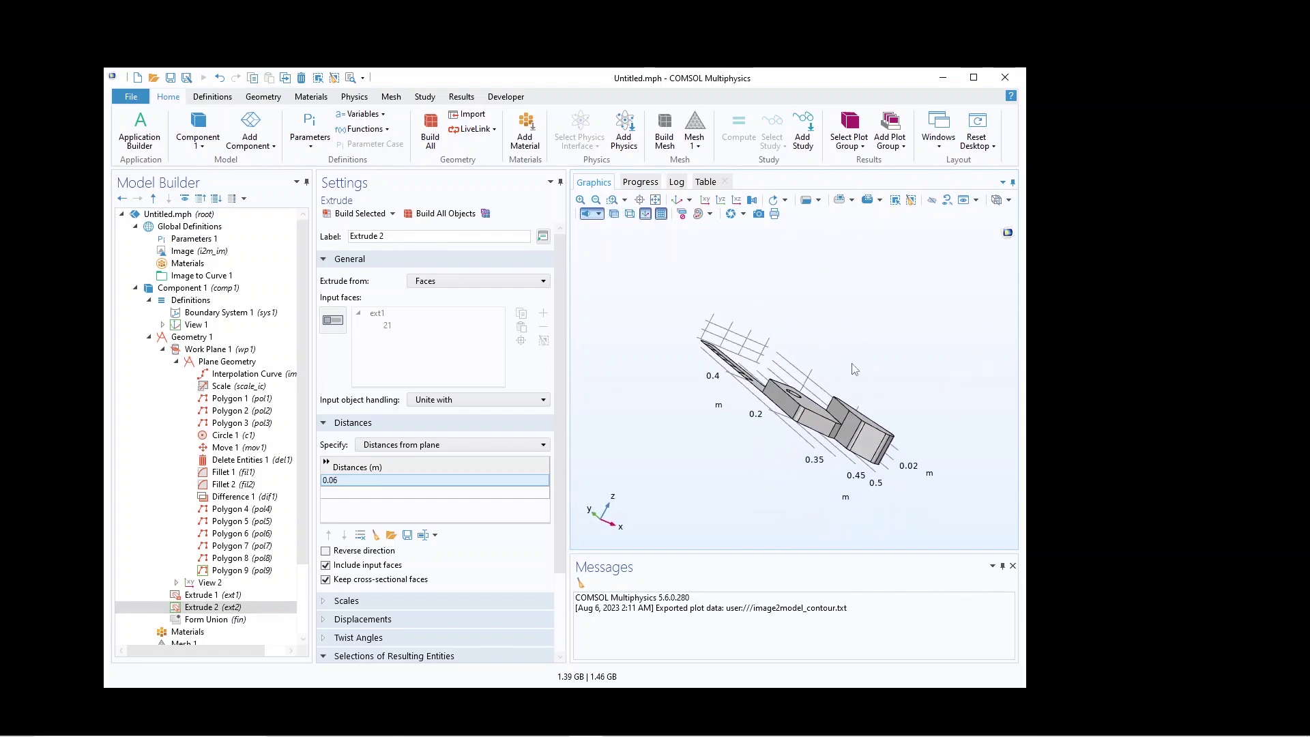
right_click(212, 607)
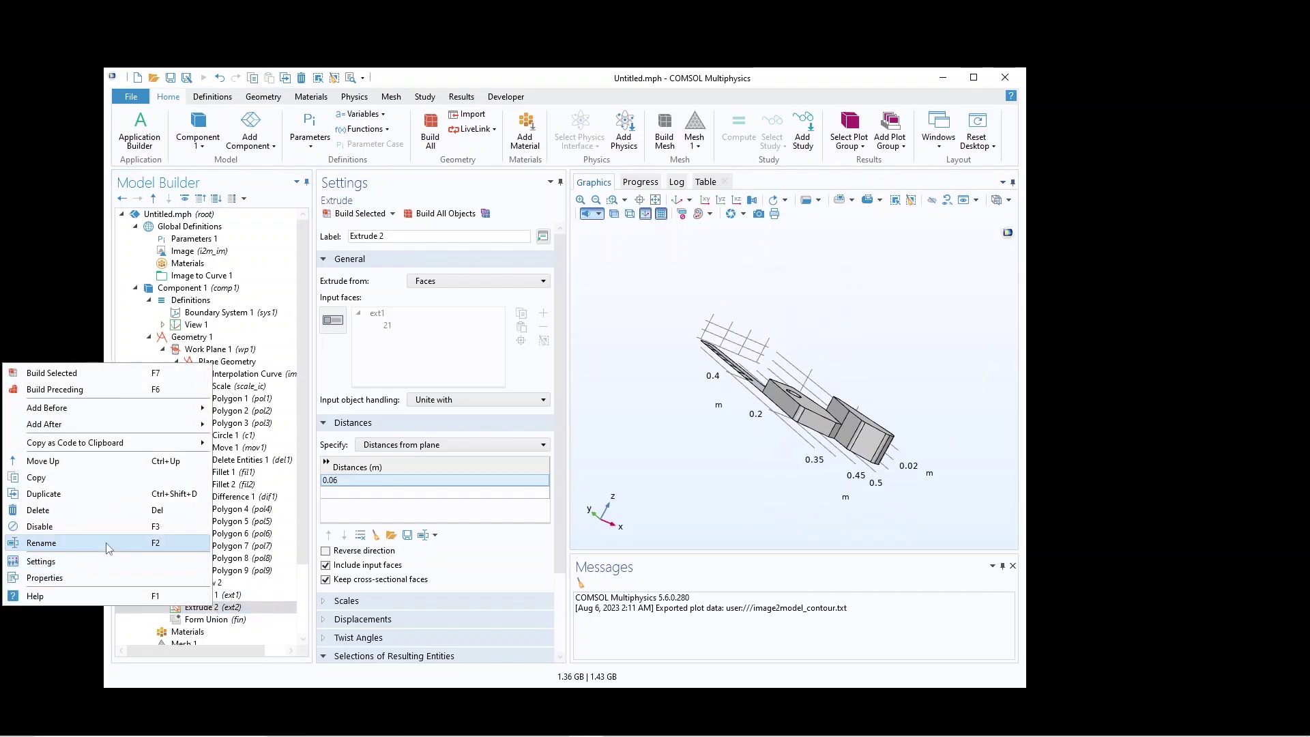
Duplicate the extrusion onto the long handle face with a 0.01 m distance and build it
left_click(102, 494)
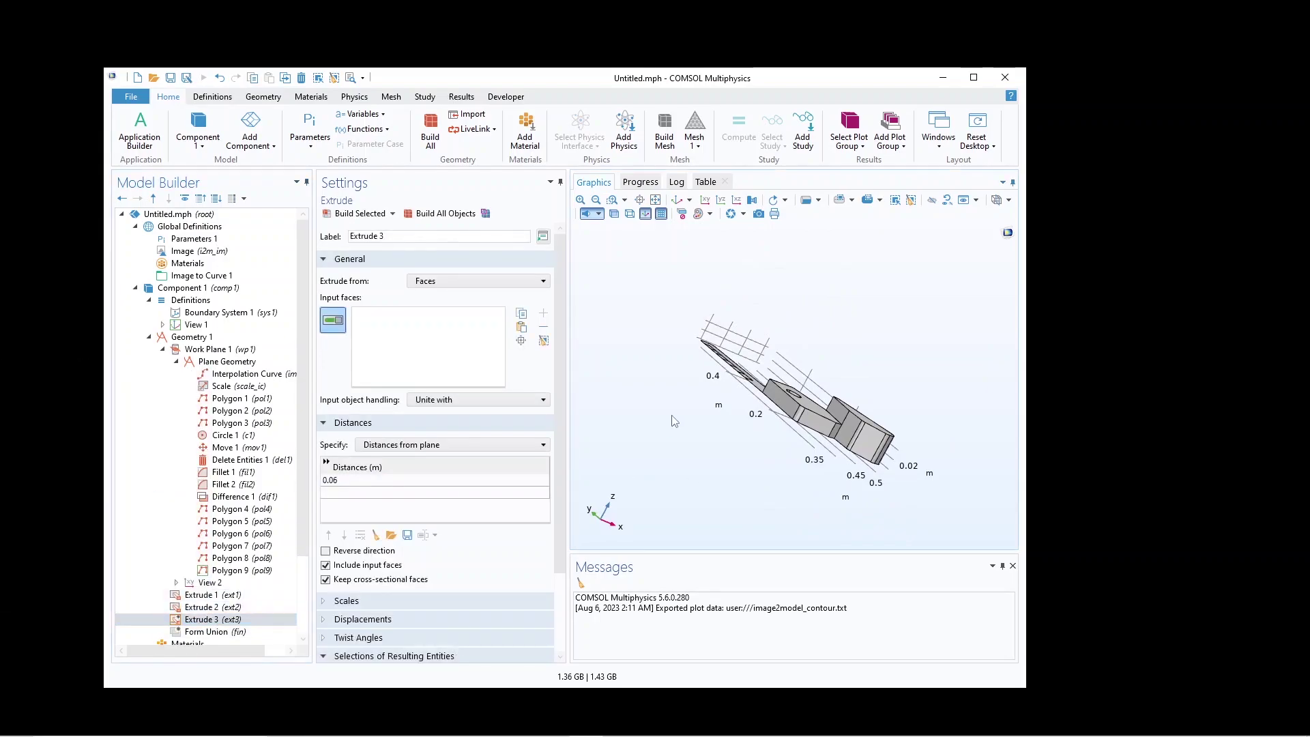
left_click_drag(674, 421, 750, 406)
left_click(766, 402)
left_click(344, 481)
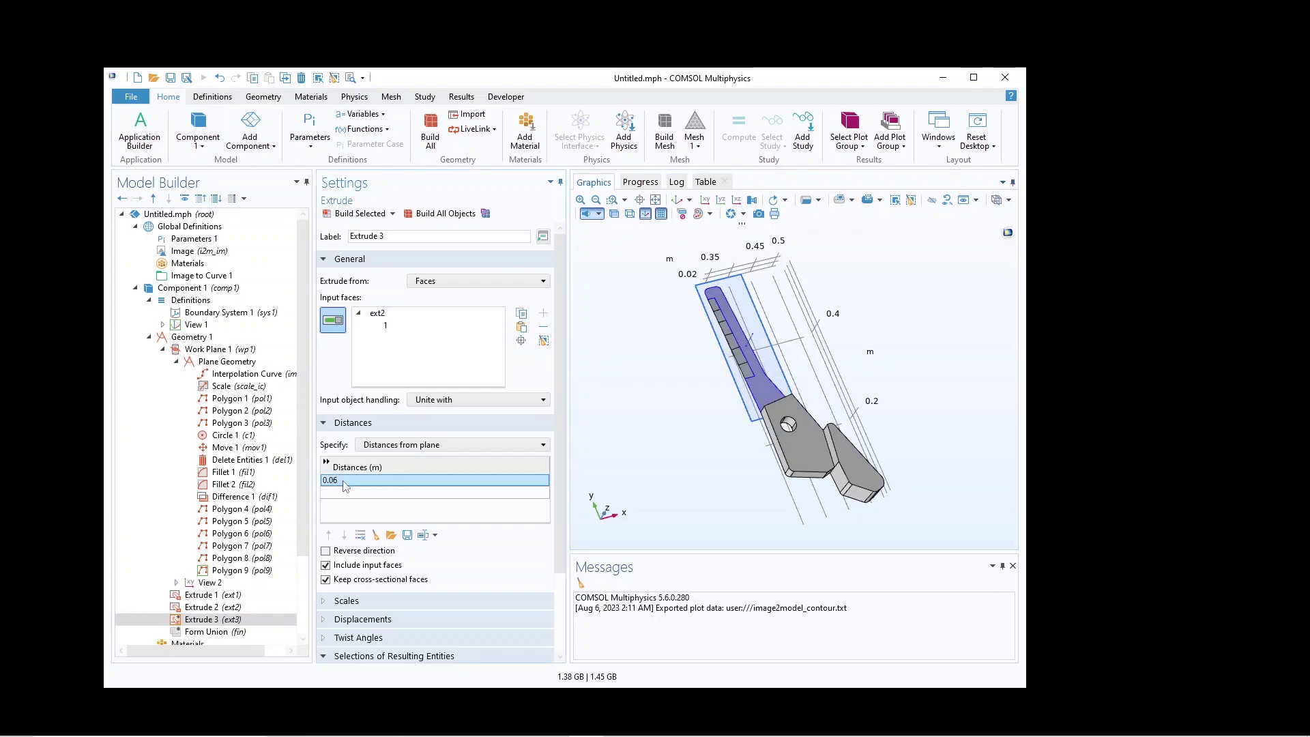
left_click(335, 481)
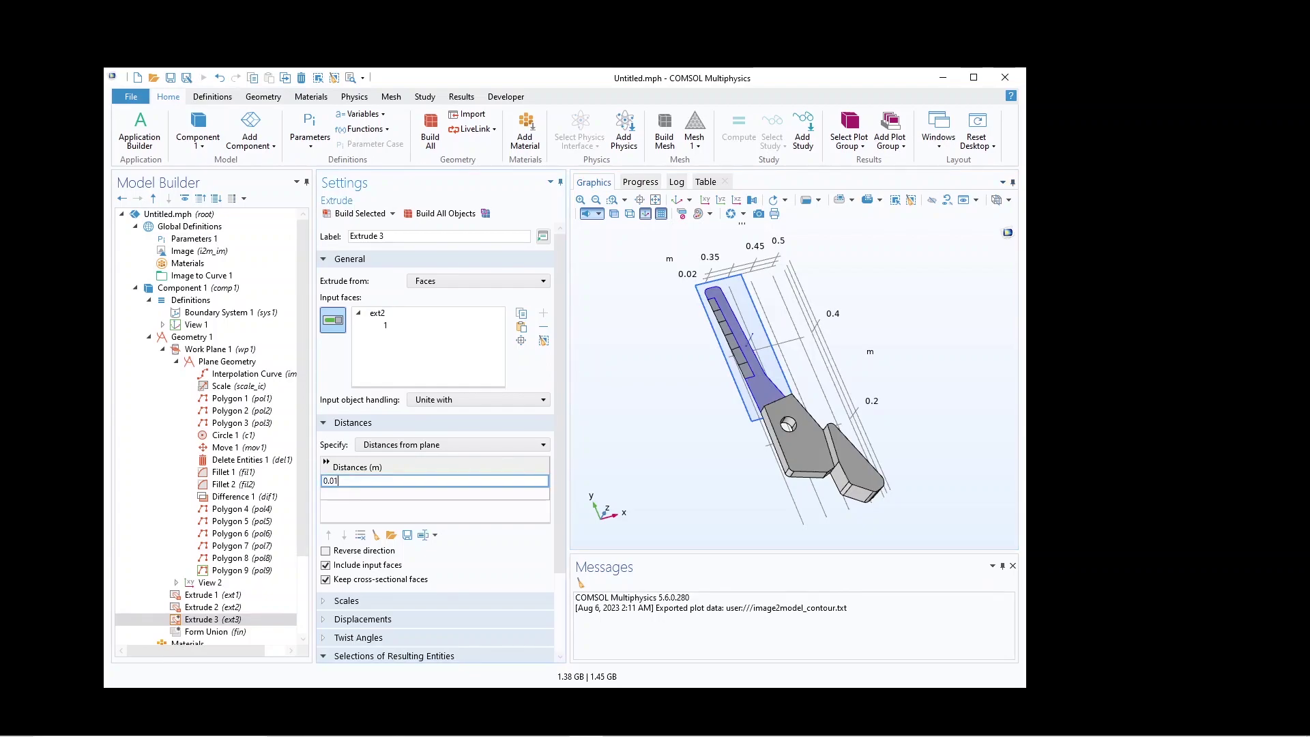
type("0.01")
left_click(361, 213)
left_click_drag(701, 507, 728, 457)
right_click(233, 622)
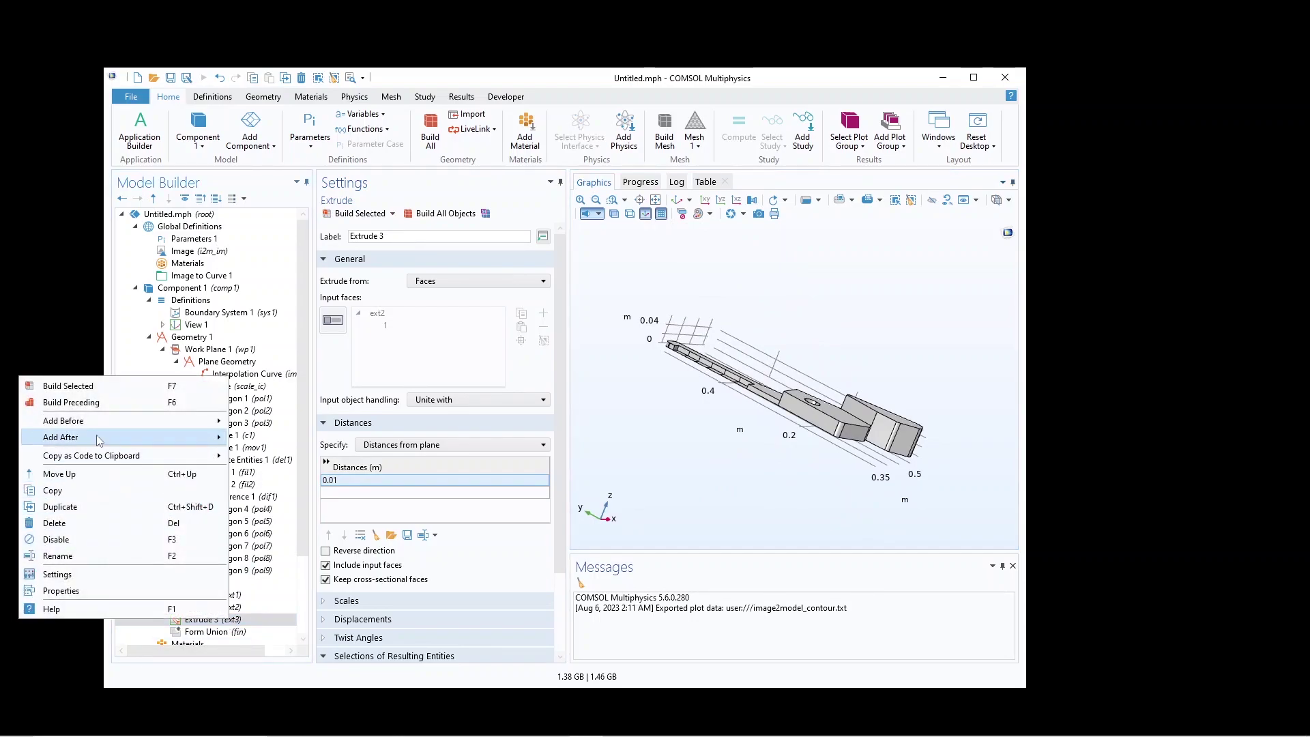
Duplicate again to extrude the next step face by 0.046 m
left_click(89, 510)
left_click(692, 348)
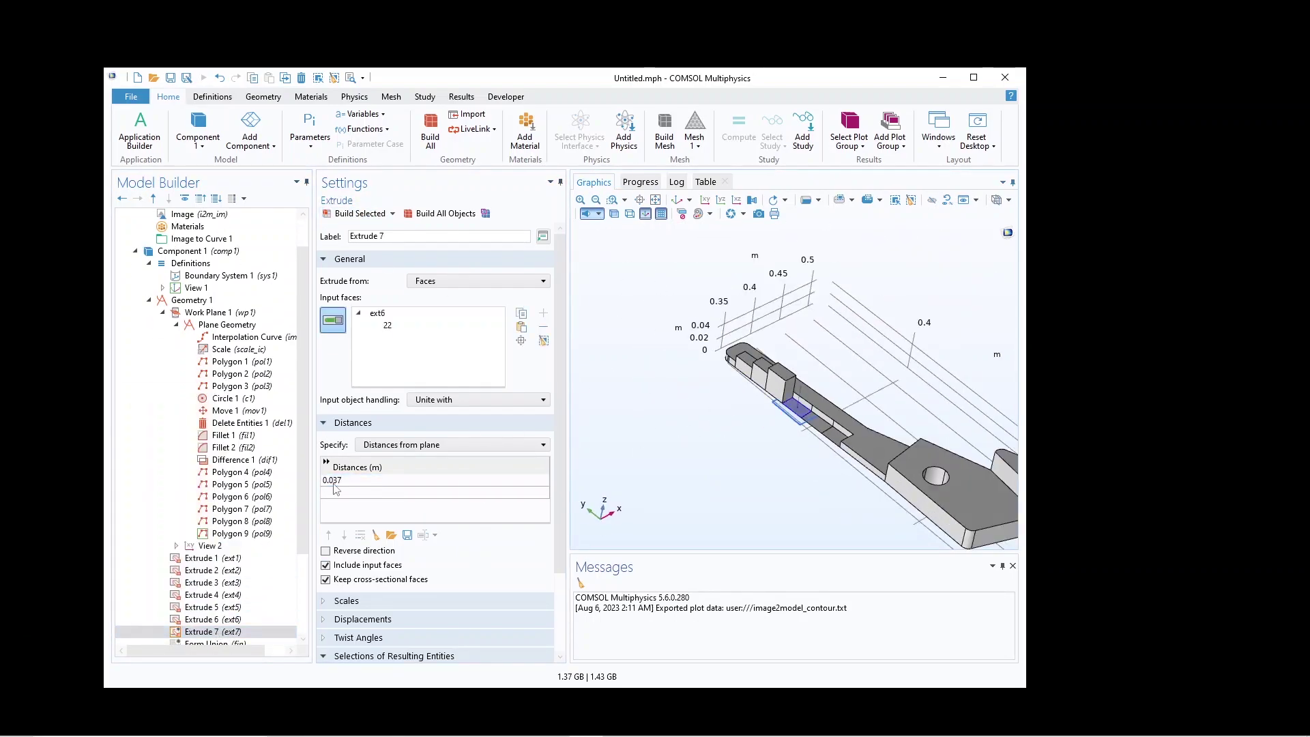
left_click(352, 481)
key("BackSpace")
key("BackSpace")
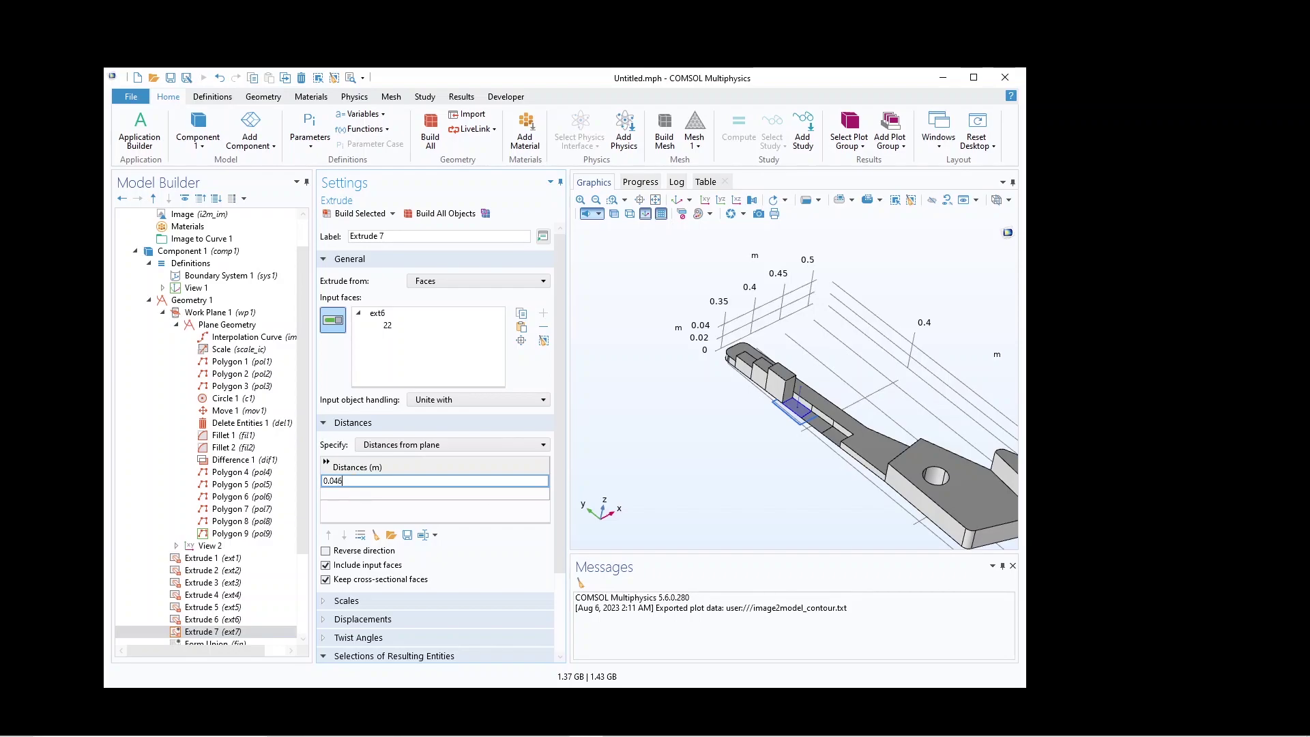
type("46")
left_click(351, 214)
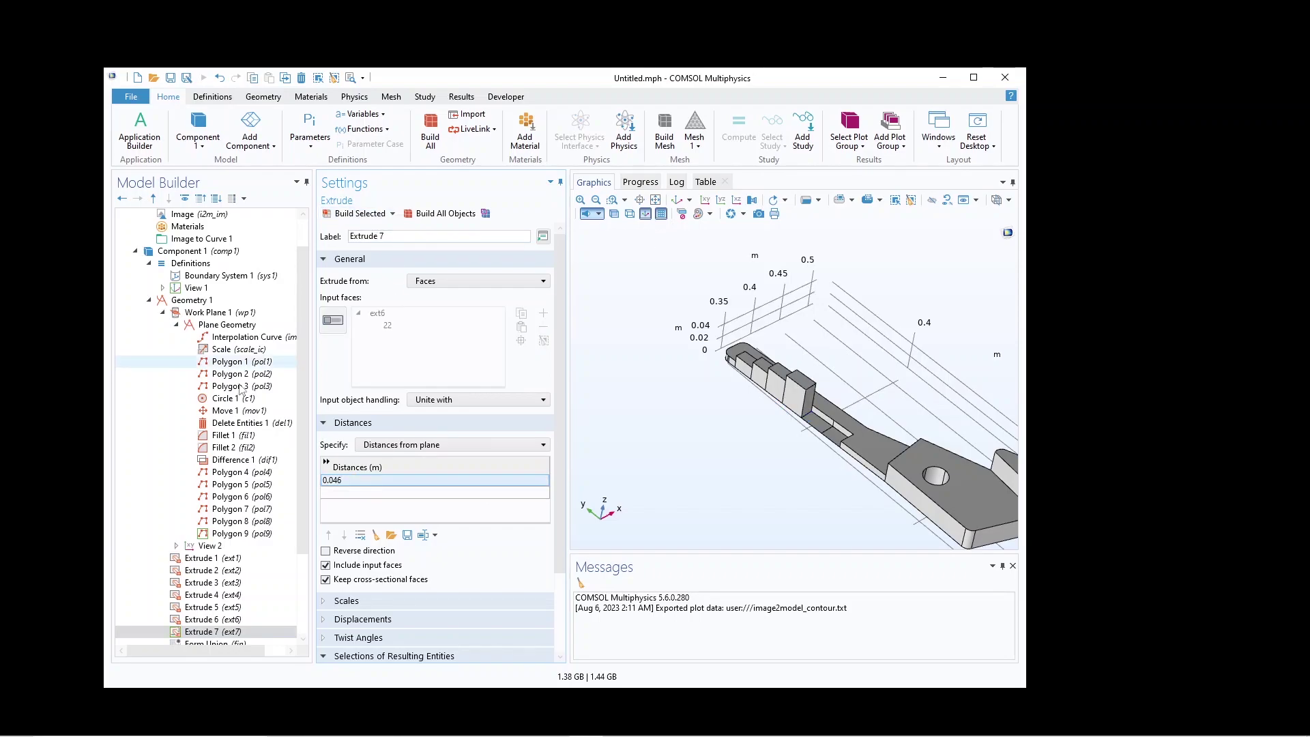
right_click(217, 632)
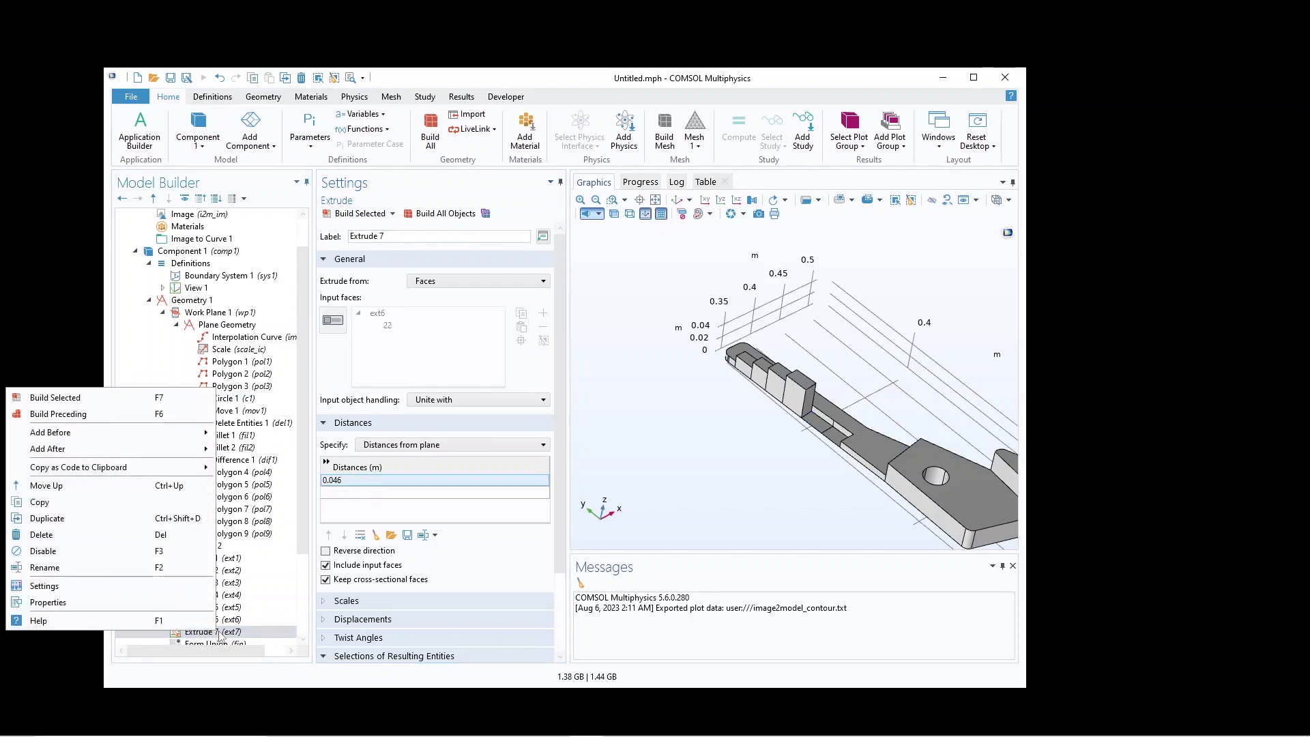
Duplicate again to extrude the following step face by 0.055 m
left_click(94, 524)
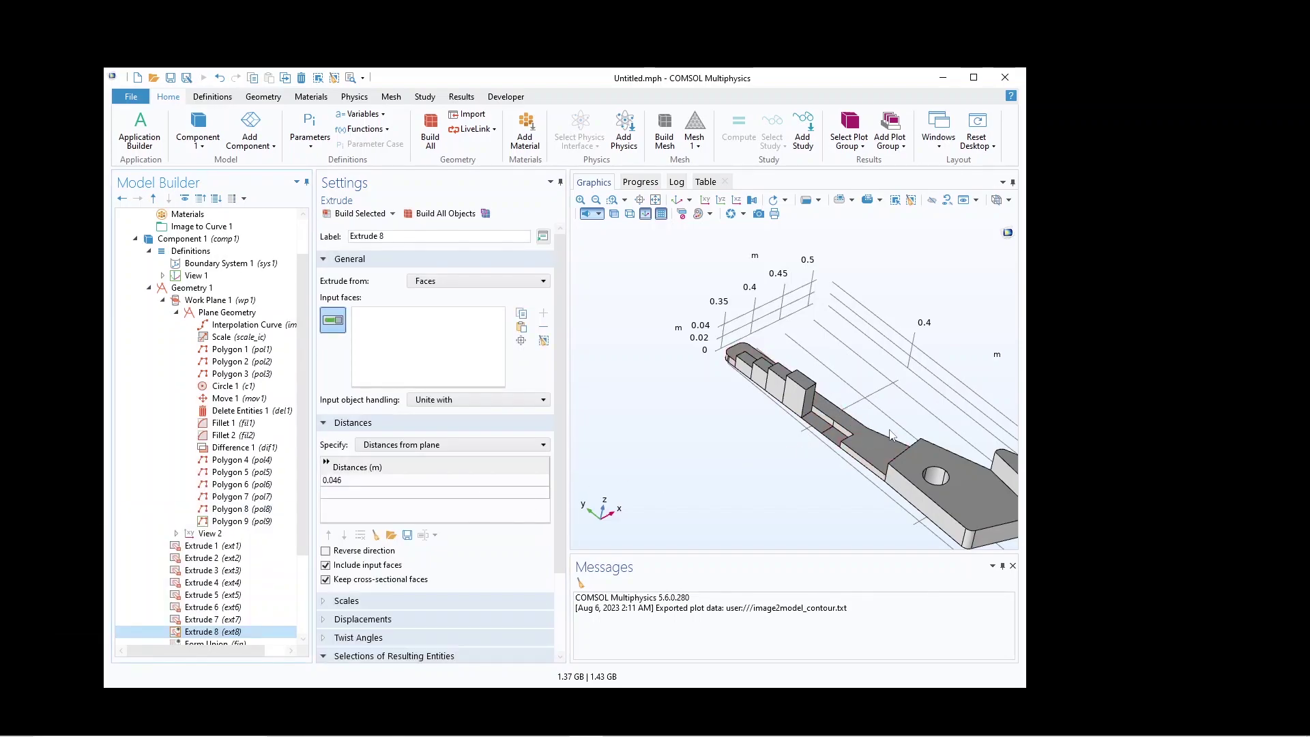
left_click(816, 421)
left_click(356, 481)
left_click(355, 481)
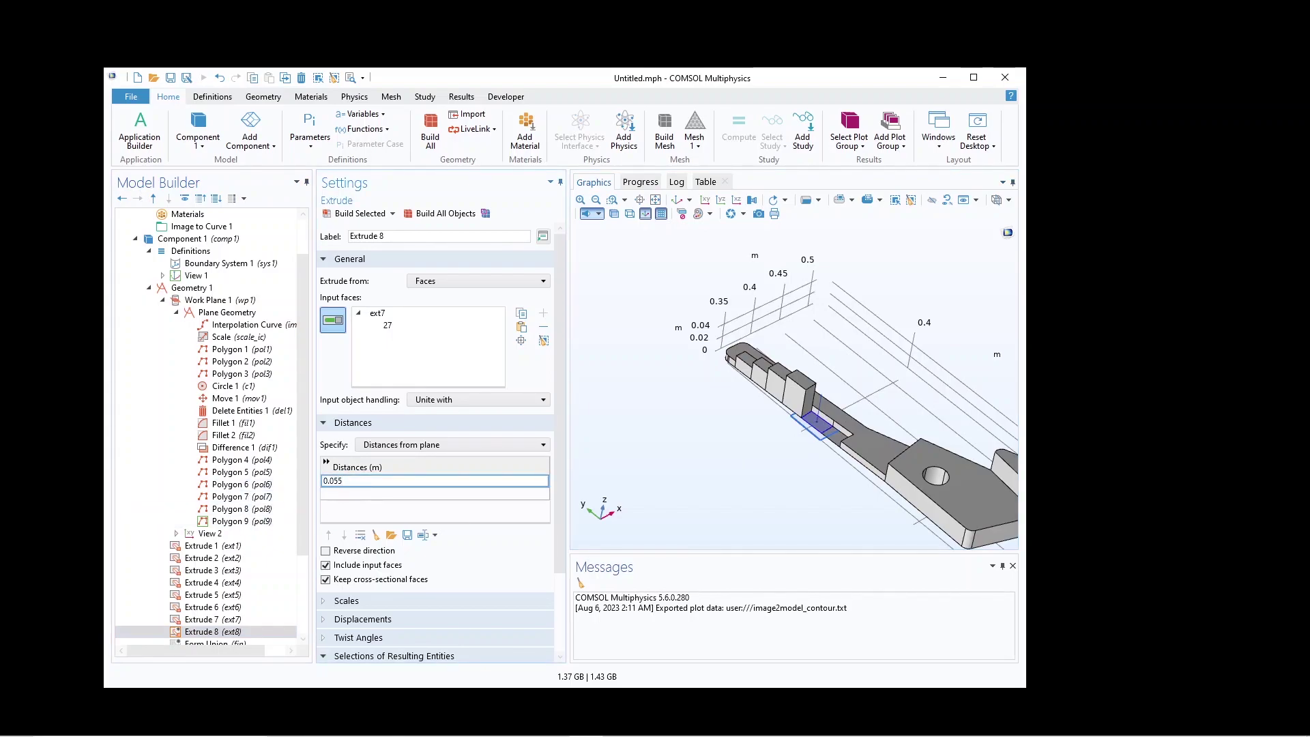
type("0.055")
left_click(374, 210)
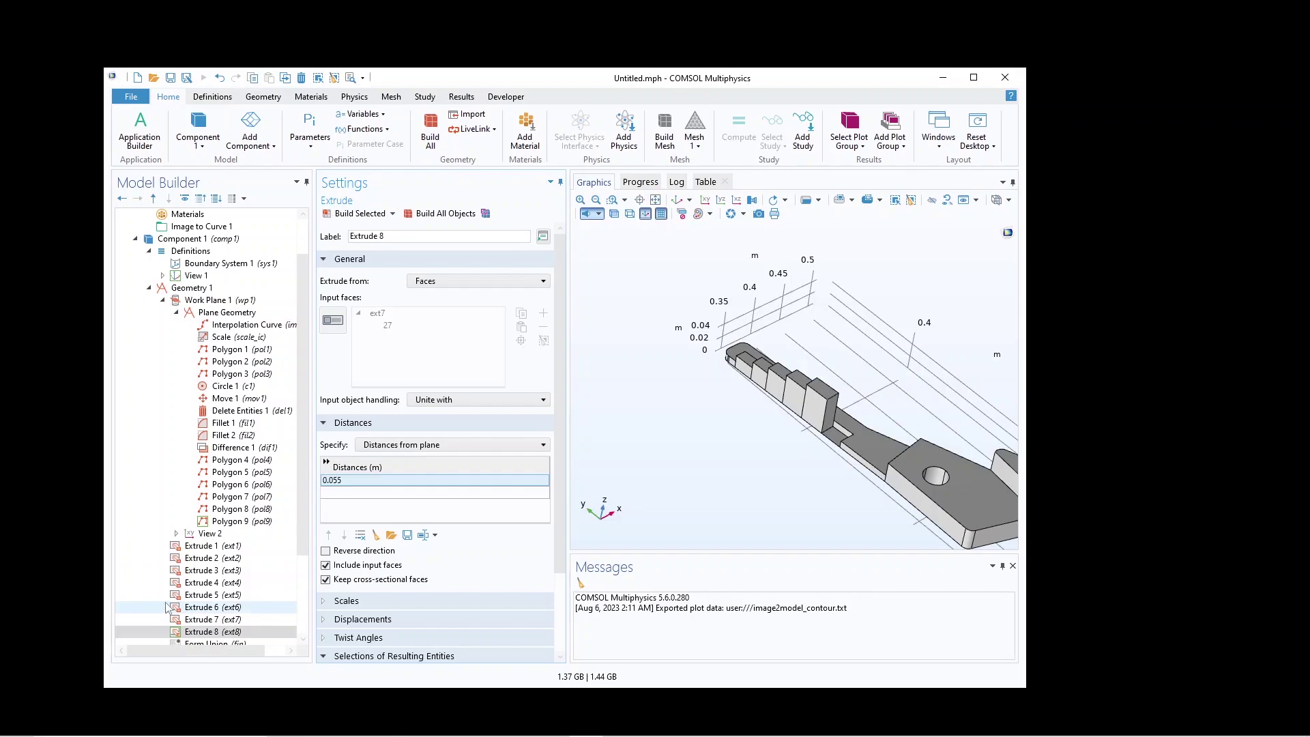
right_click(219, 632)
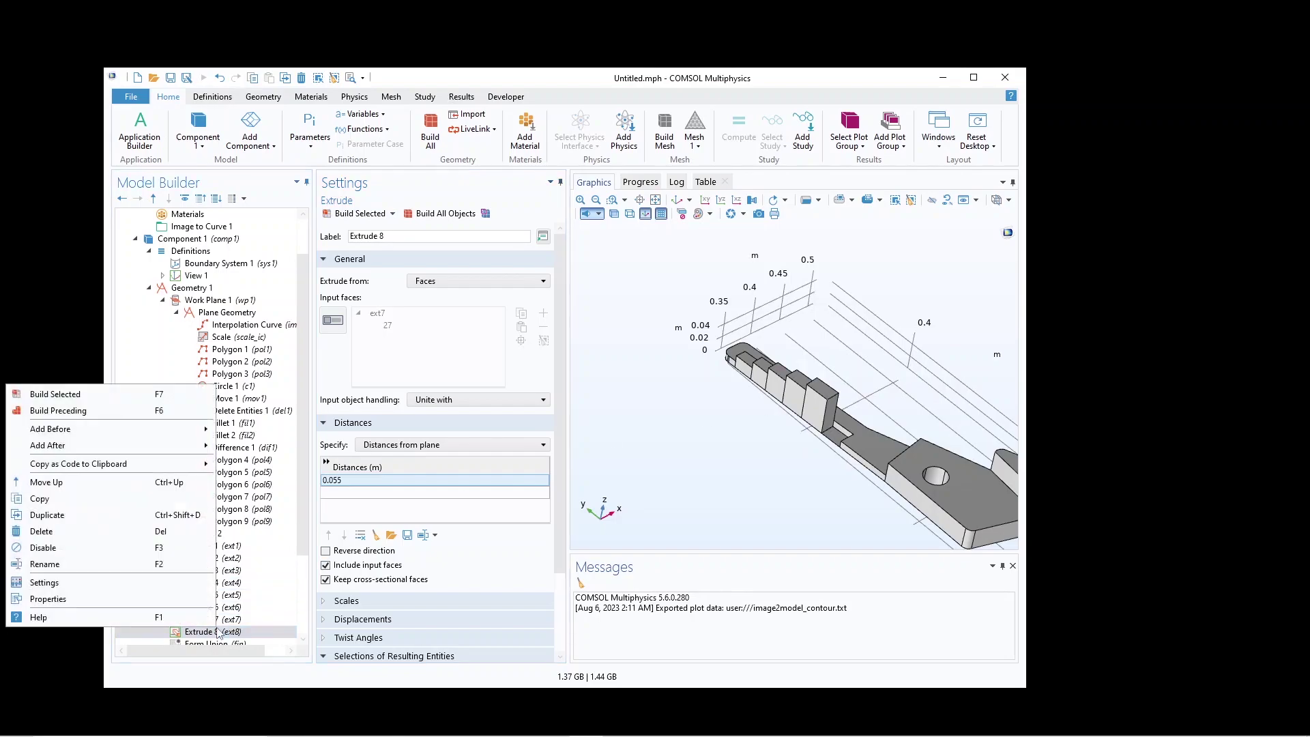
Add Extrude 9 raising face 32 by 0.064 m, then inspect the stepped teeth
left_click(94, 522)
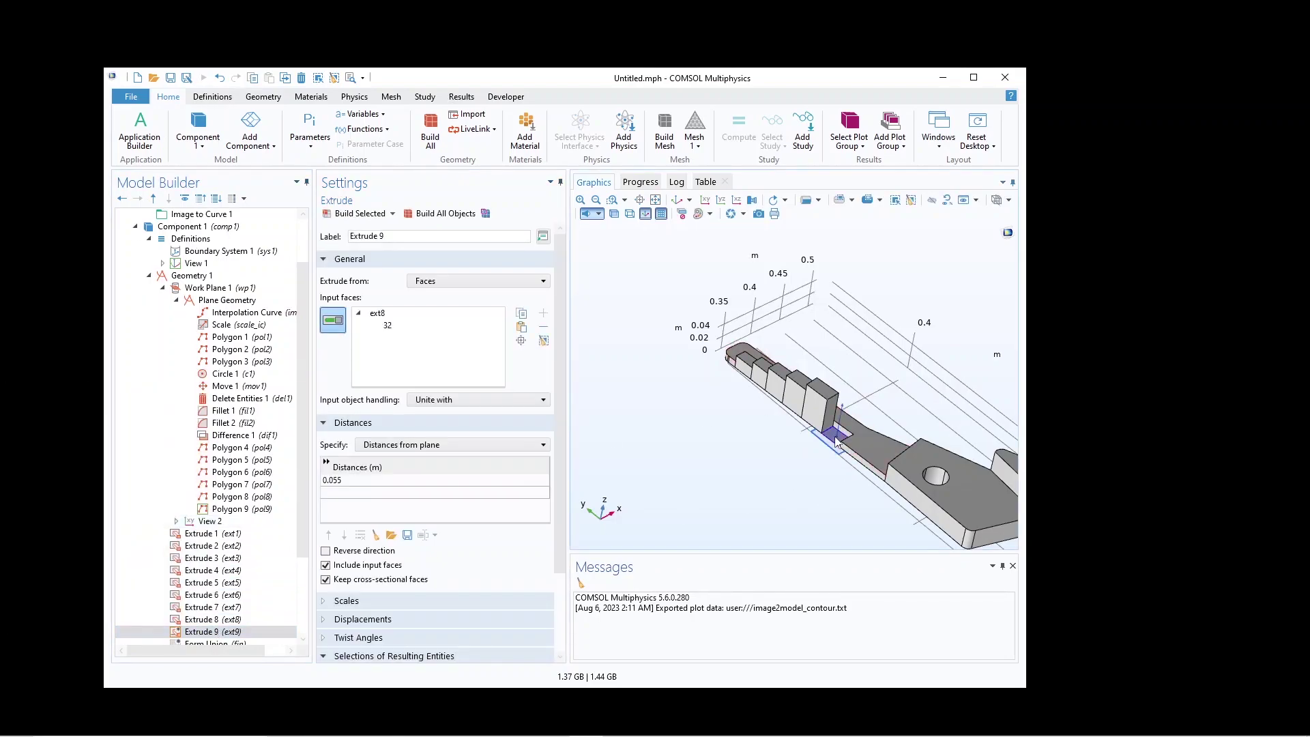
left_click(352, 481)
left_click(350, 481)
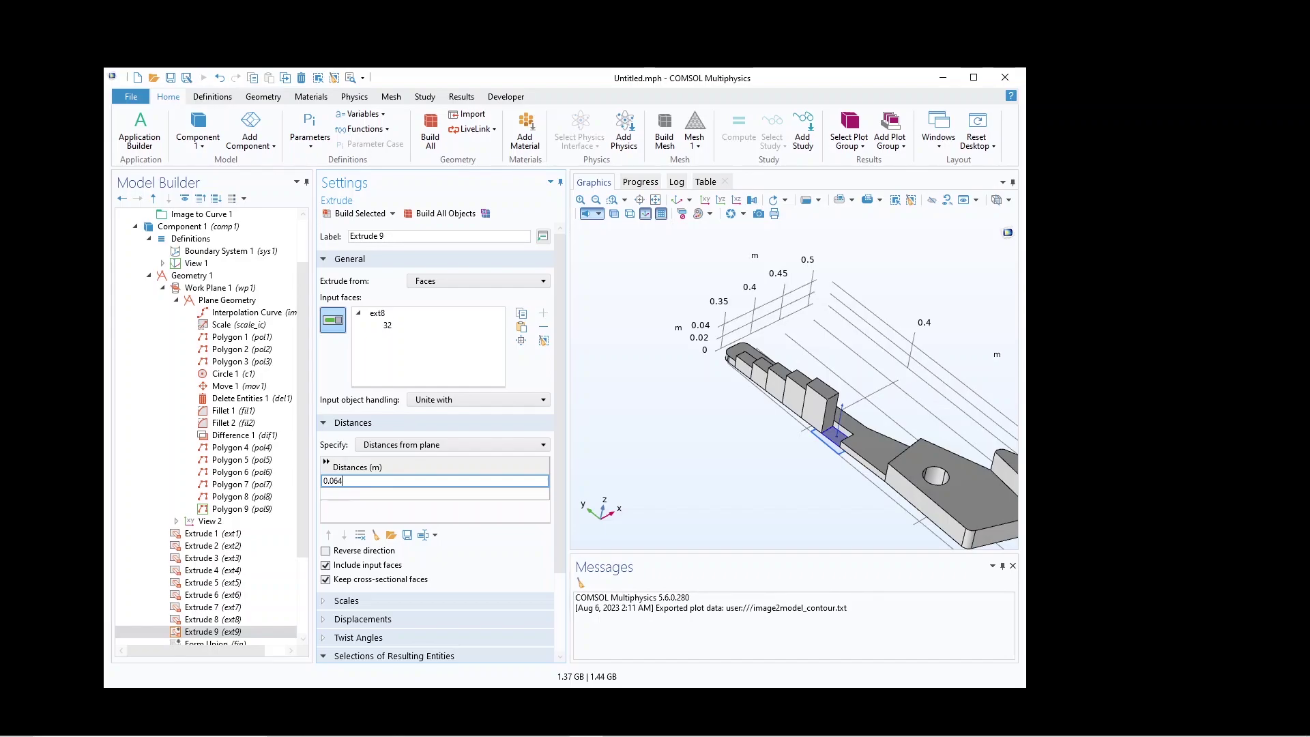
left_click(360, 213)
left_click_drag(813, 477, 754, 461)
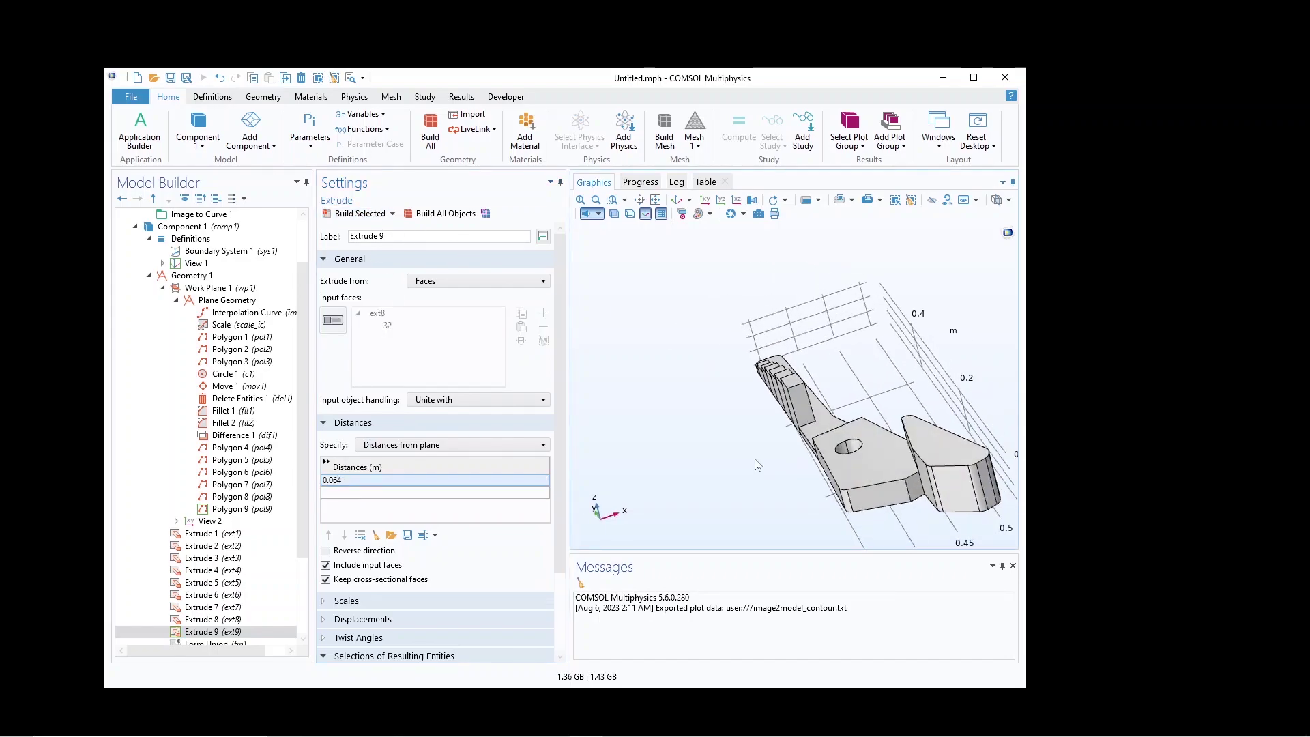
left_click(650, 213)
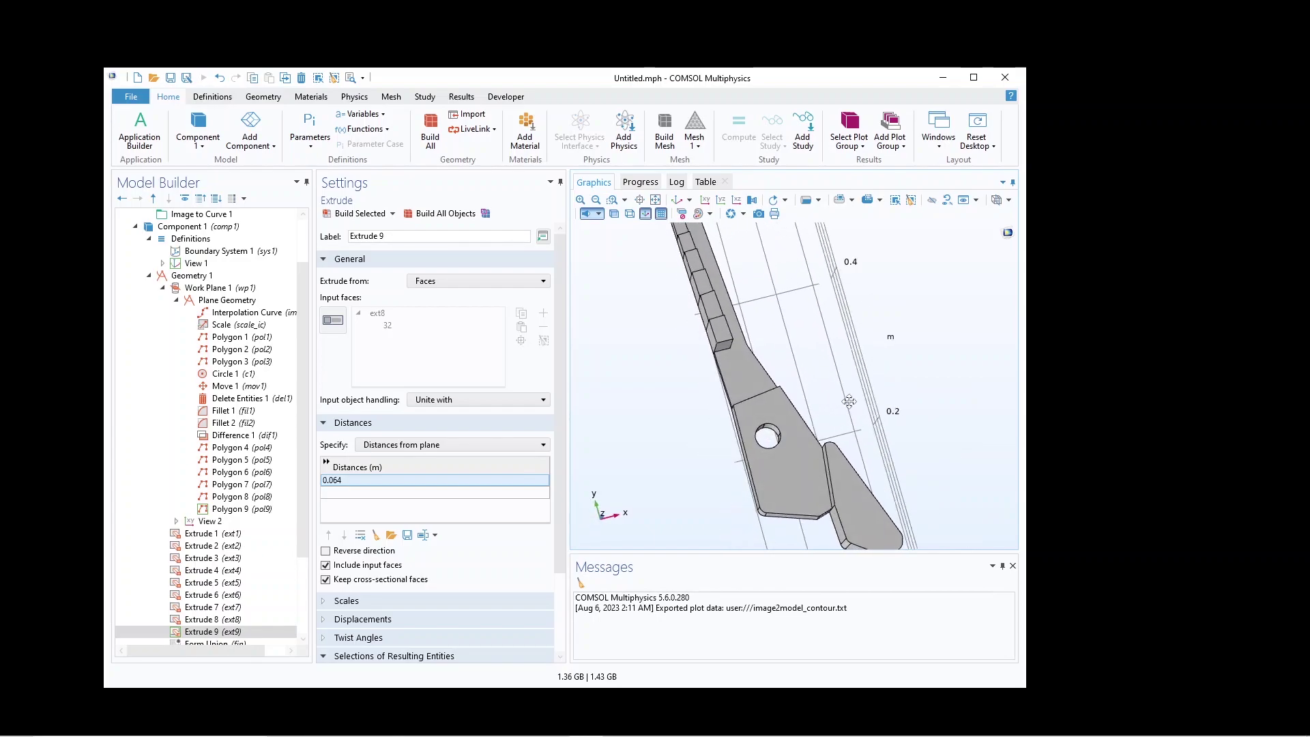
left_click(597, 200)
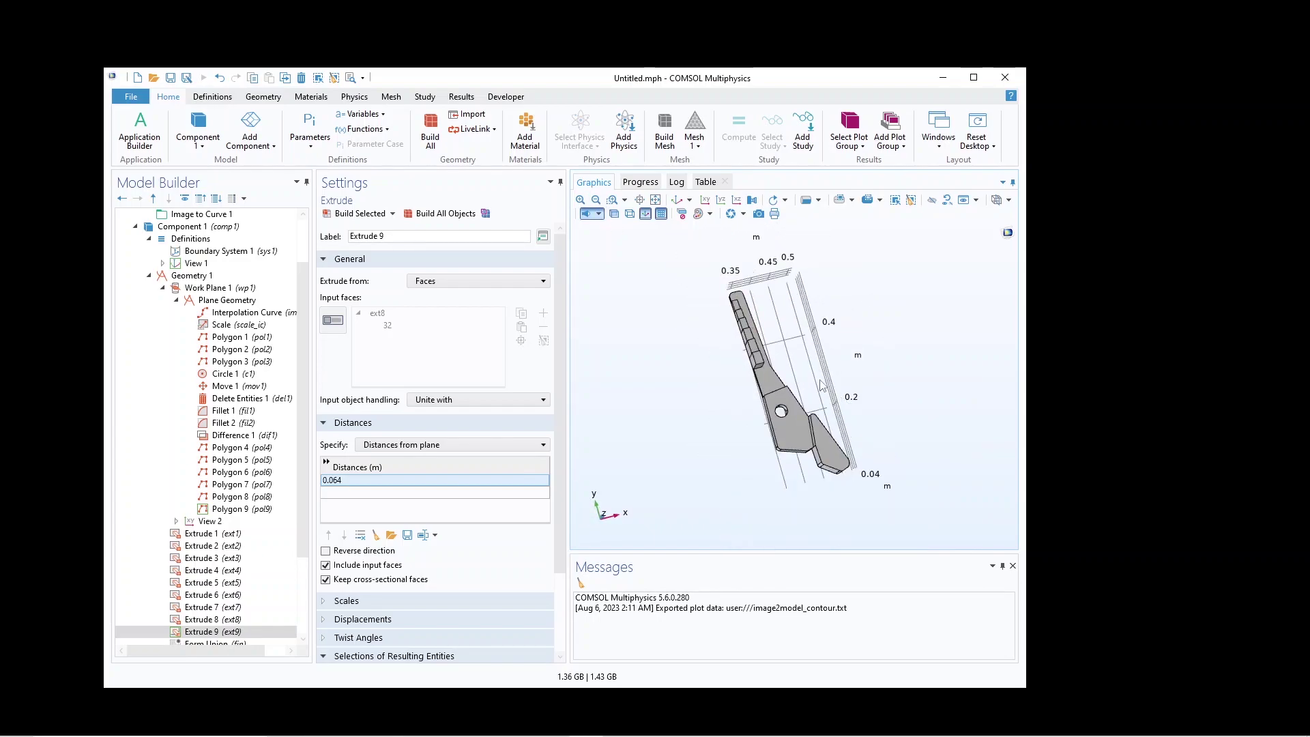
mouse_move(822, 386)
left_mouse_down()
mouse_move(841, 424)
mouse_move(823, 401)
left_mouse_up()
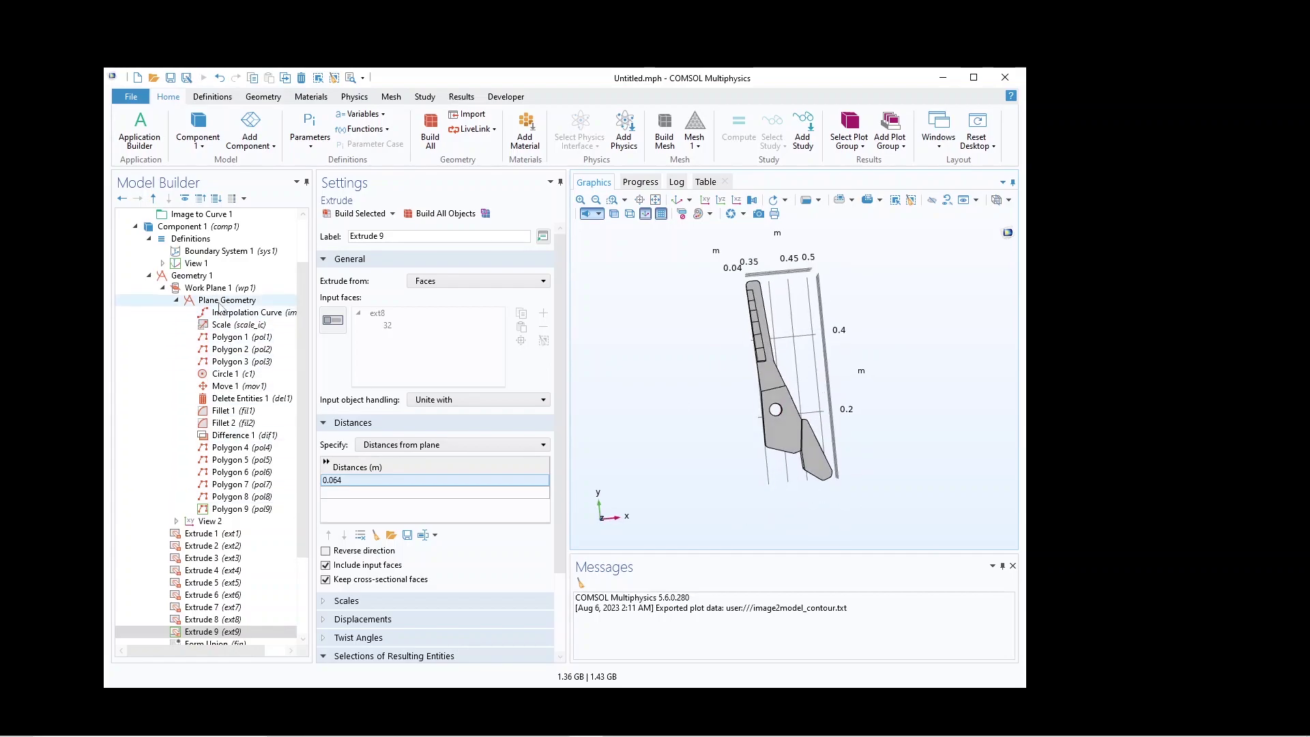
right_click(192, 275)
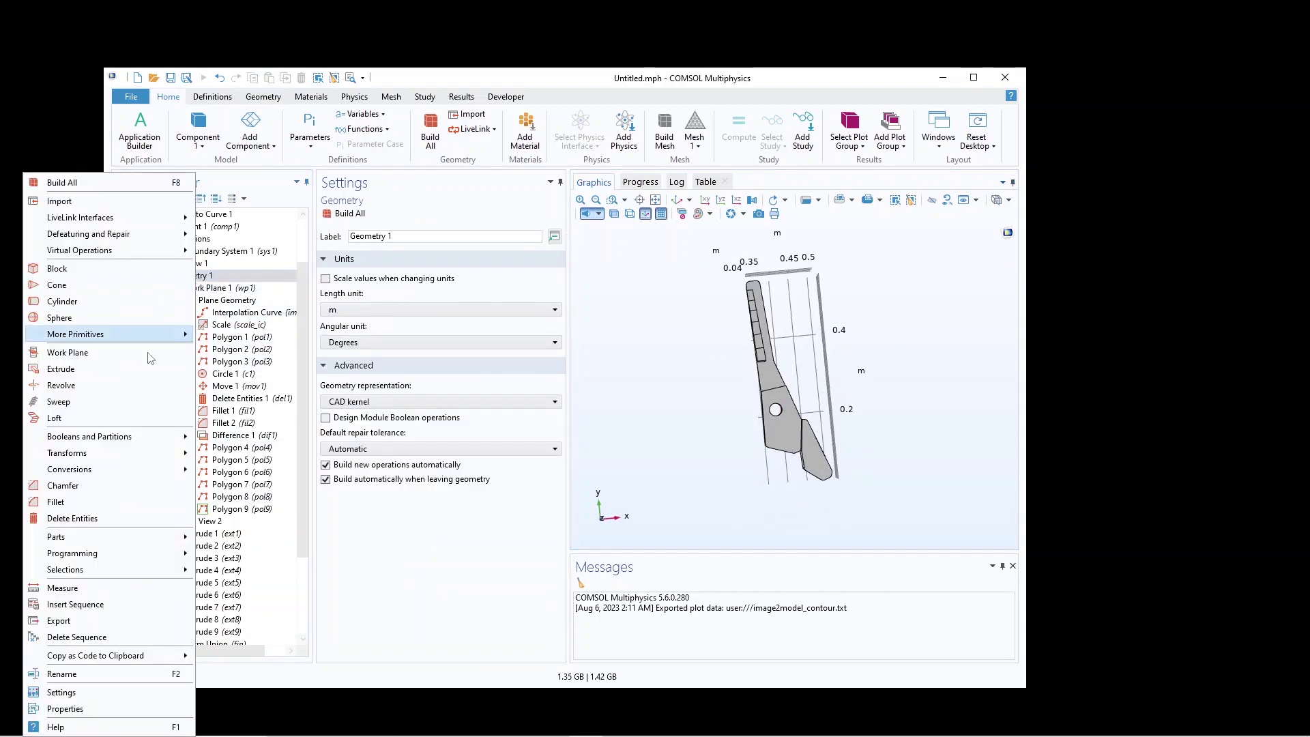
Add Union 1 to merge all extrusions into one solid and build it
mouse_move(102, 436)
left_click(226, 437)
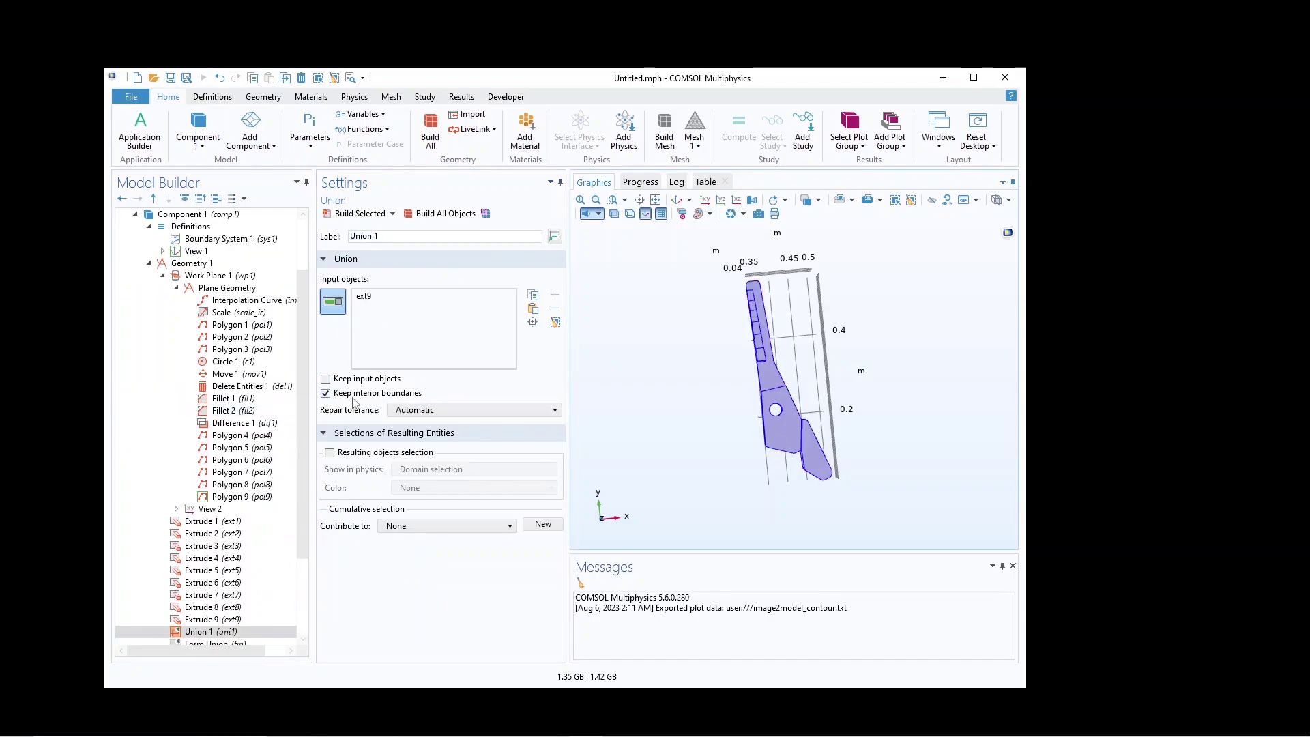
left_click(360, 214)
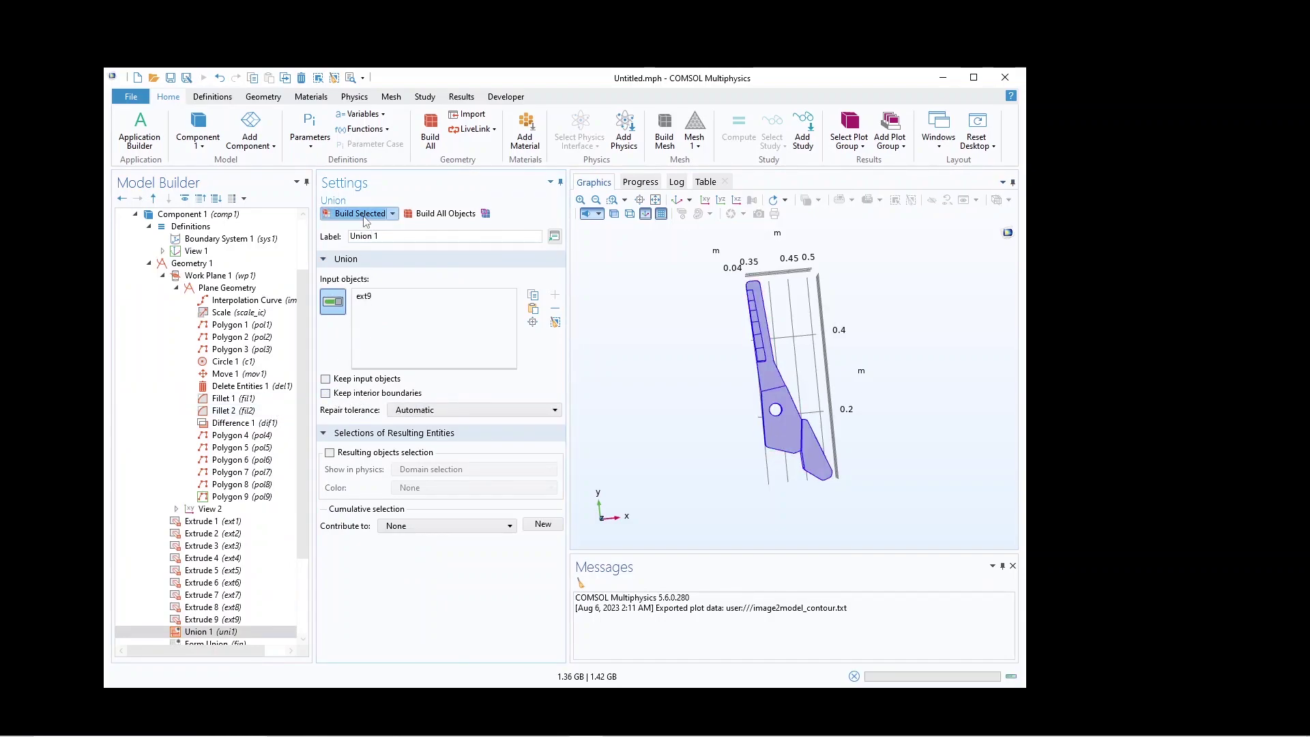
left_click_drag(825, 355, 673, 410)
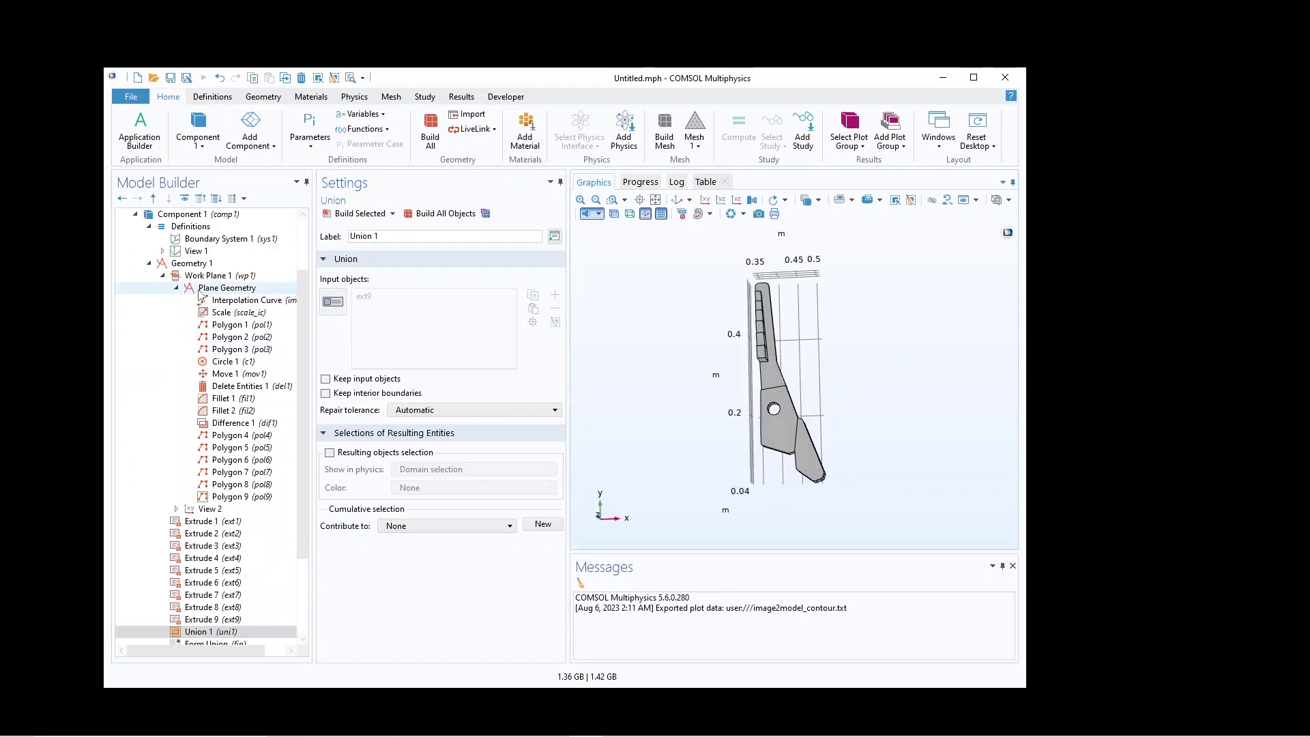
Add Scale 1 on the united solid with factor 0.1 and build it
right_click(197, 266)
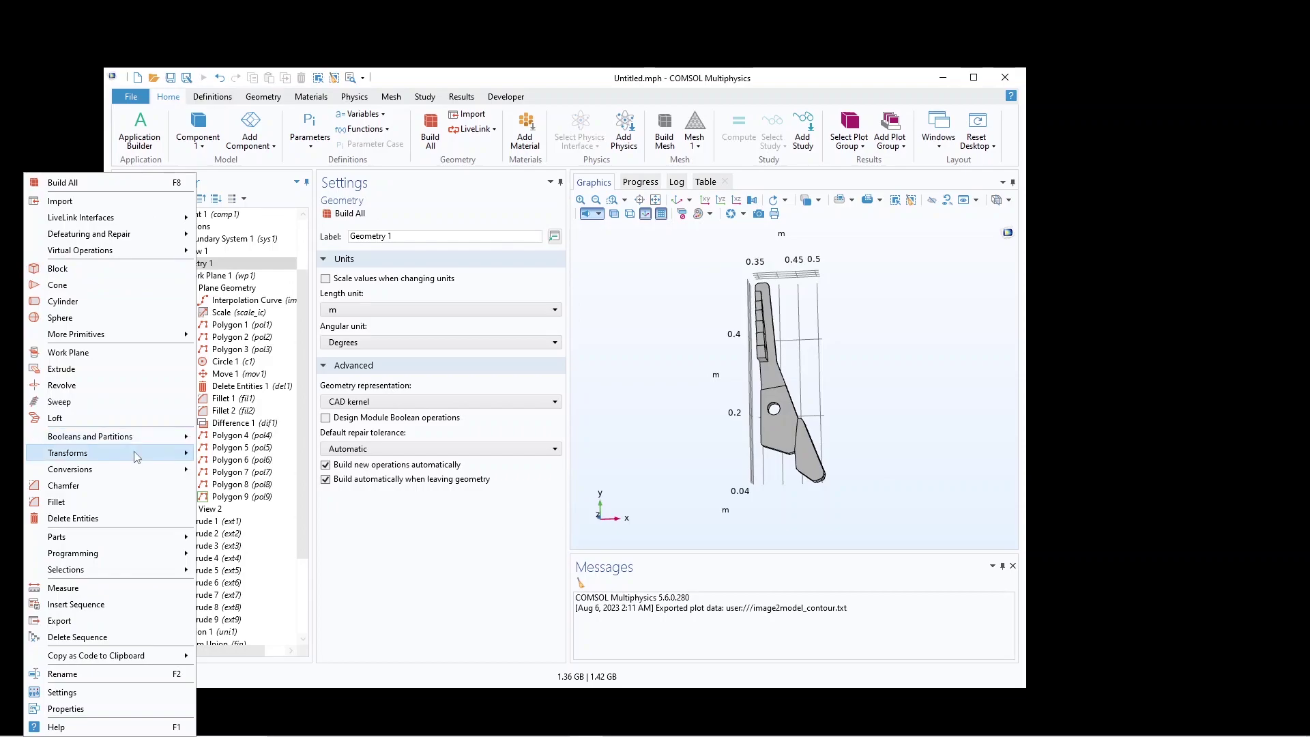
mouse_move(137, 453)
left_click(246, 553)
left_click(775, 438)
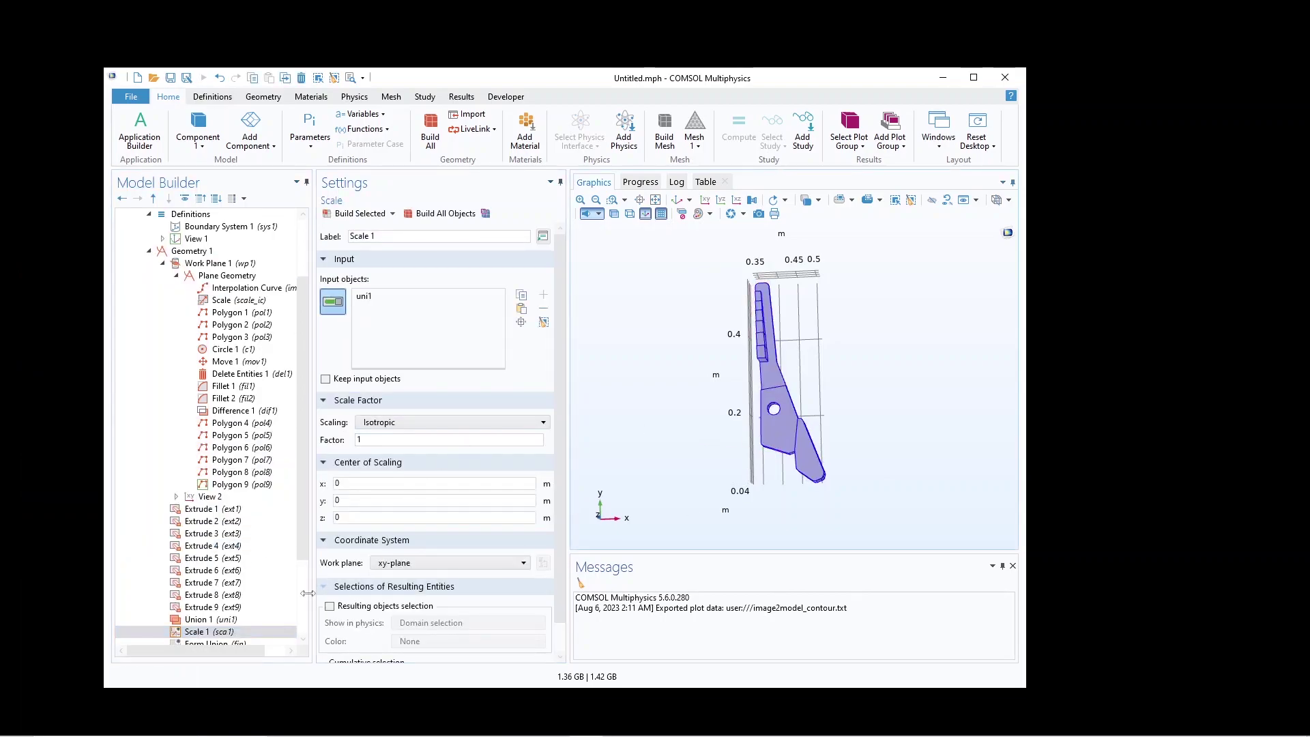
double_click(357, 440)
left_click(359, 214)
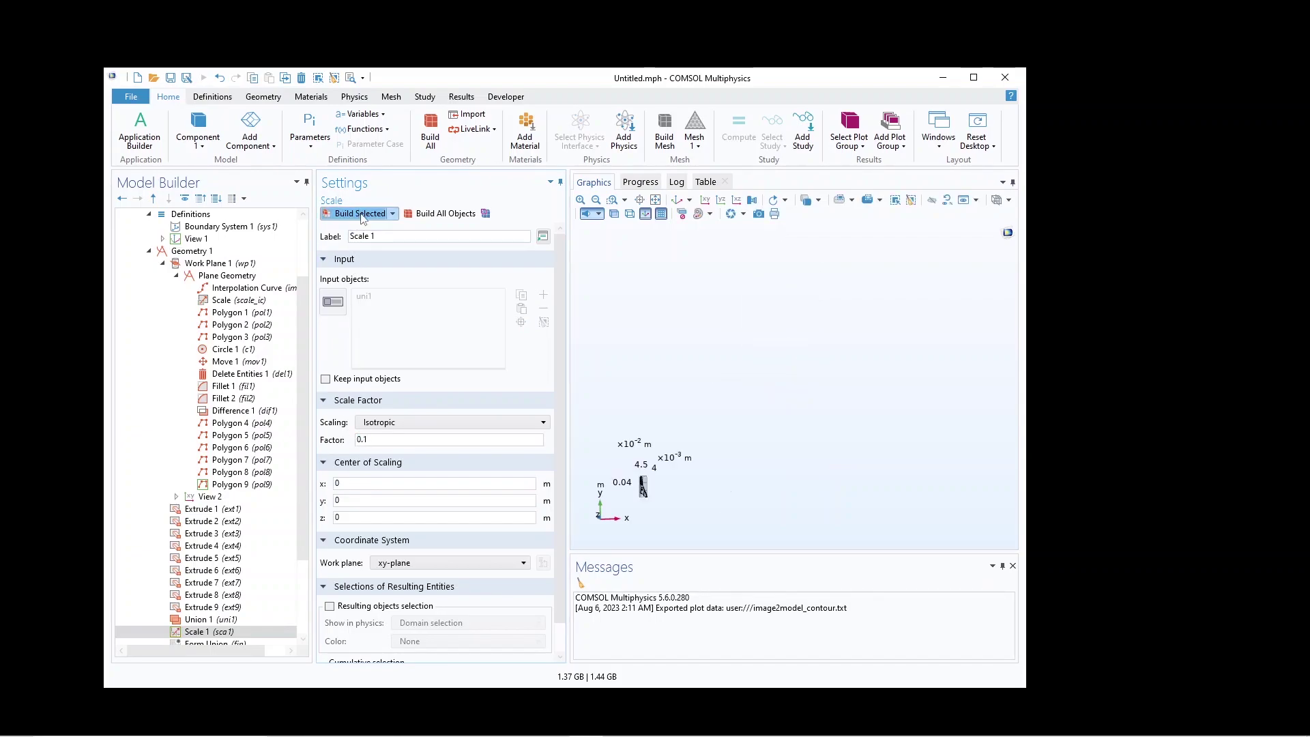
left_click(655, 199)
left_click_drag(877, 481, 792, 324)
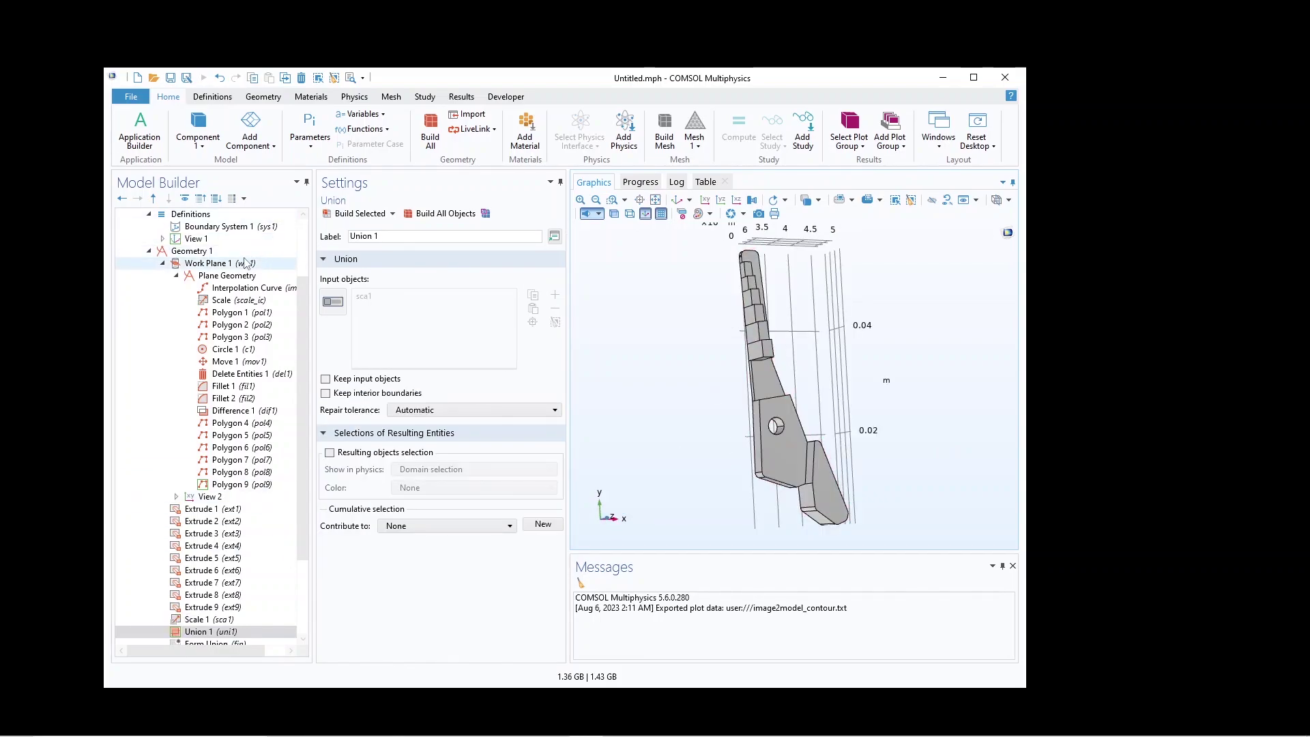
right_click(194, 251)
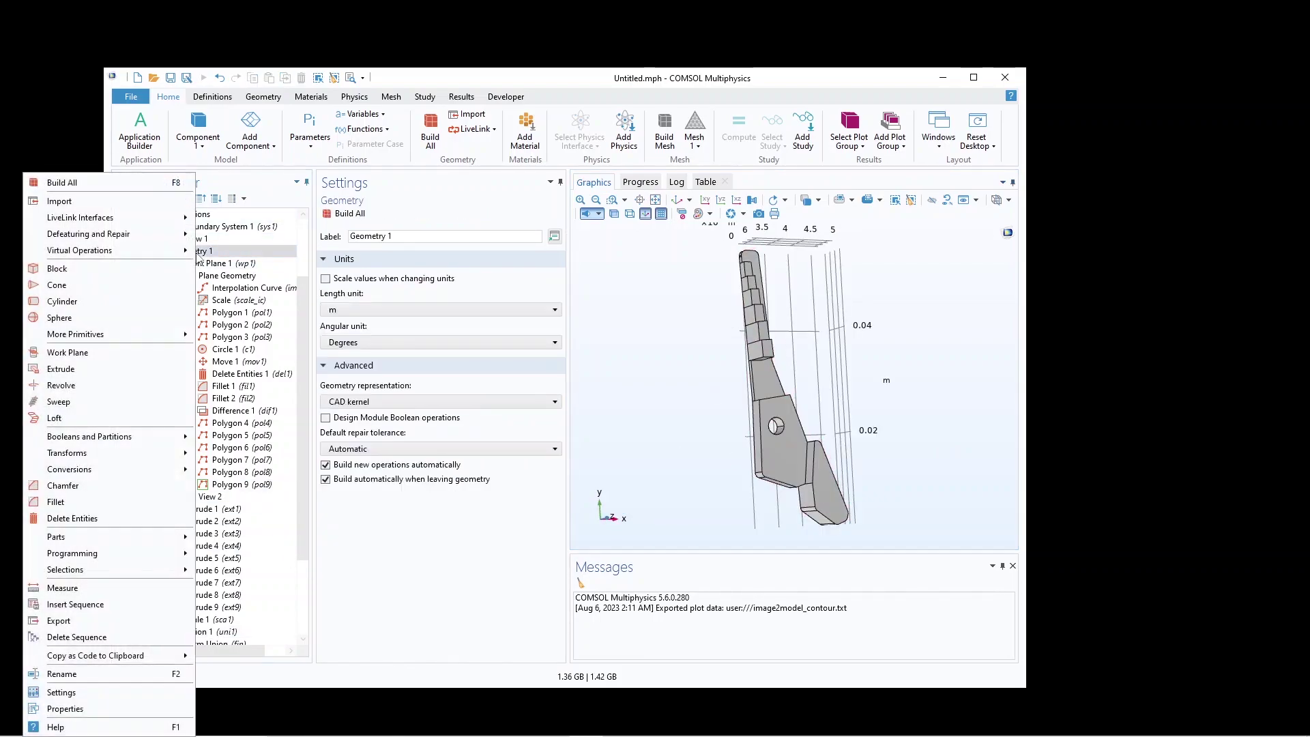
Export the geometry as STL binary named cardholder_final.stl into the card holder repair folder
left_click(90, 622)
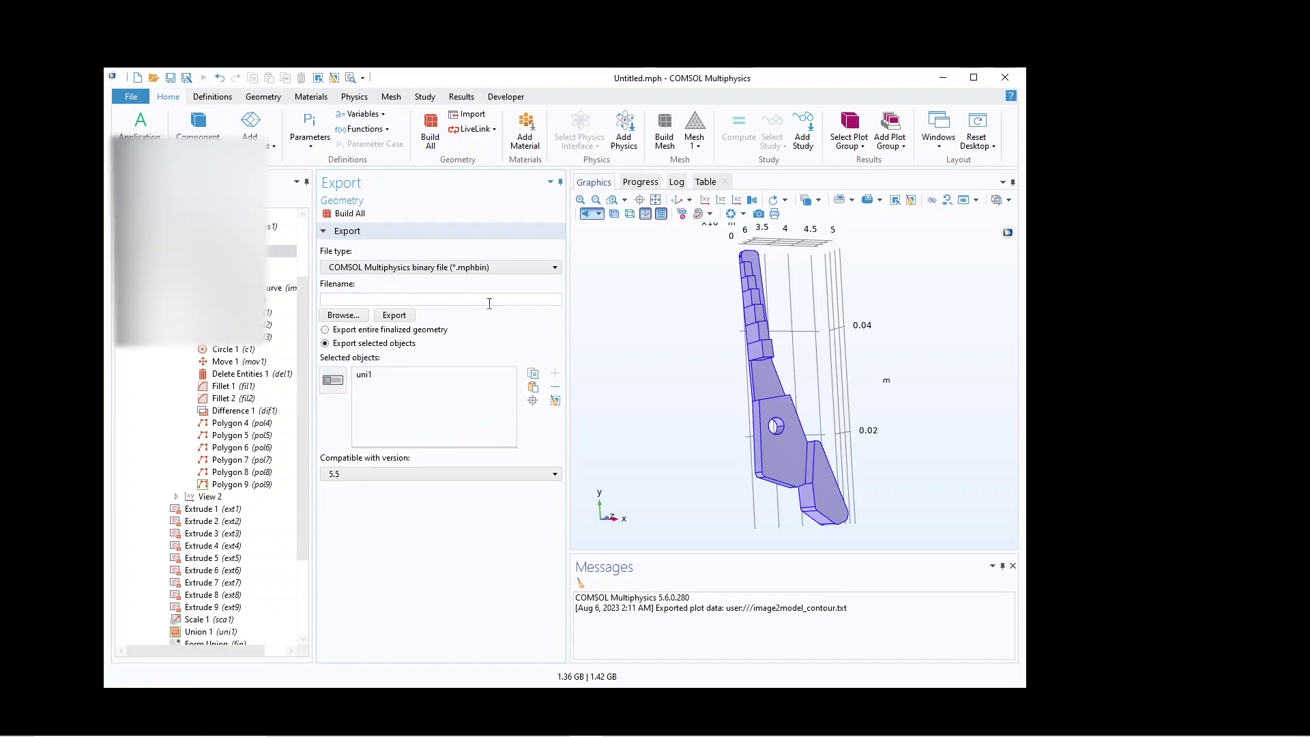
left_click(478, 267)
left_click(402, 388)
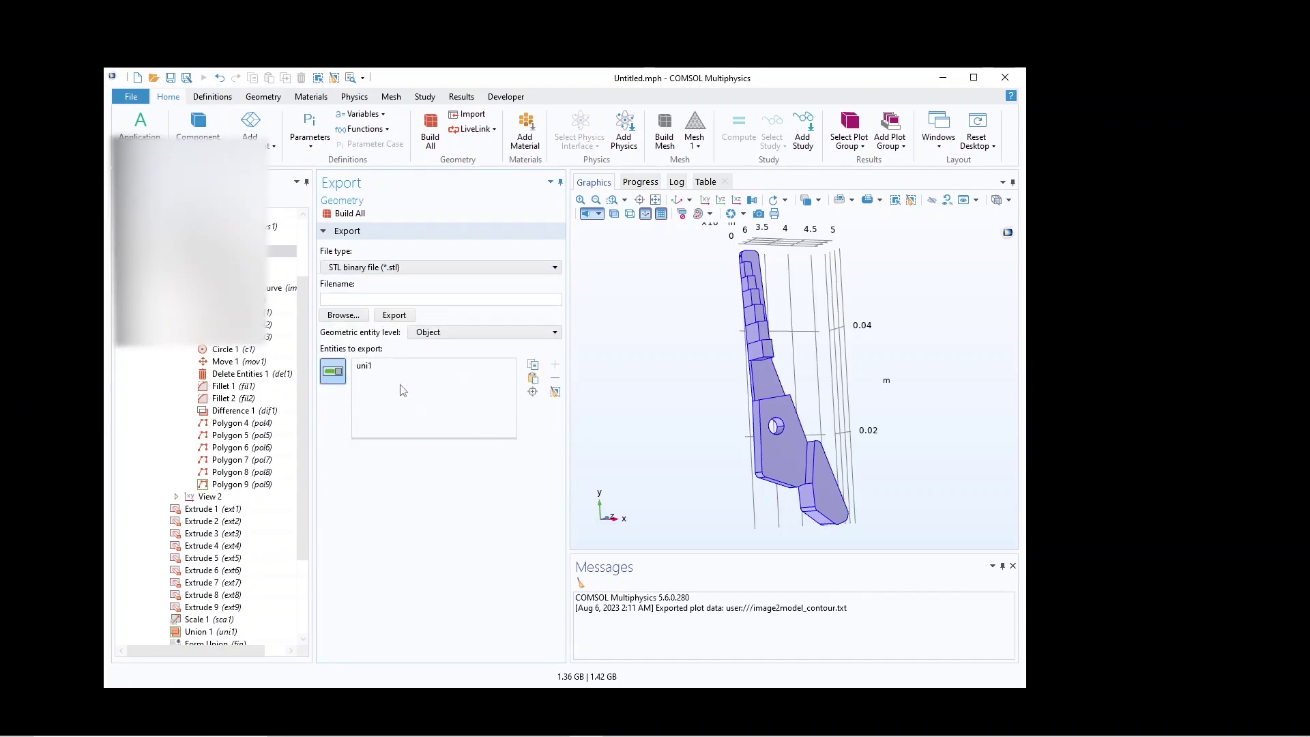
left_click(355, 316)
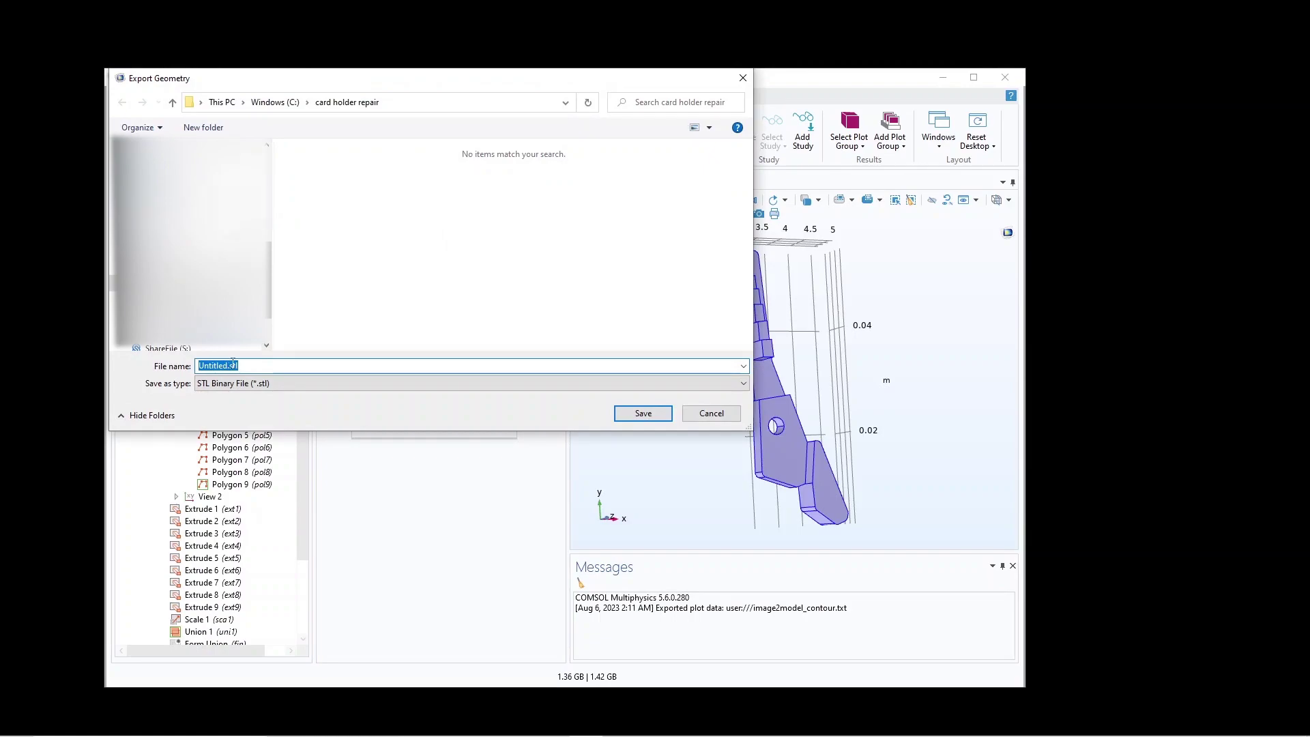
left_click(230, 365)
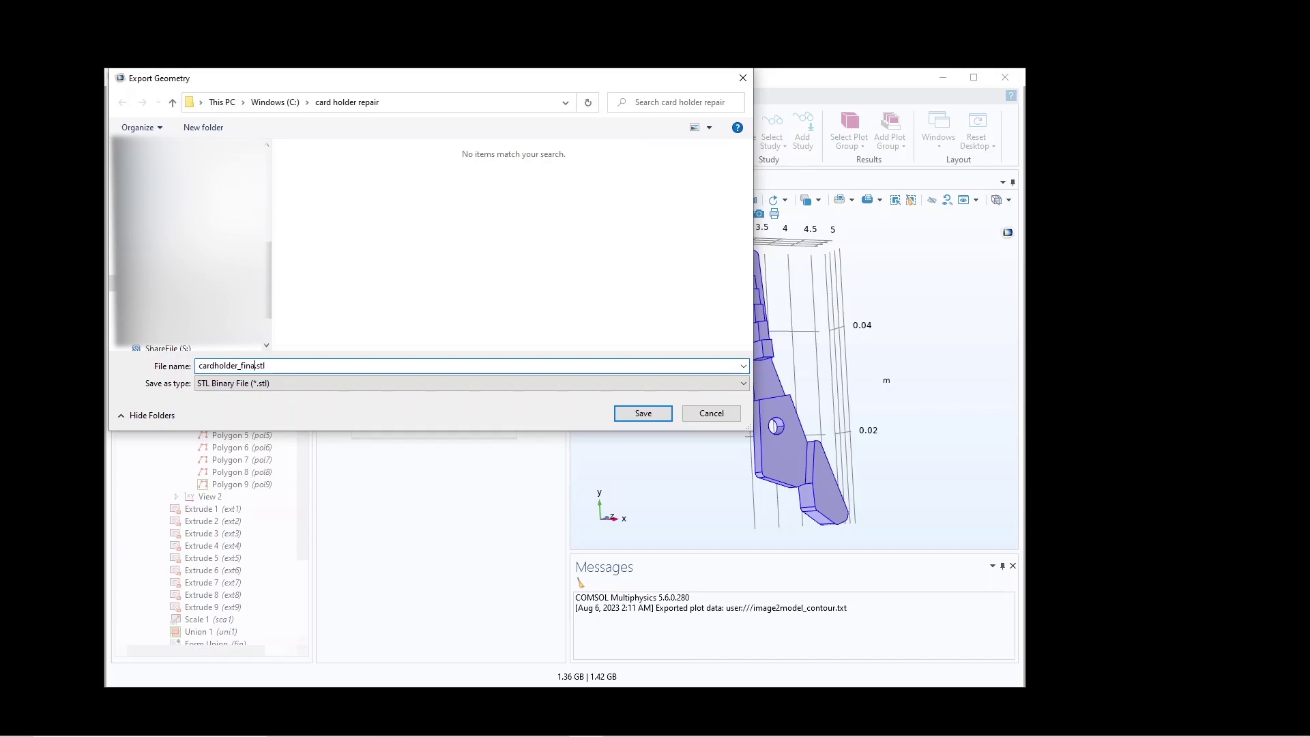
type("l")
key("Return")
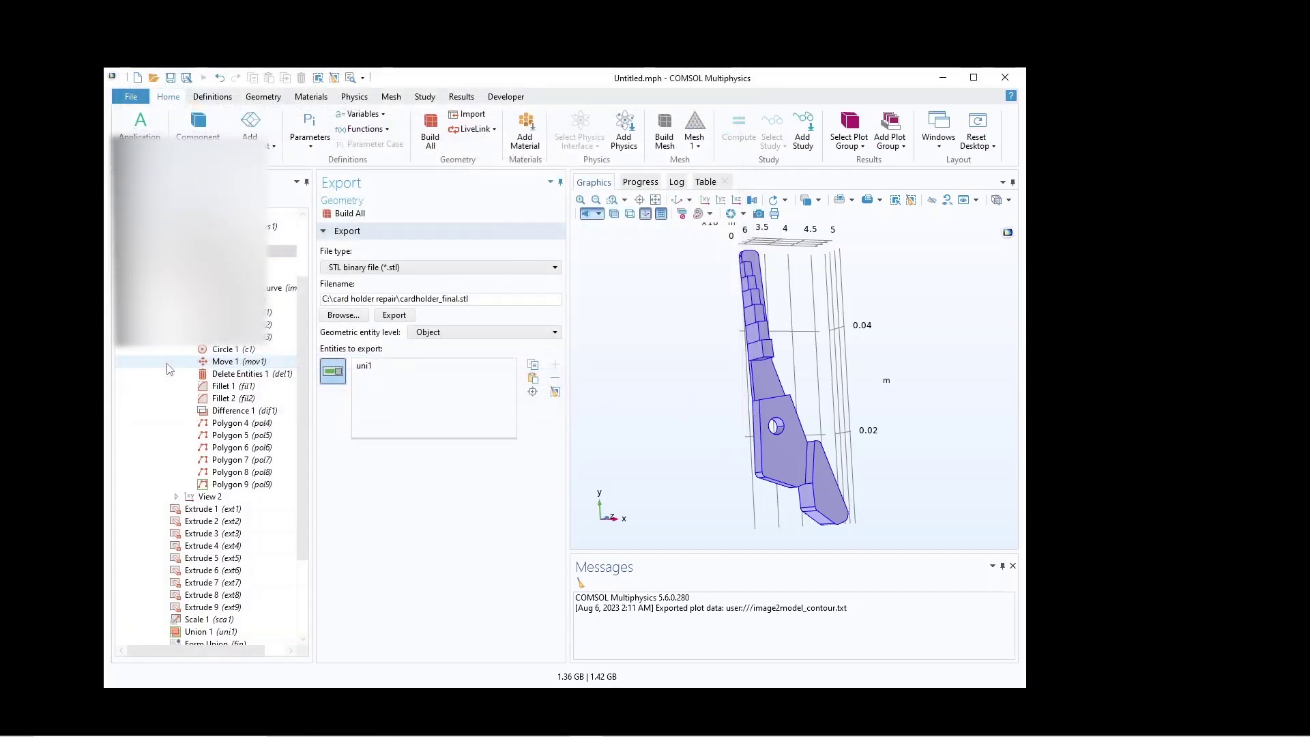
left_click(395, 316)
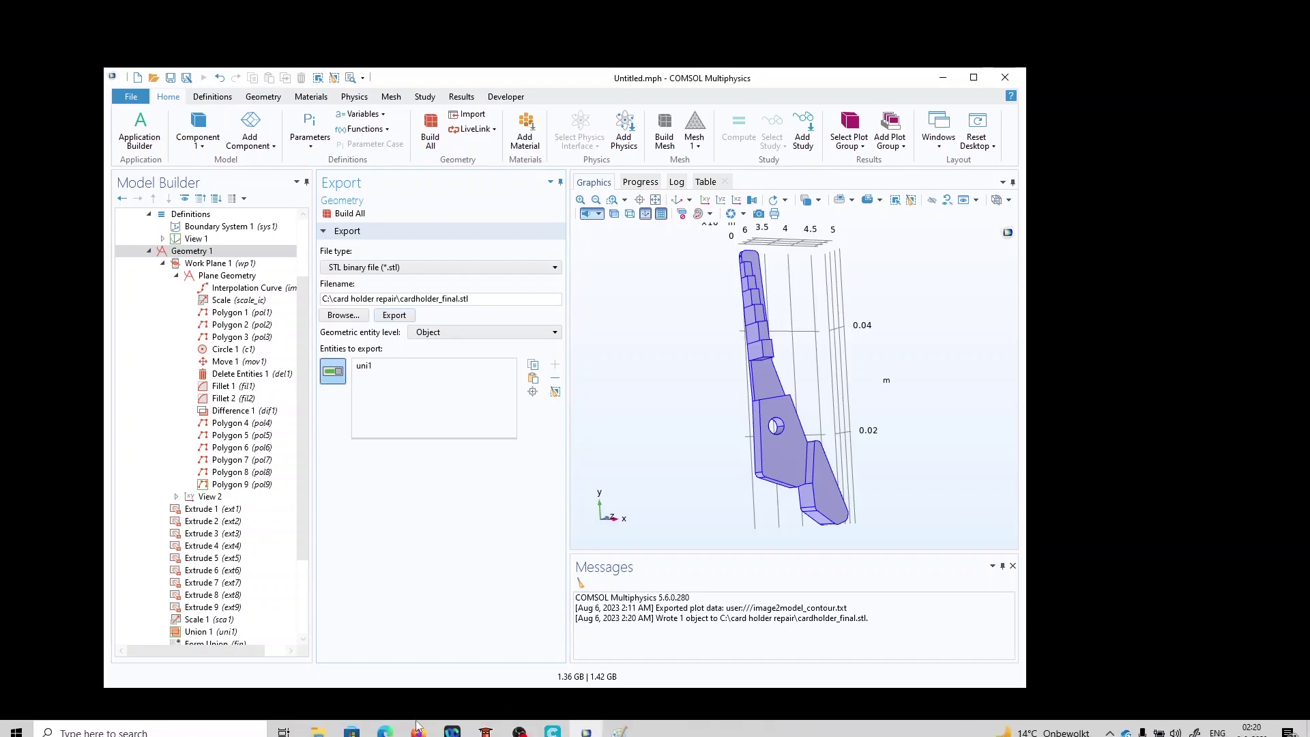
Bring up the card holder repair folder and select cardholder_final.stl
mouse_move(318, 723)
left_click(382, 676)
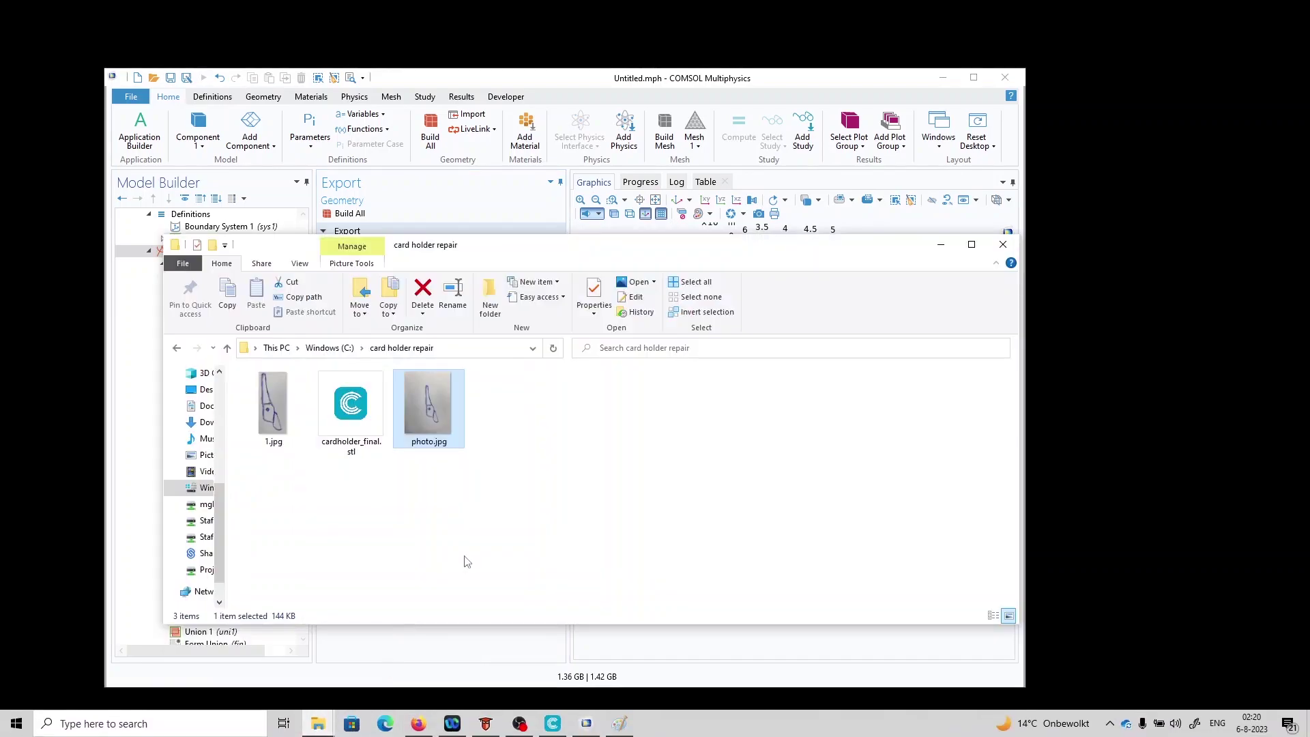
left_click(366, 420)
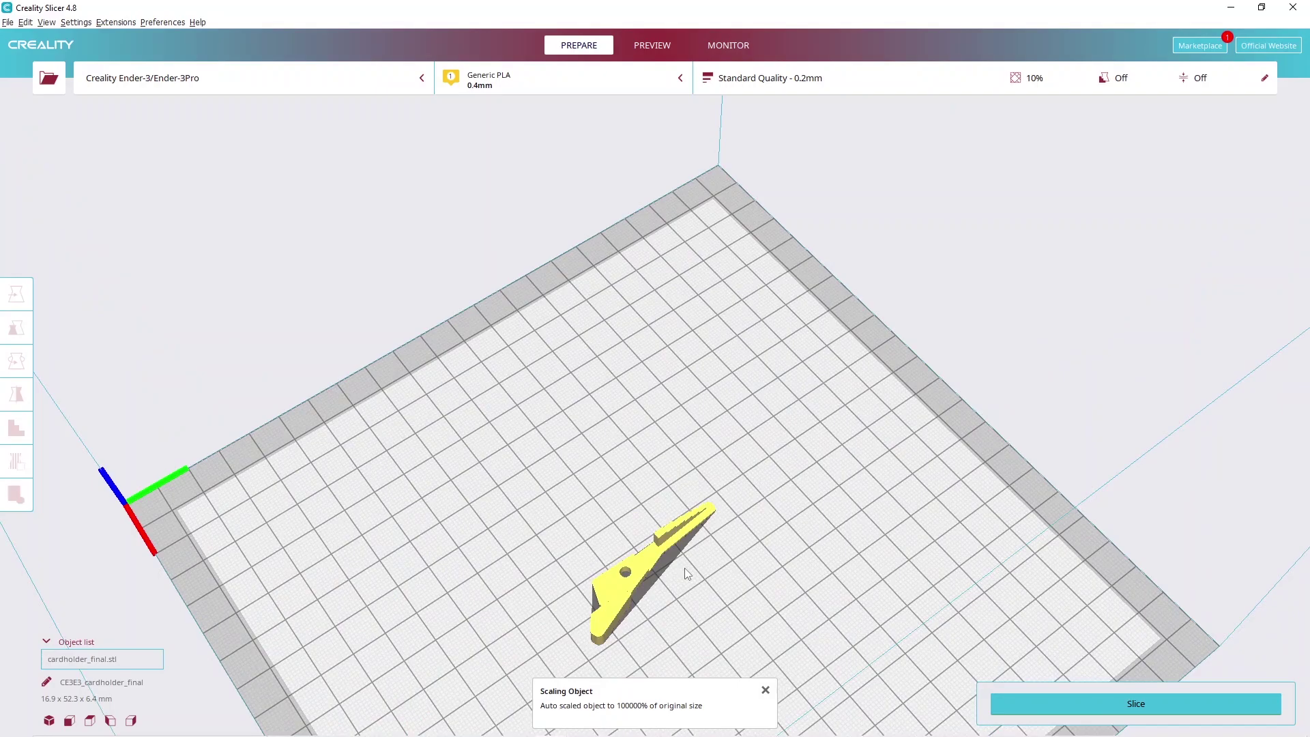
Slice the card holder part and check the layer preview from side and top views
right_click_drag(699, 570, 702, 416)
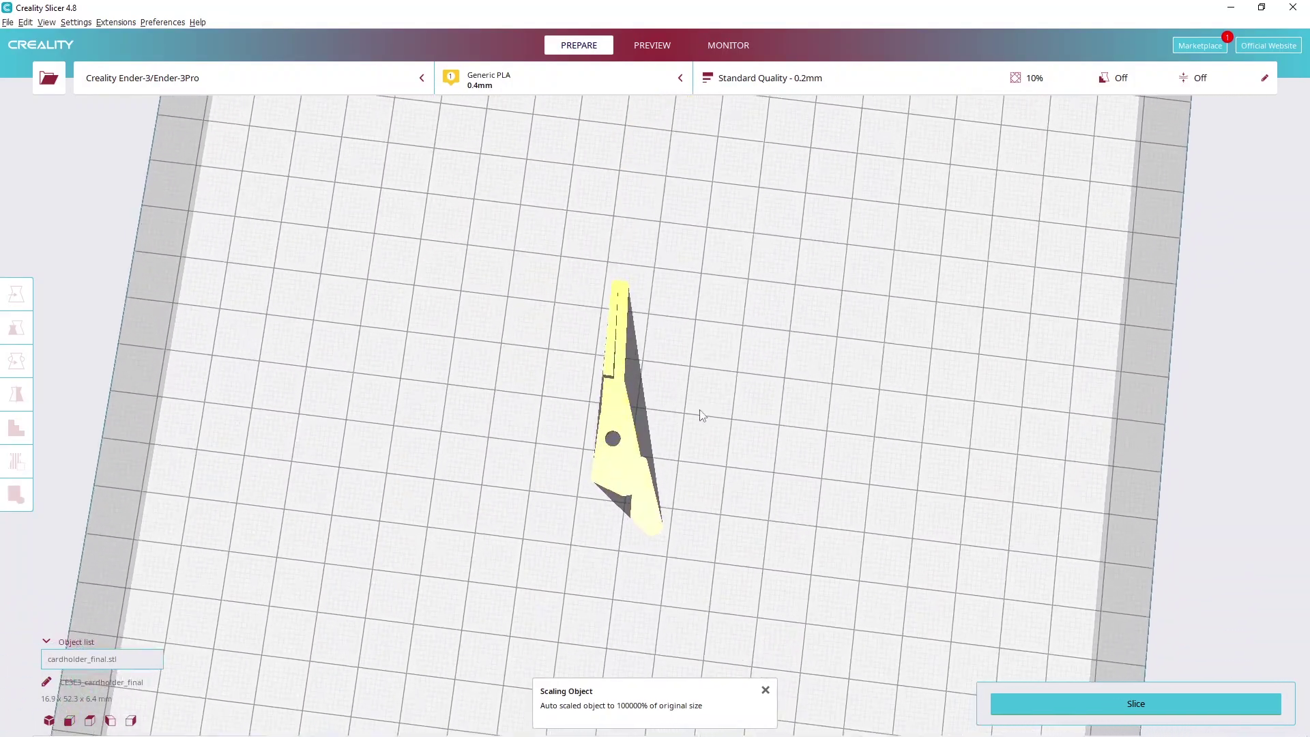
left_click(1127, 704)
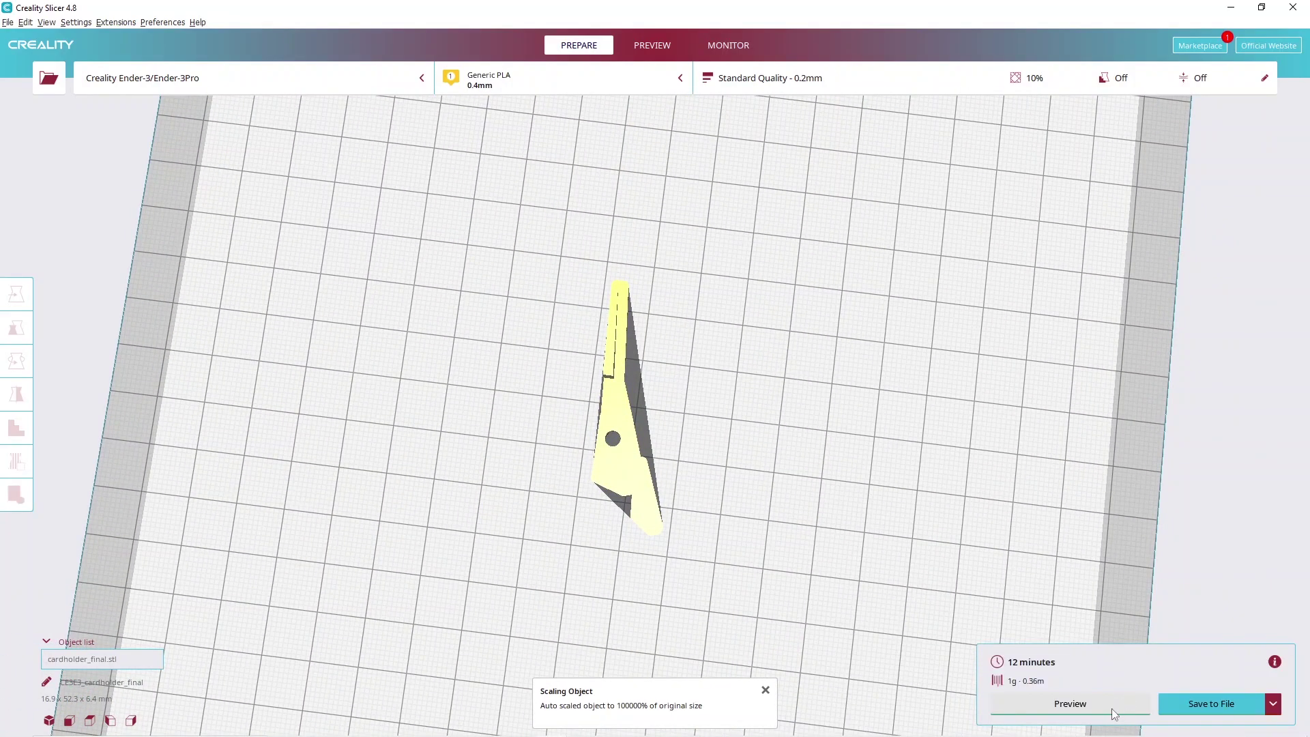
left_click(1112, 711)
right_click_drag(751, 541, 1130, 315)
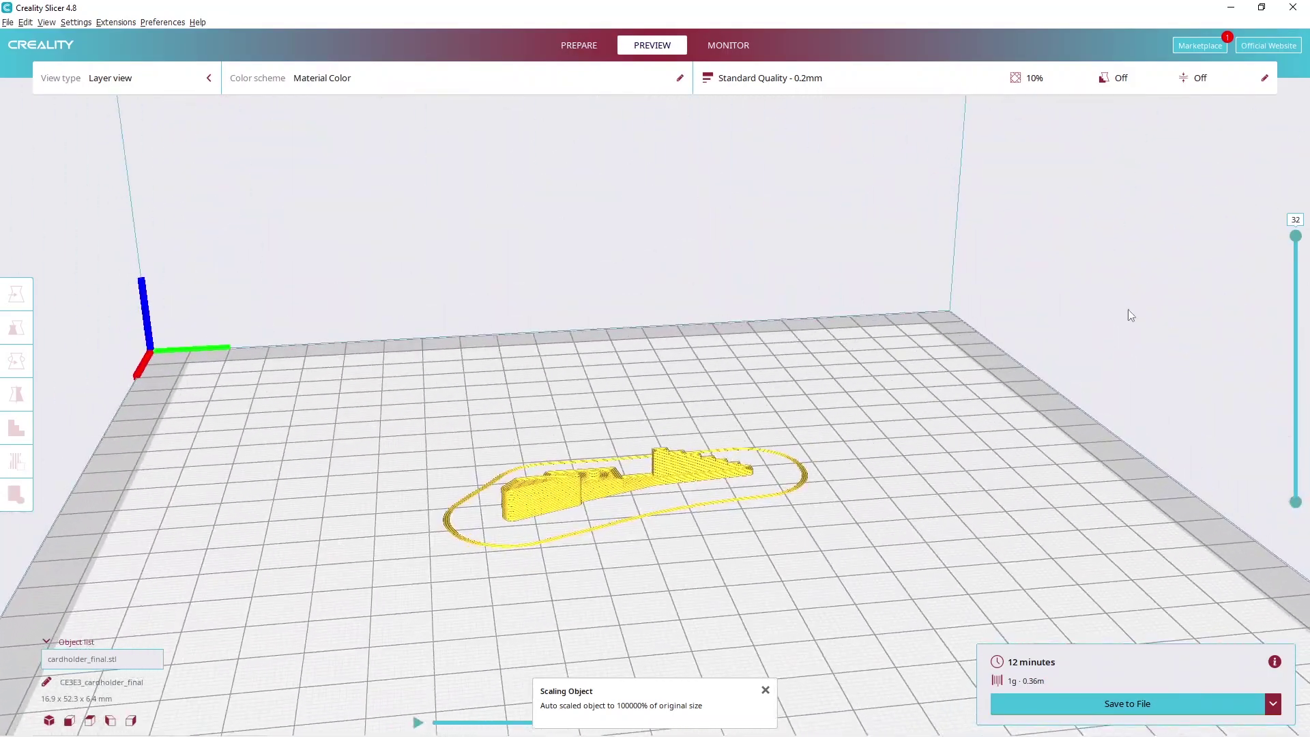
mouse_move(1295, 232)
left_mouse_down()
mouse_move(1293, 471)
mouse_move(1287, 217)
left_mouse_up()
right_click_drag(746, 541, 1063, 607)
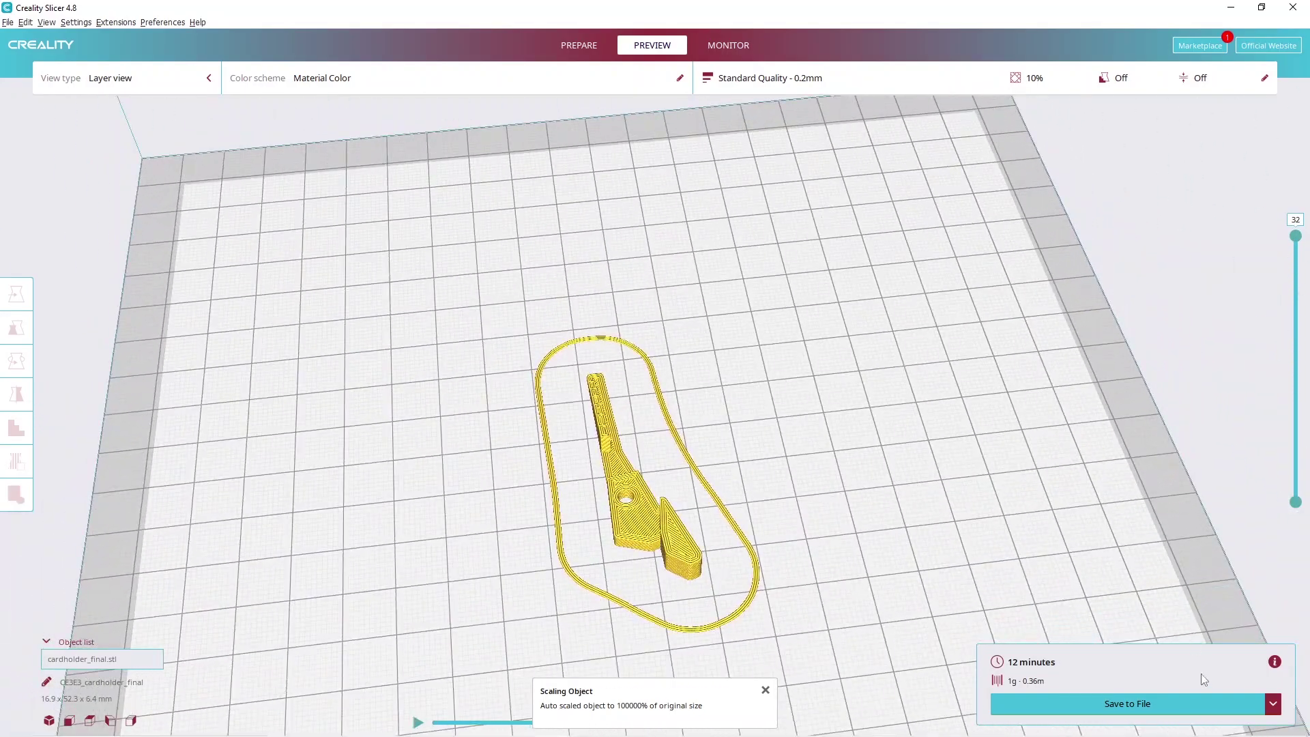
Save the G-code as CE3E3_cardholder_final.gcode and dismiss the File Saved notice
left_click(1092, 713)
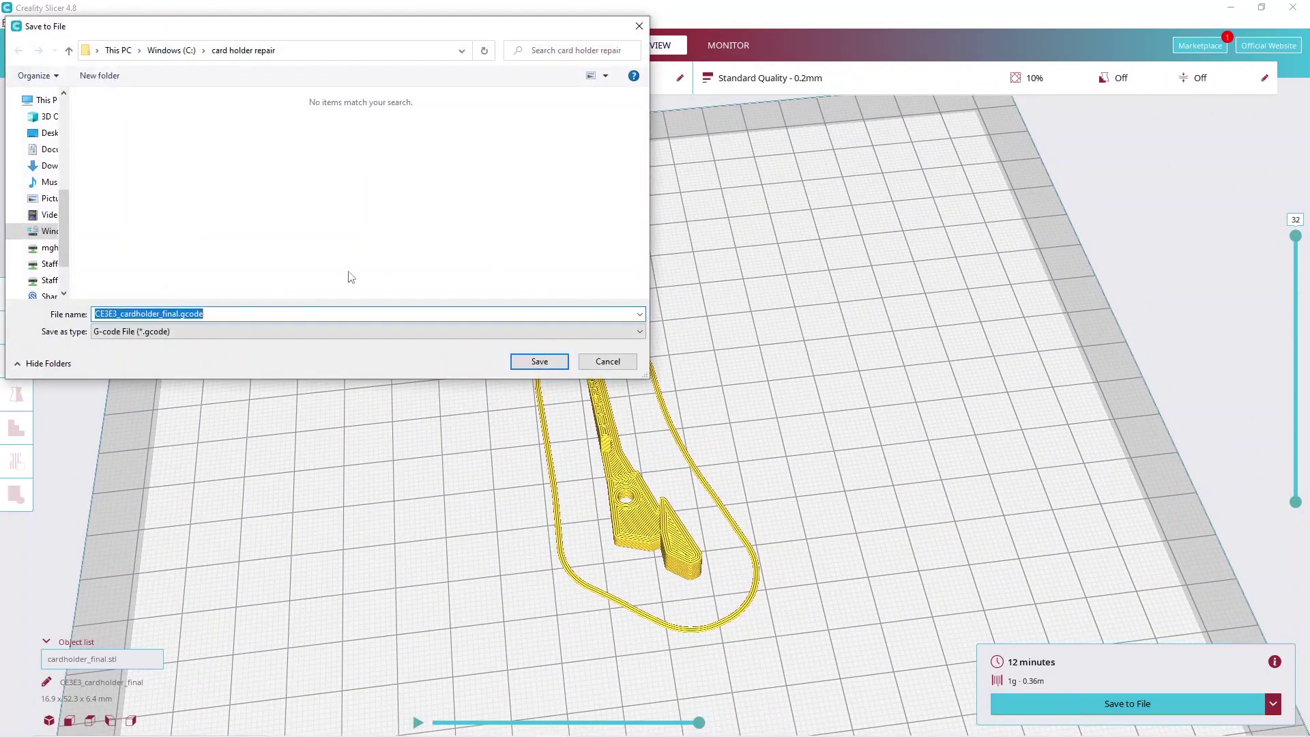
left_click(546, 363)
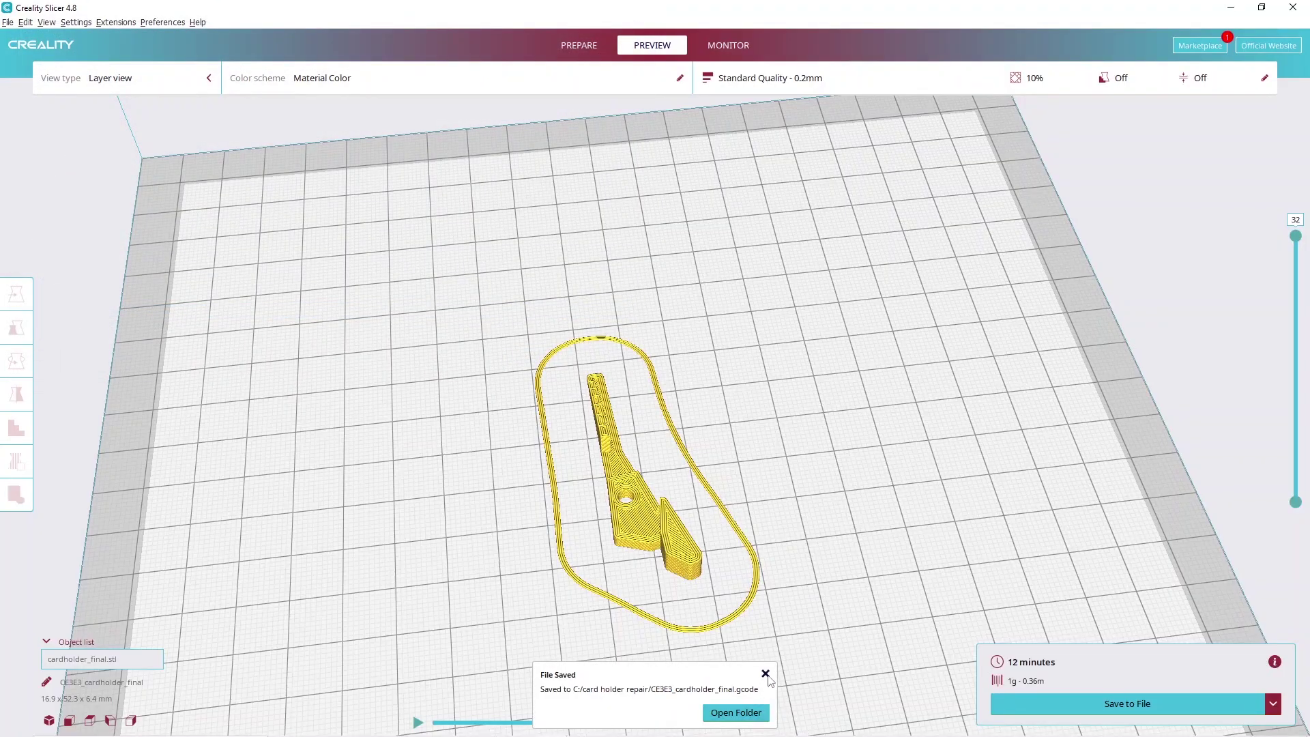
left_click(766, 674)
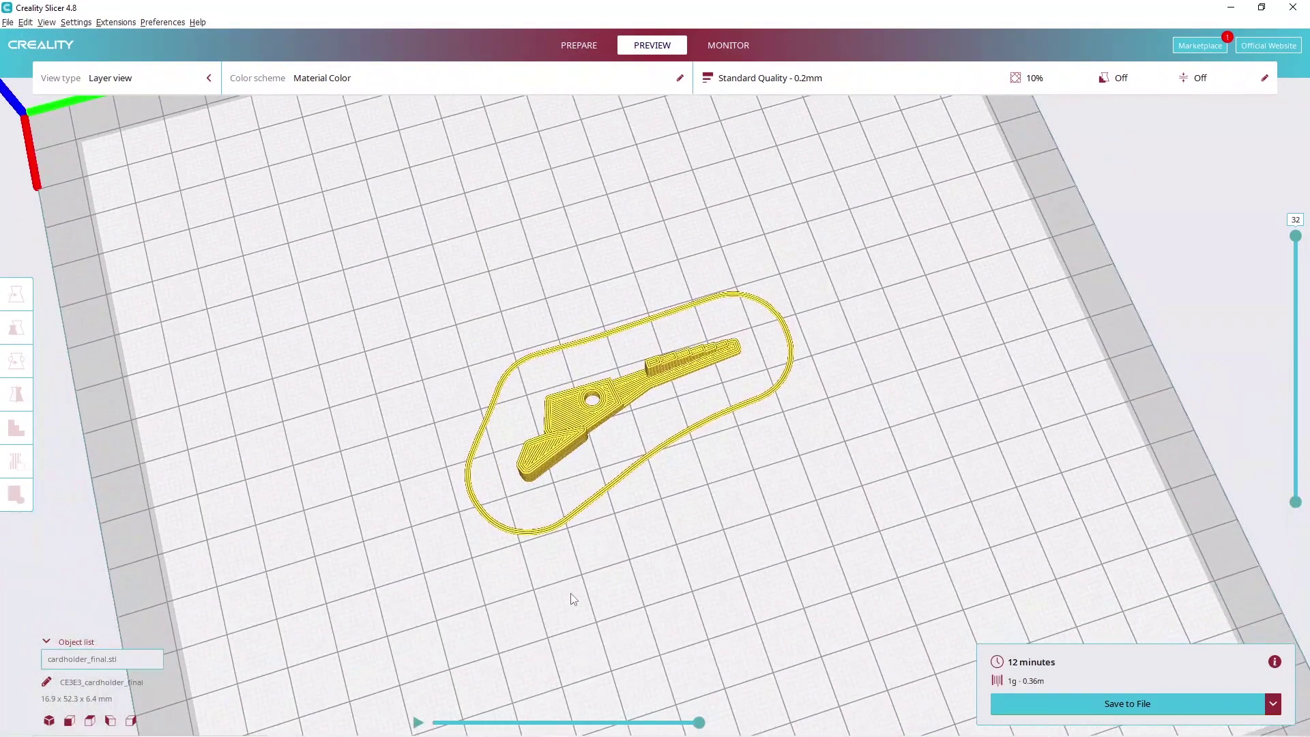